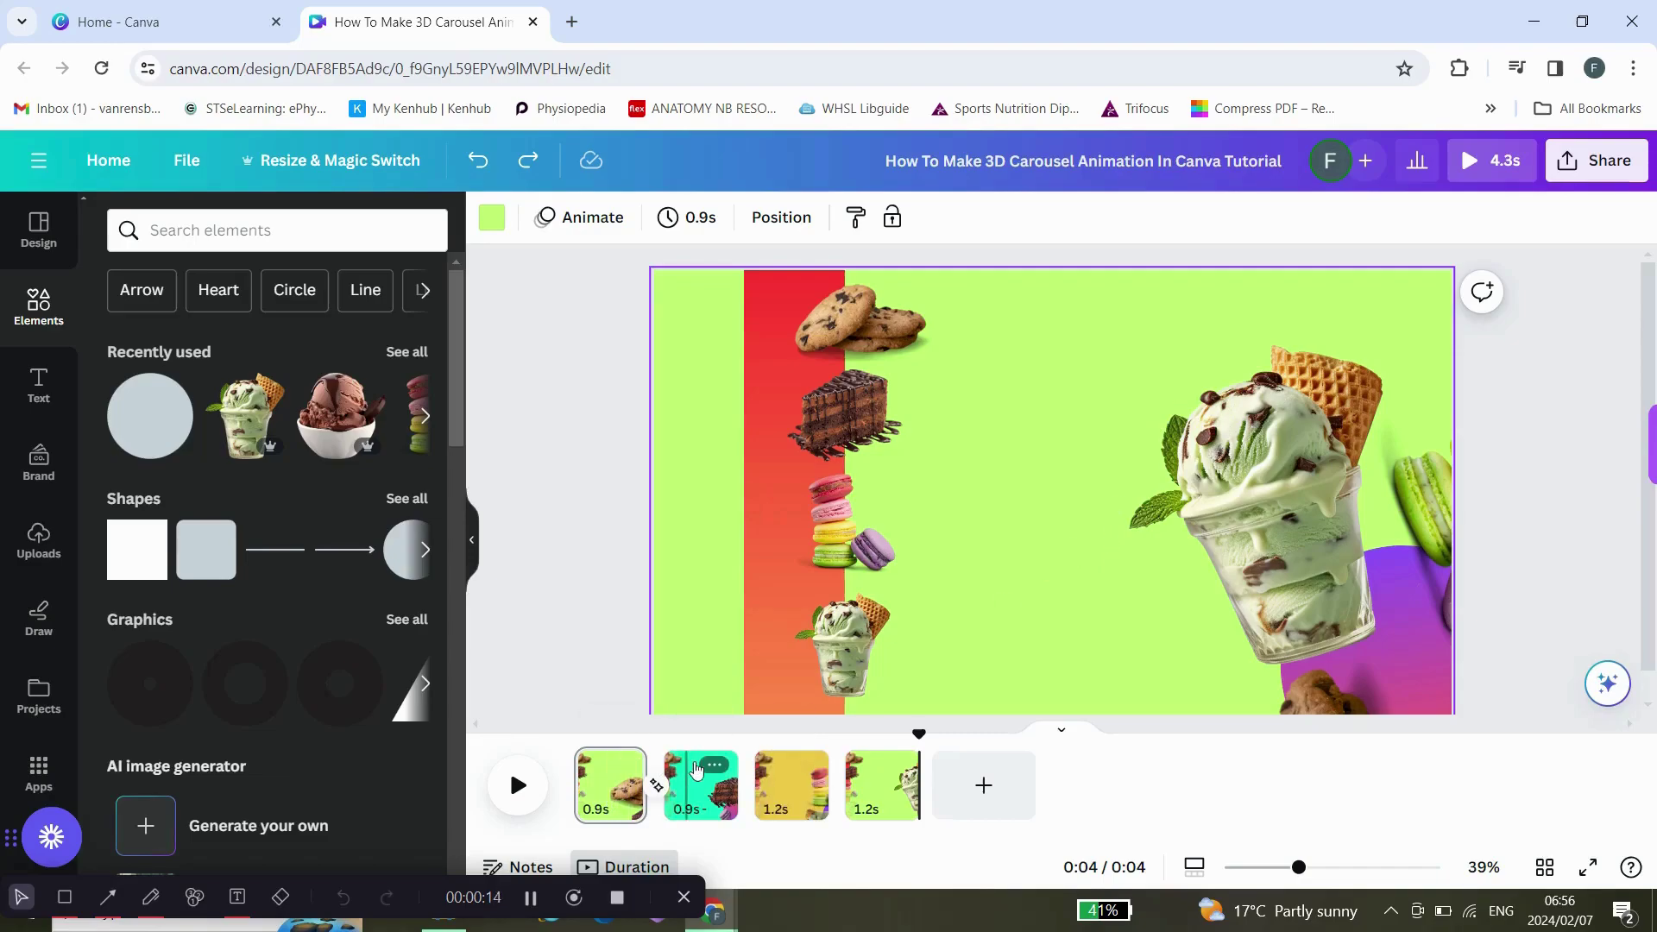
# Delete the teal and yellow pages, leaving only the green first page
pyautogui.click(695, 768)
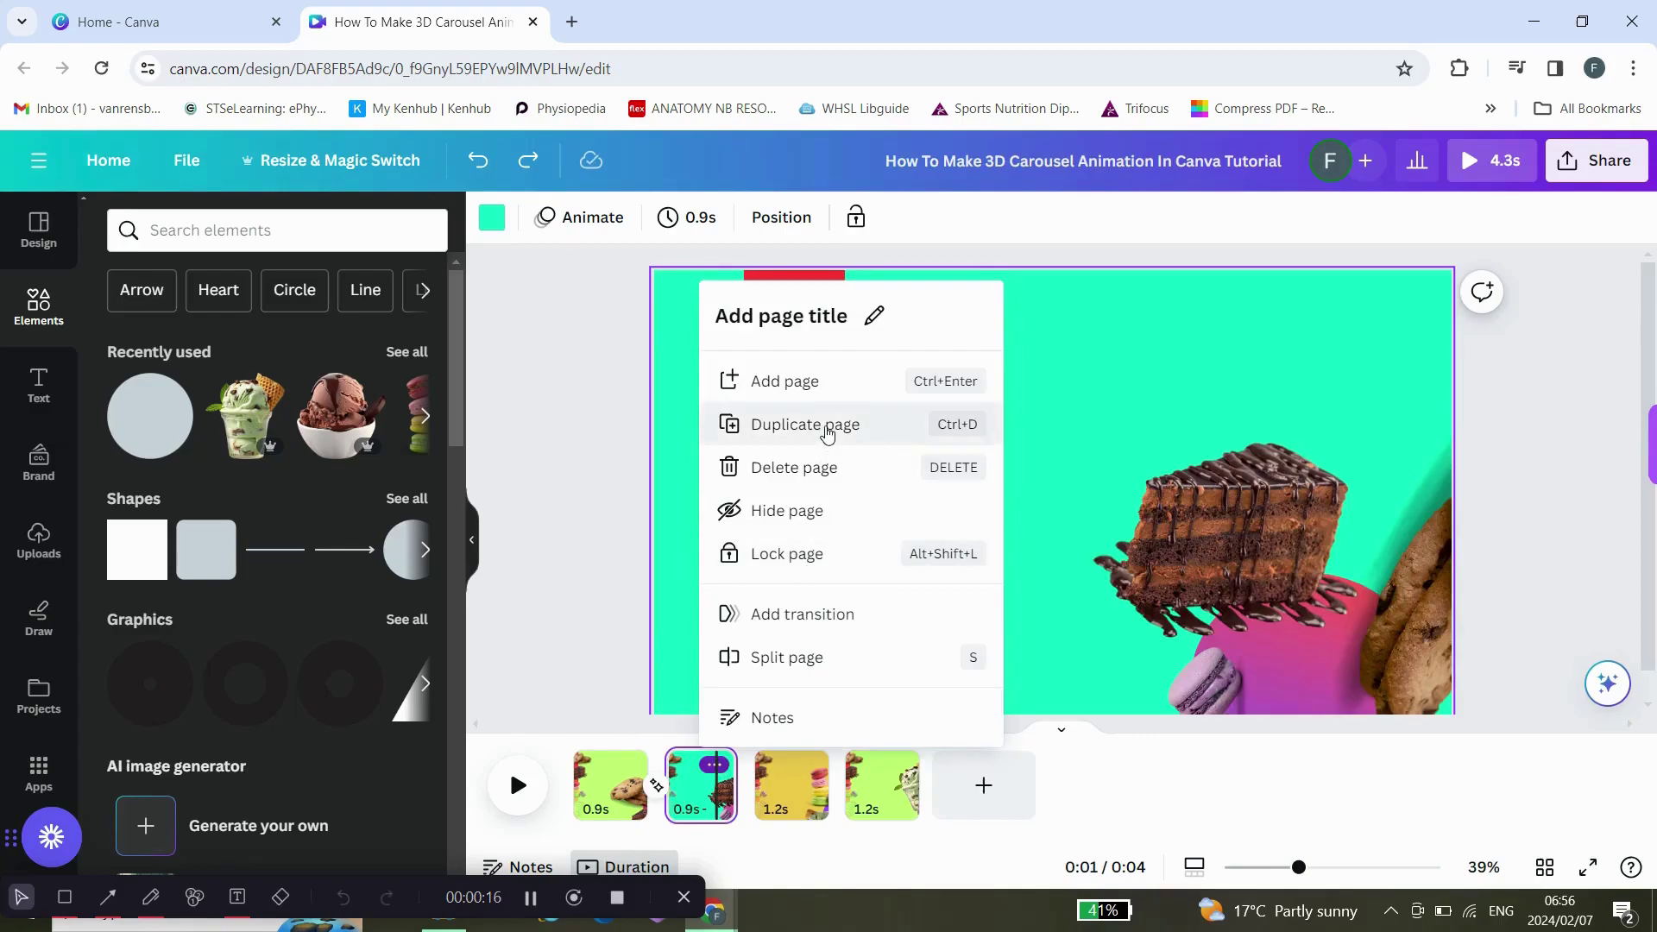
pyautogui.press('Delete')
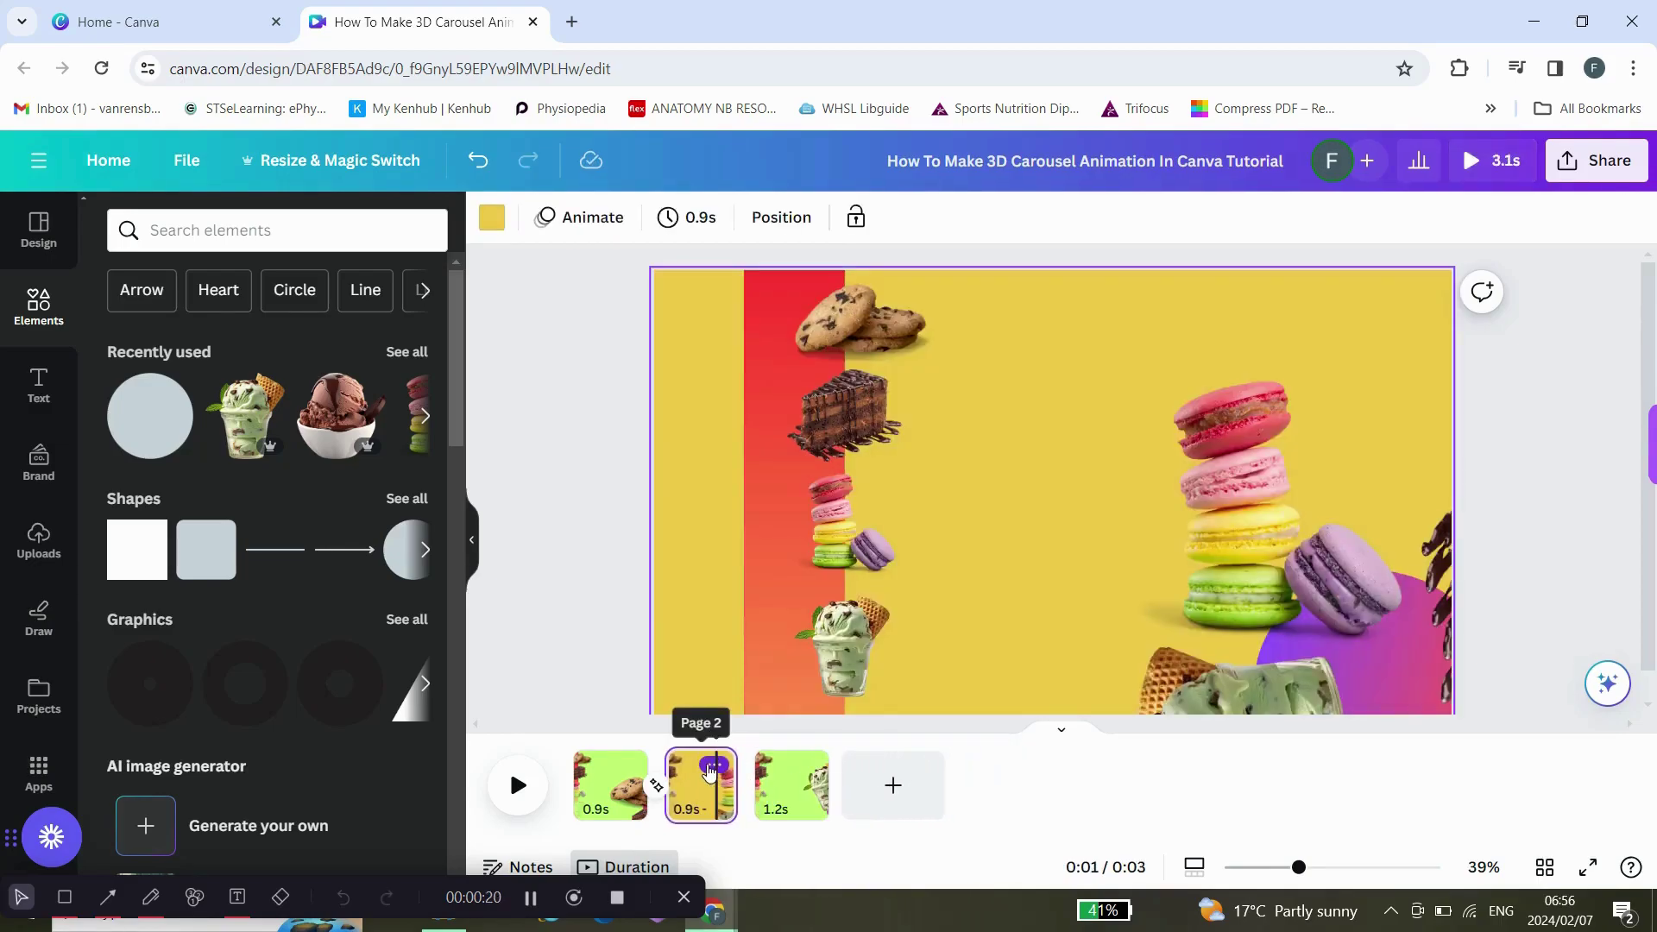
pyautogui.click(714, 766)
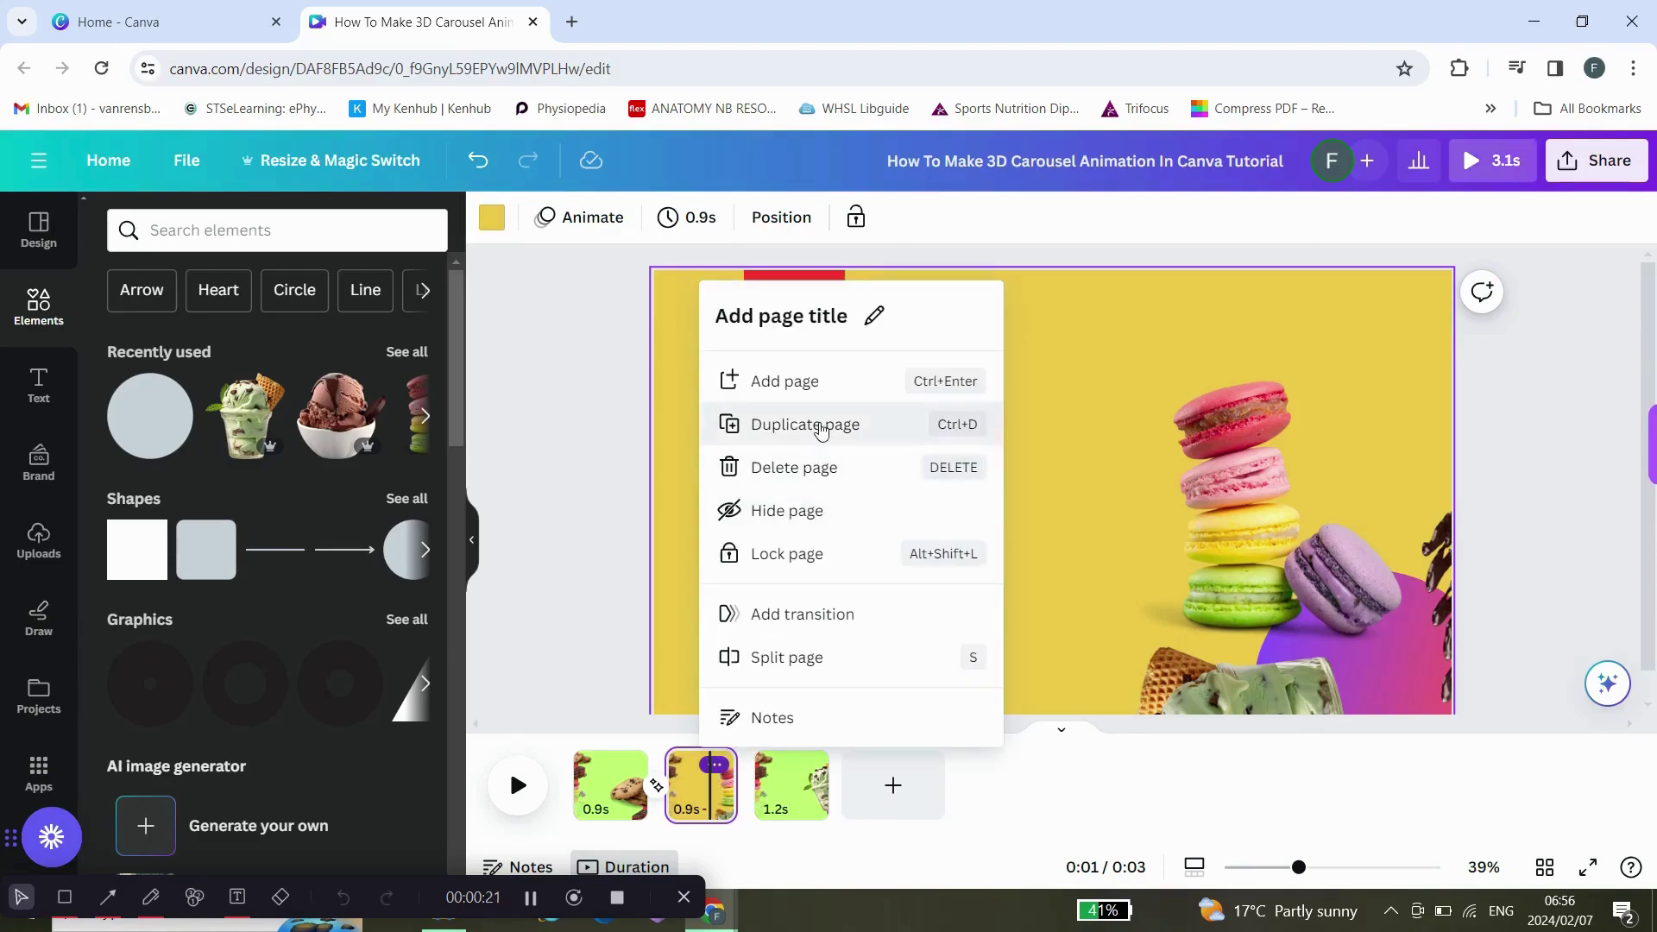
pyautogui.click(817, 466)
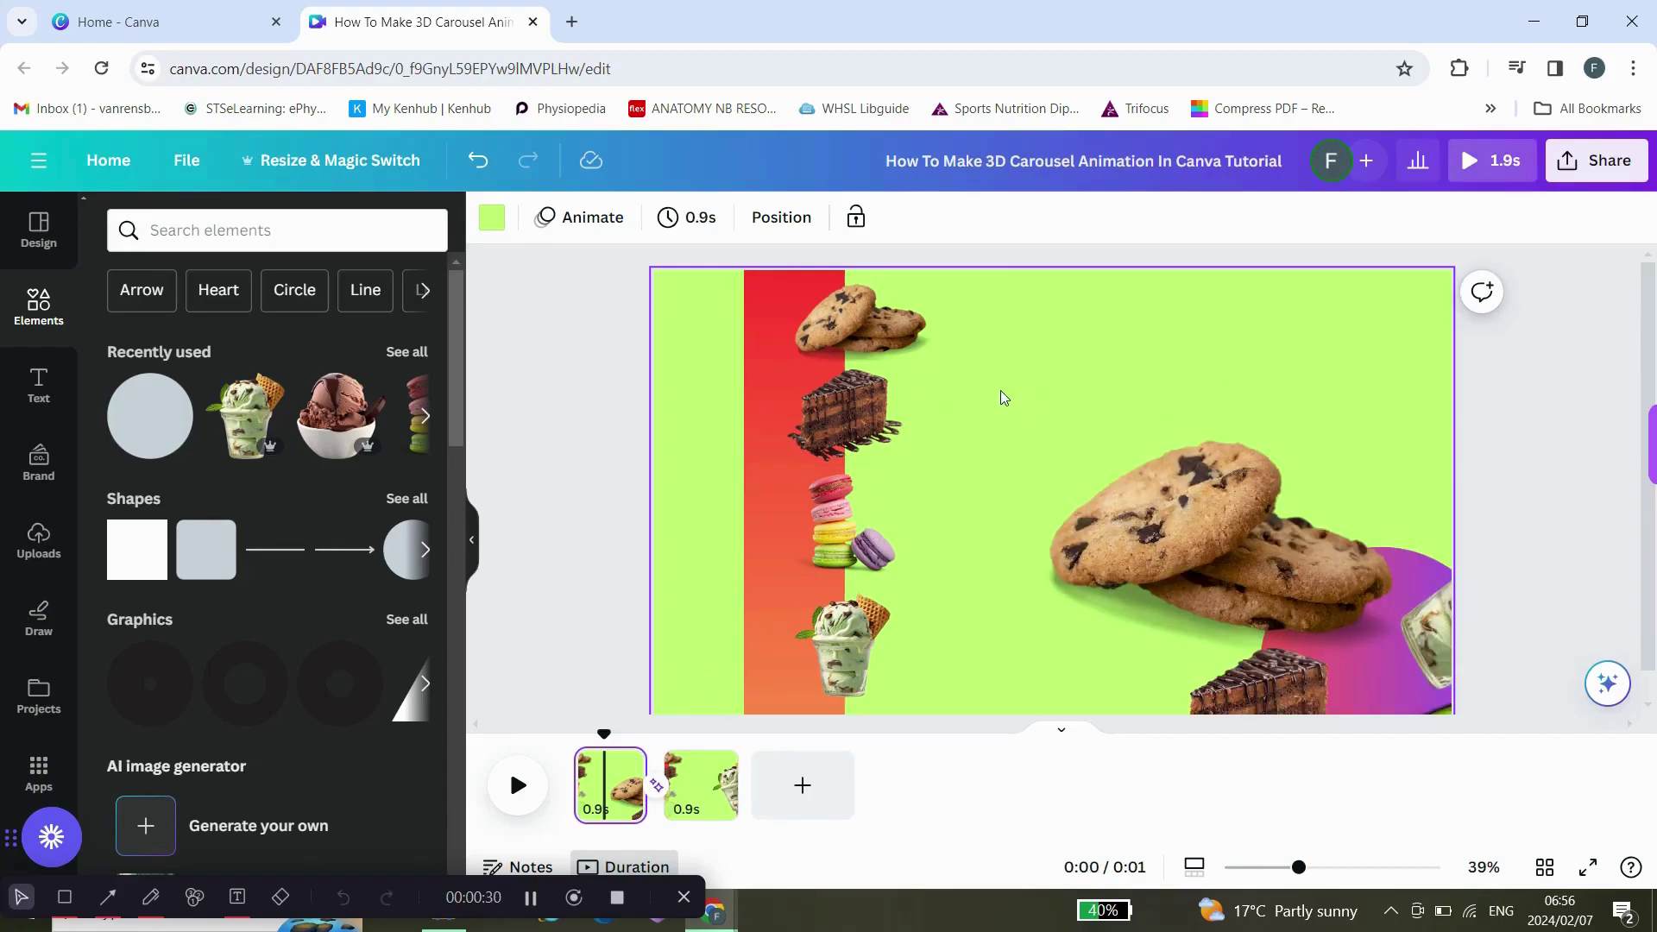
# Remove the large cookie, cake and purple shape arrangement from page 1
pyautogui.click(1171, 463)
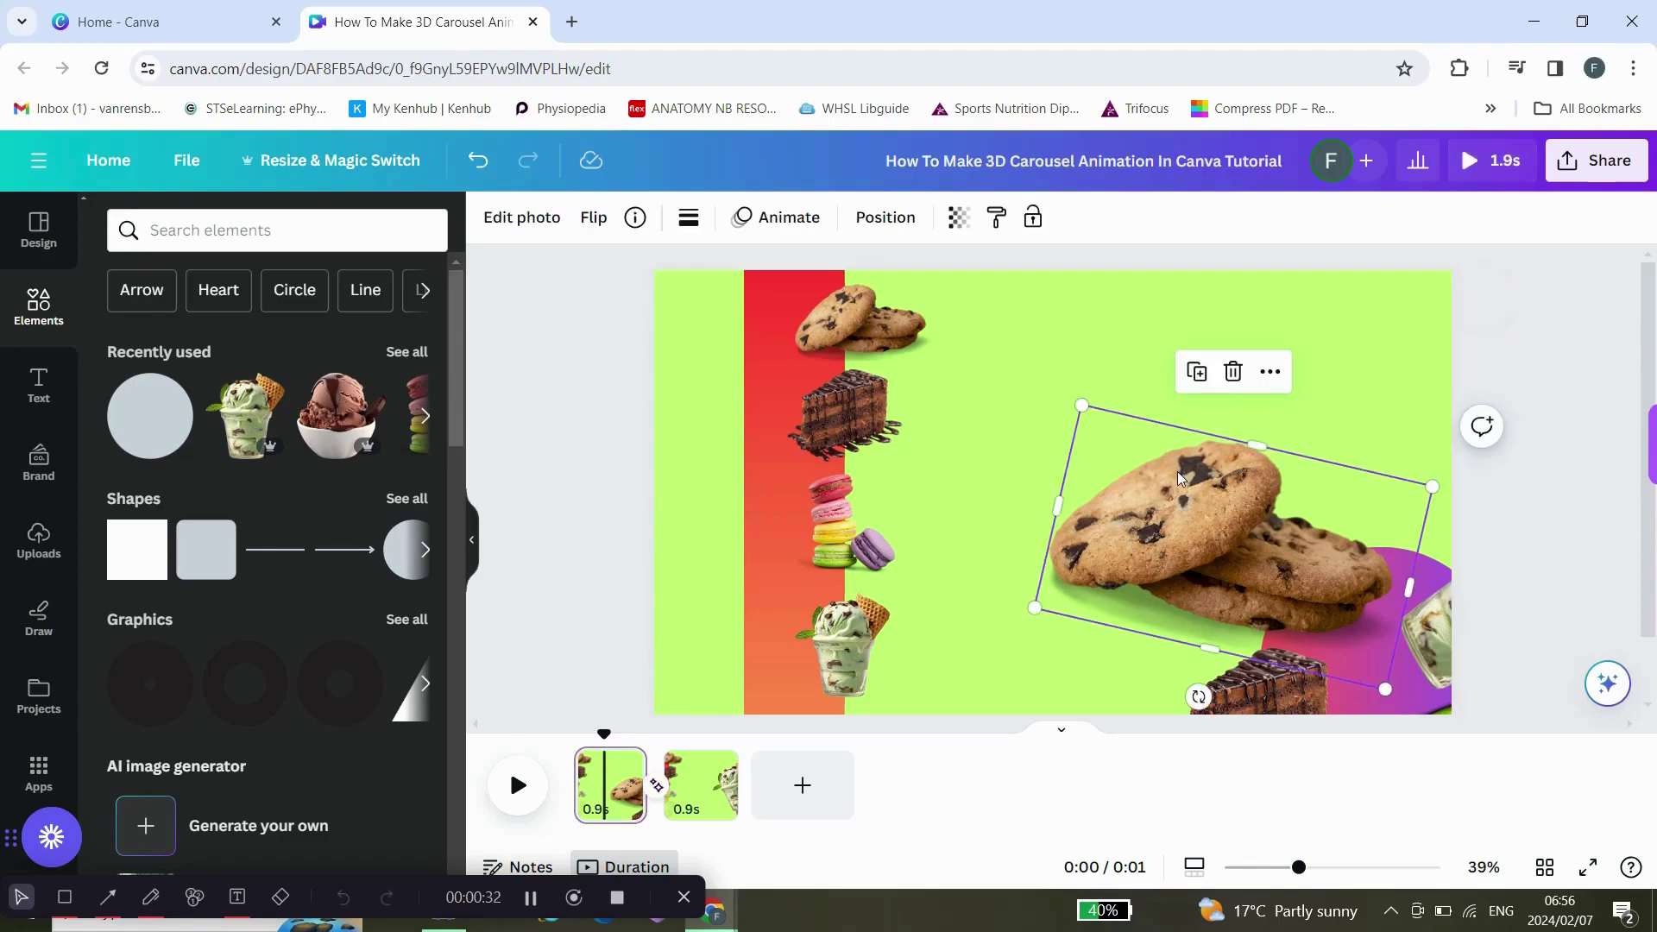
pyautogui.moveTo(1079, 366); pyautogui.dragTo(1458, 720)
pyautogui.press('Delete')
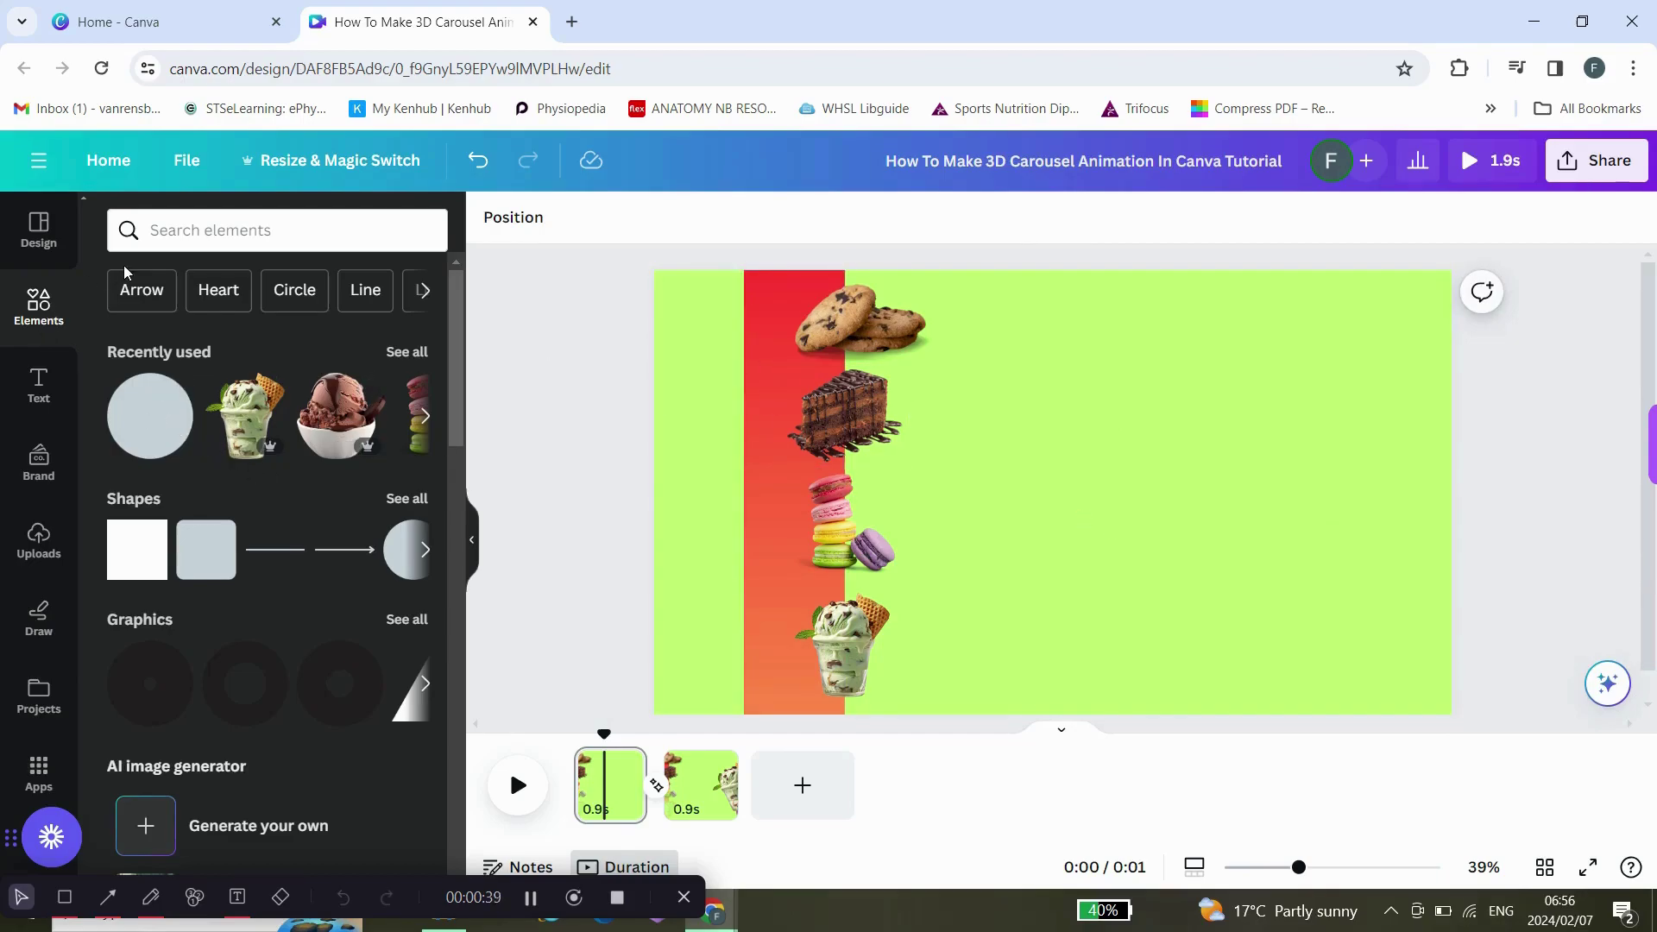
# Add a red-to-purple gradient circle, enlarged and placed right of the dessert strip
pyautogui.click(149, 410)
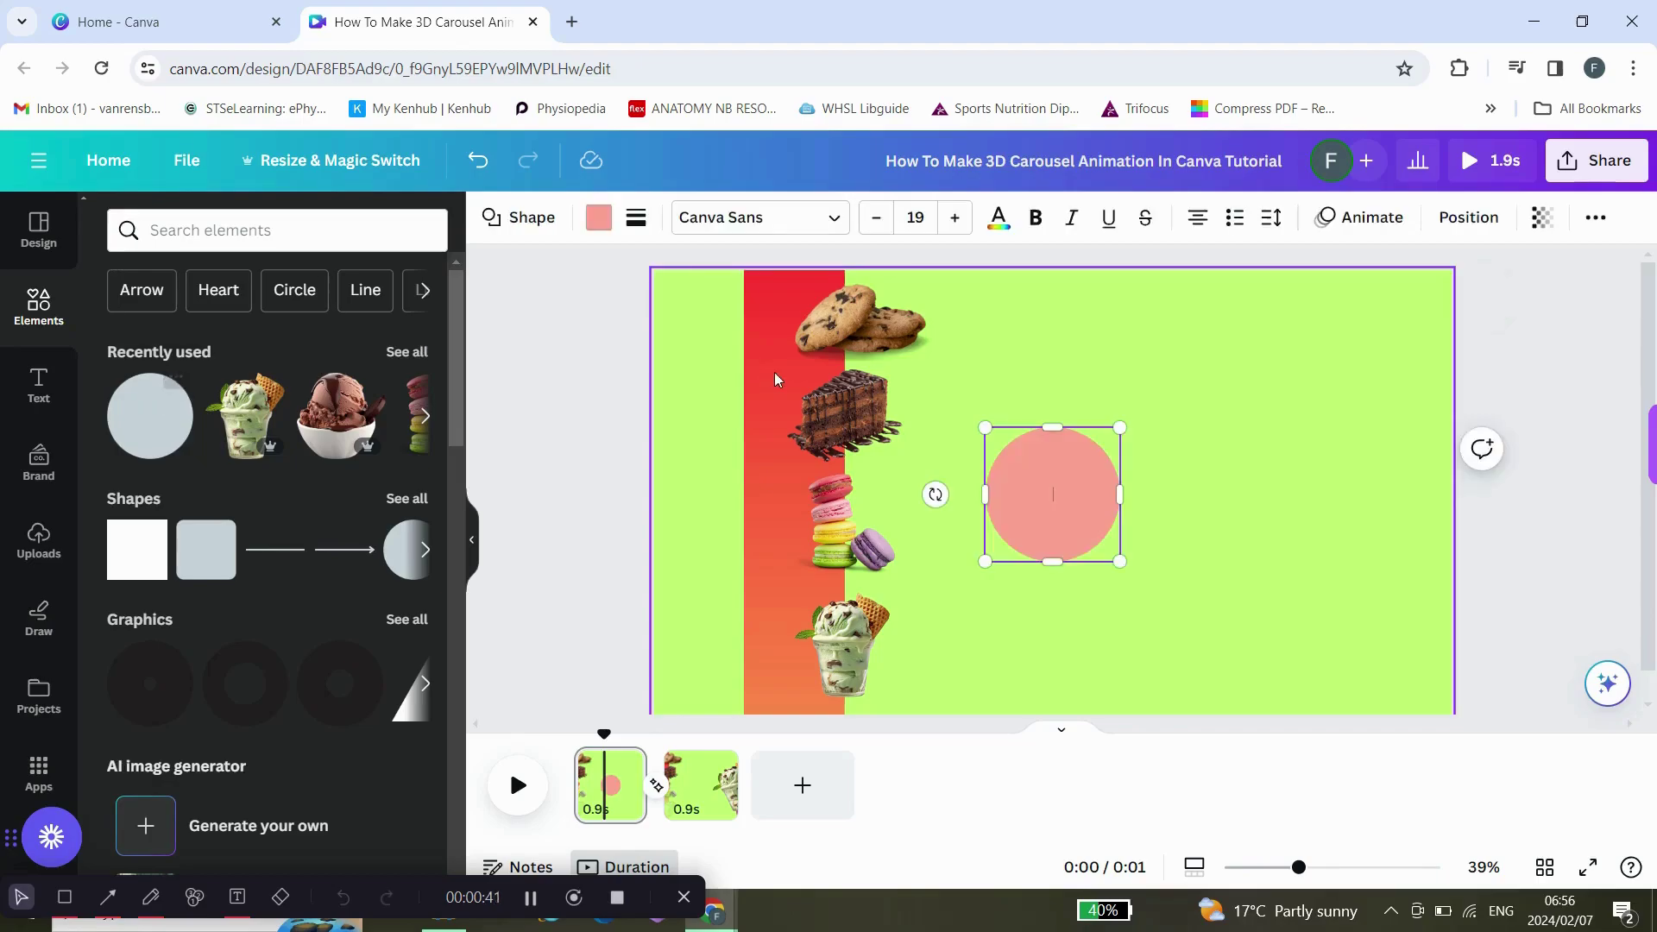
pyautogui.moveTo(1040, 464)
pyautogui.mouseDown()
pyautogui.moveTo(1157, 510)
pyautogui.moveTo(1194, 476)
pyautogui.mouseUp()
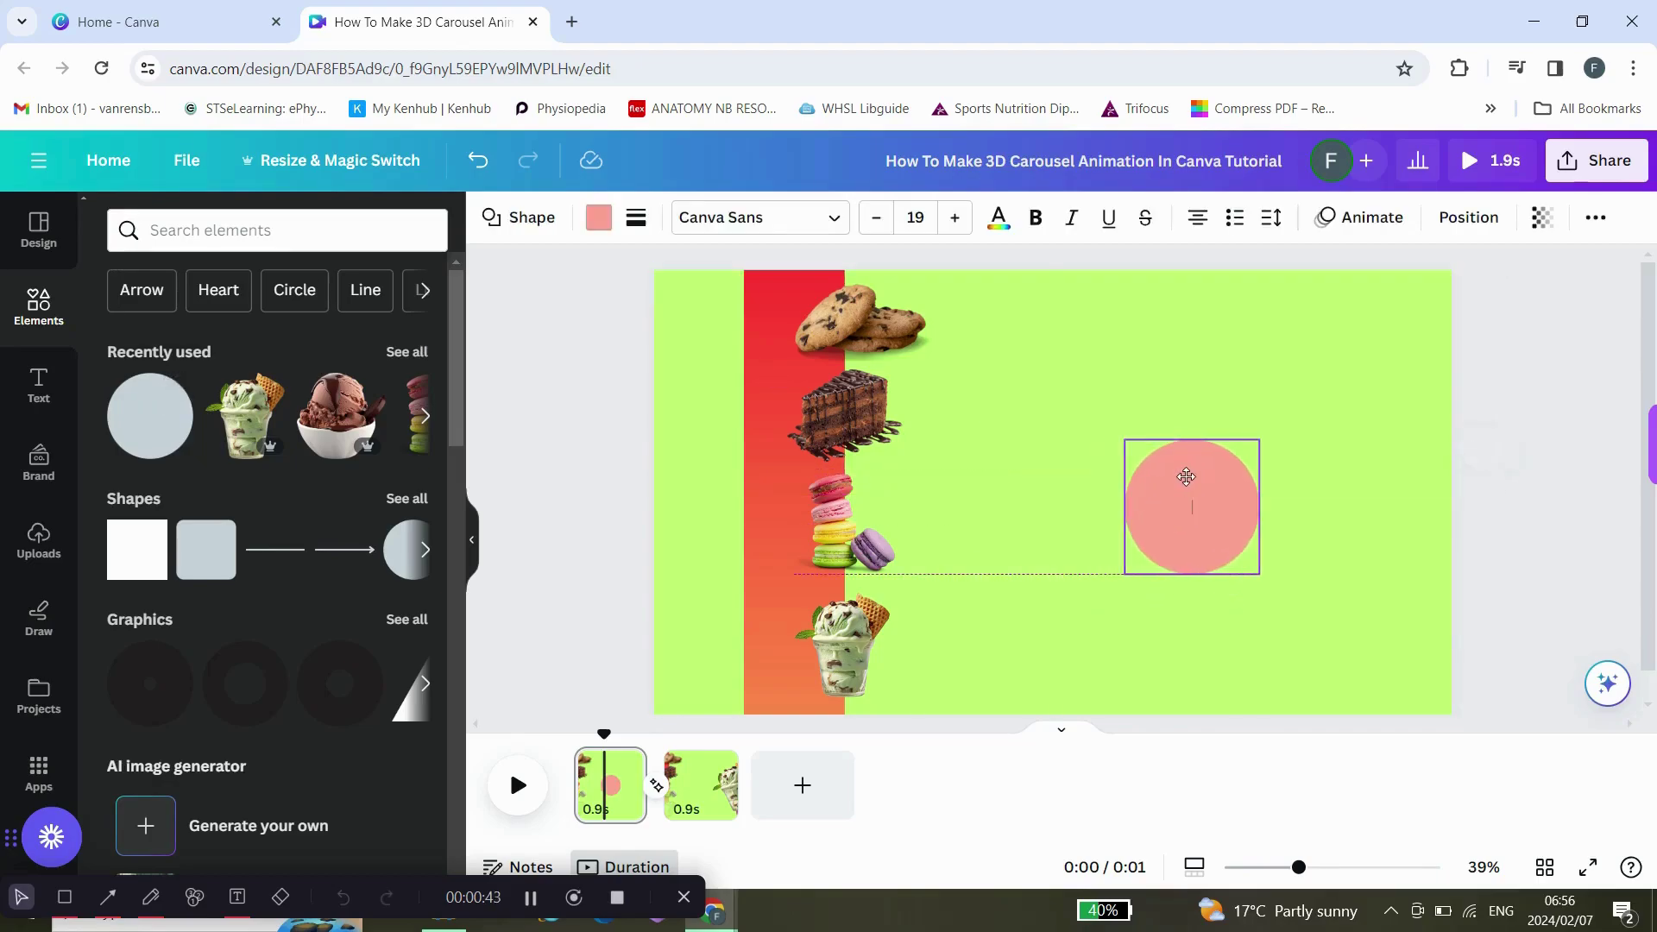
pyautogui.click(593, 222)
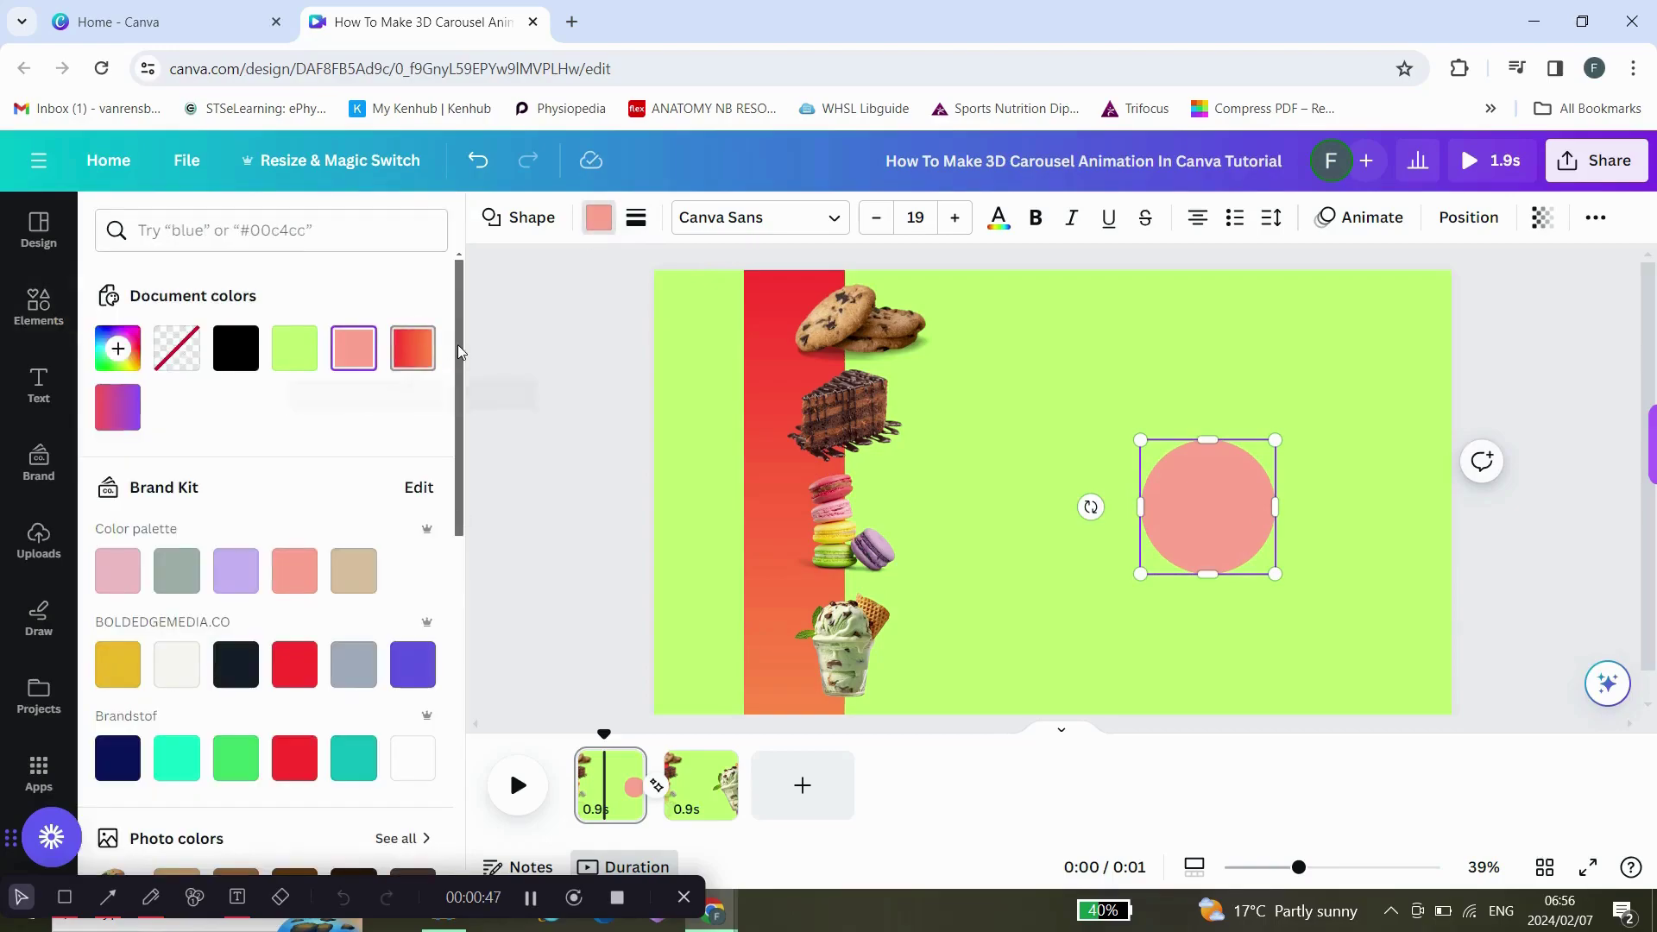
pyautogui.click(118, 408)
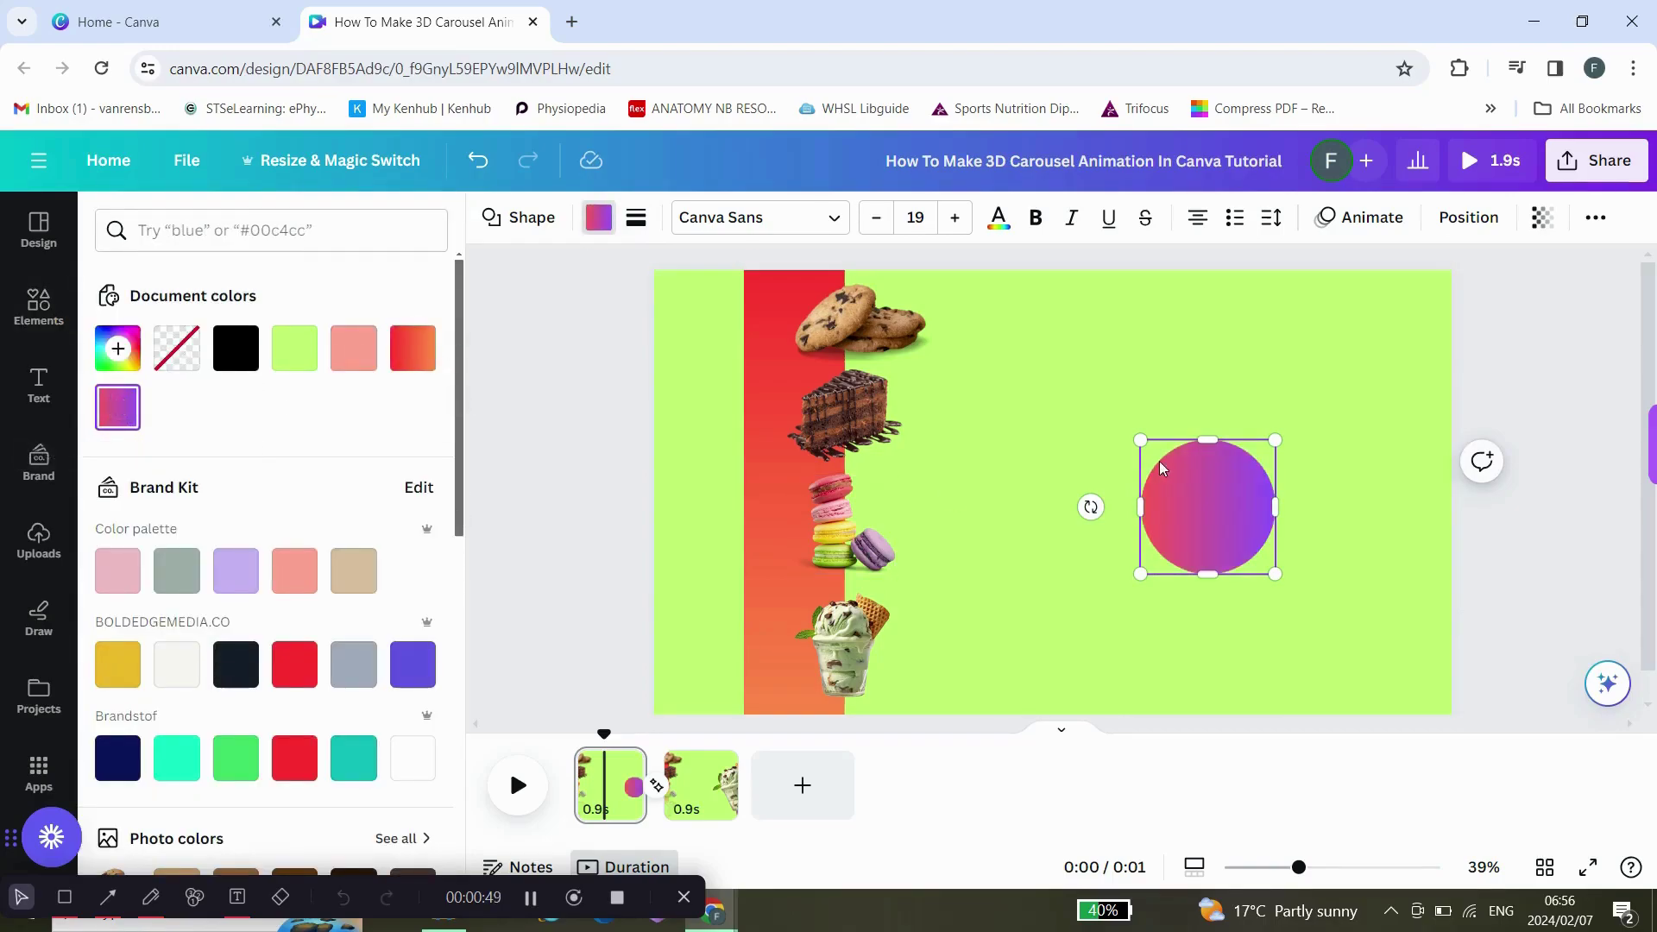
pyautogui.moveTo(1120, 422); pyautogui.dragTo(1062, 363)
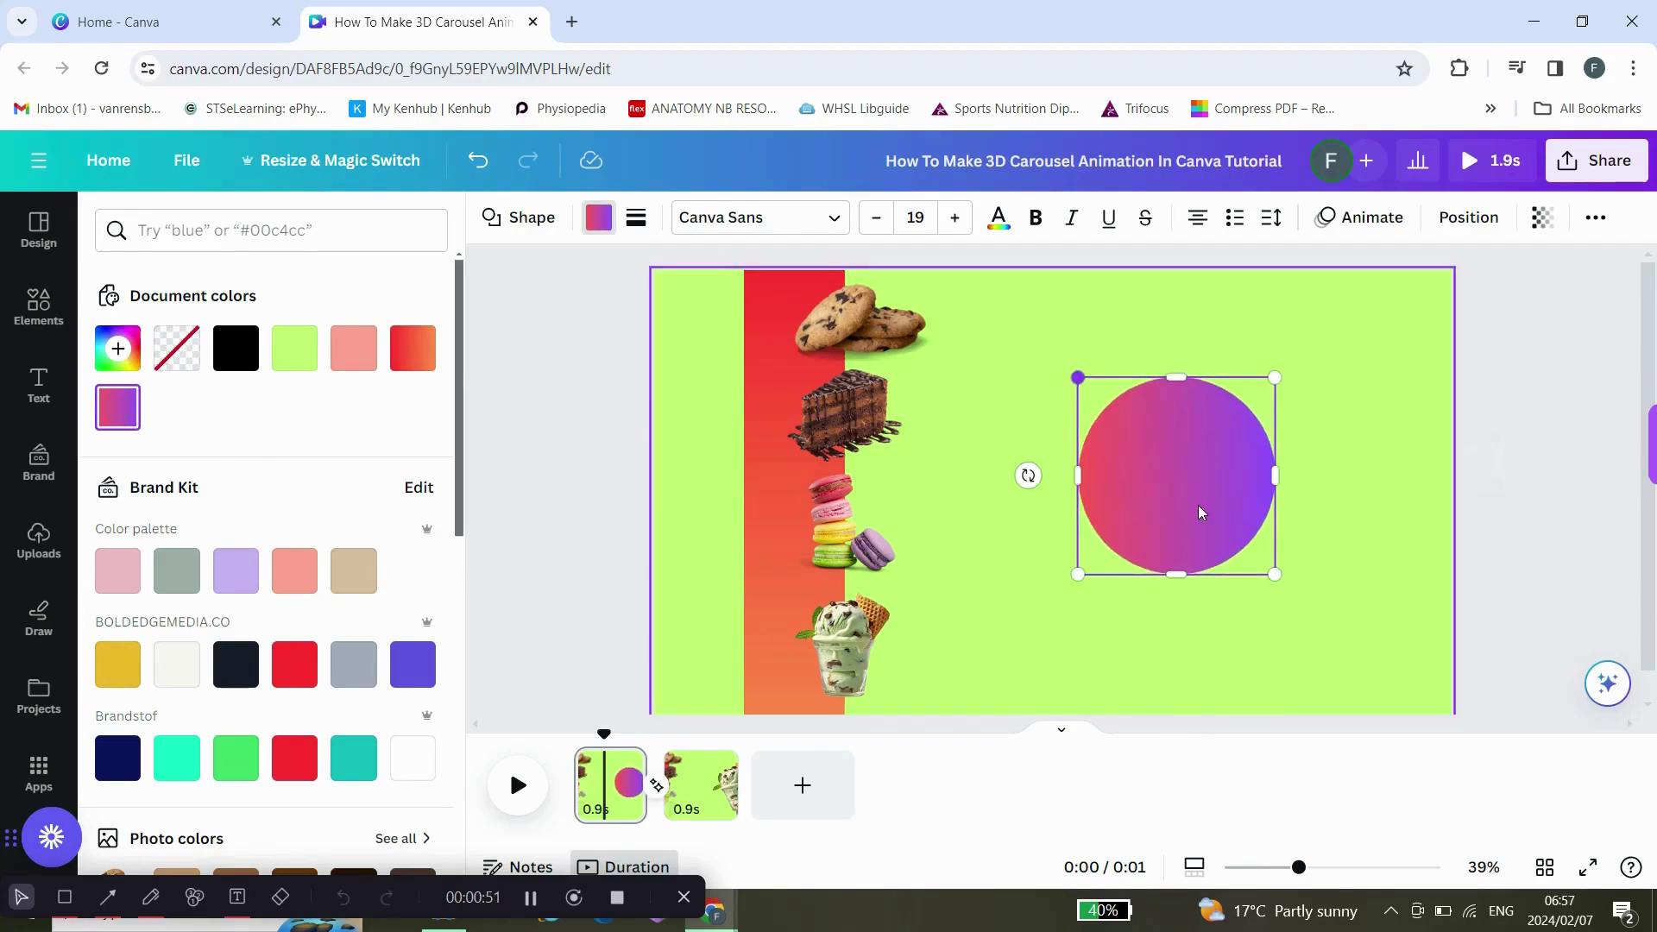
pyautogui.moveTo(1207, 510); pyautogui.dragTo(1267, 572)
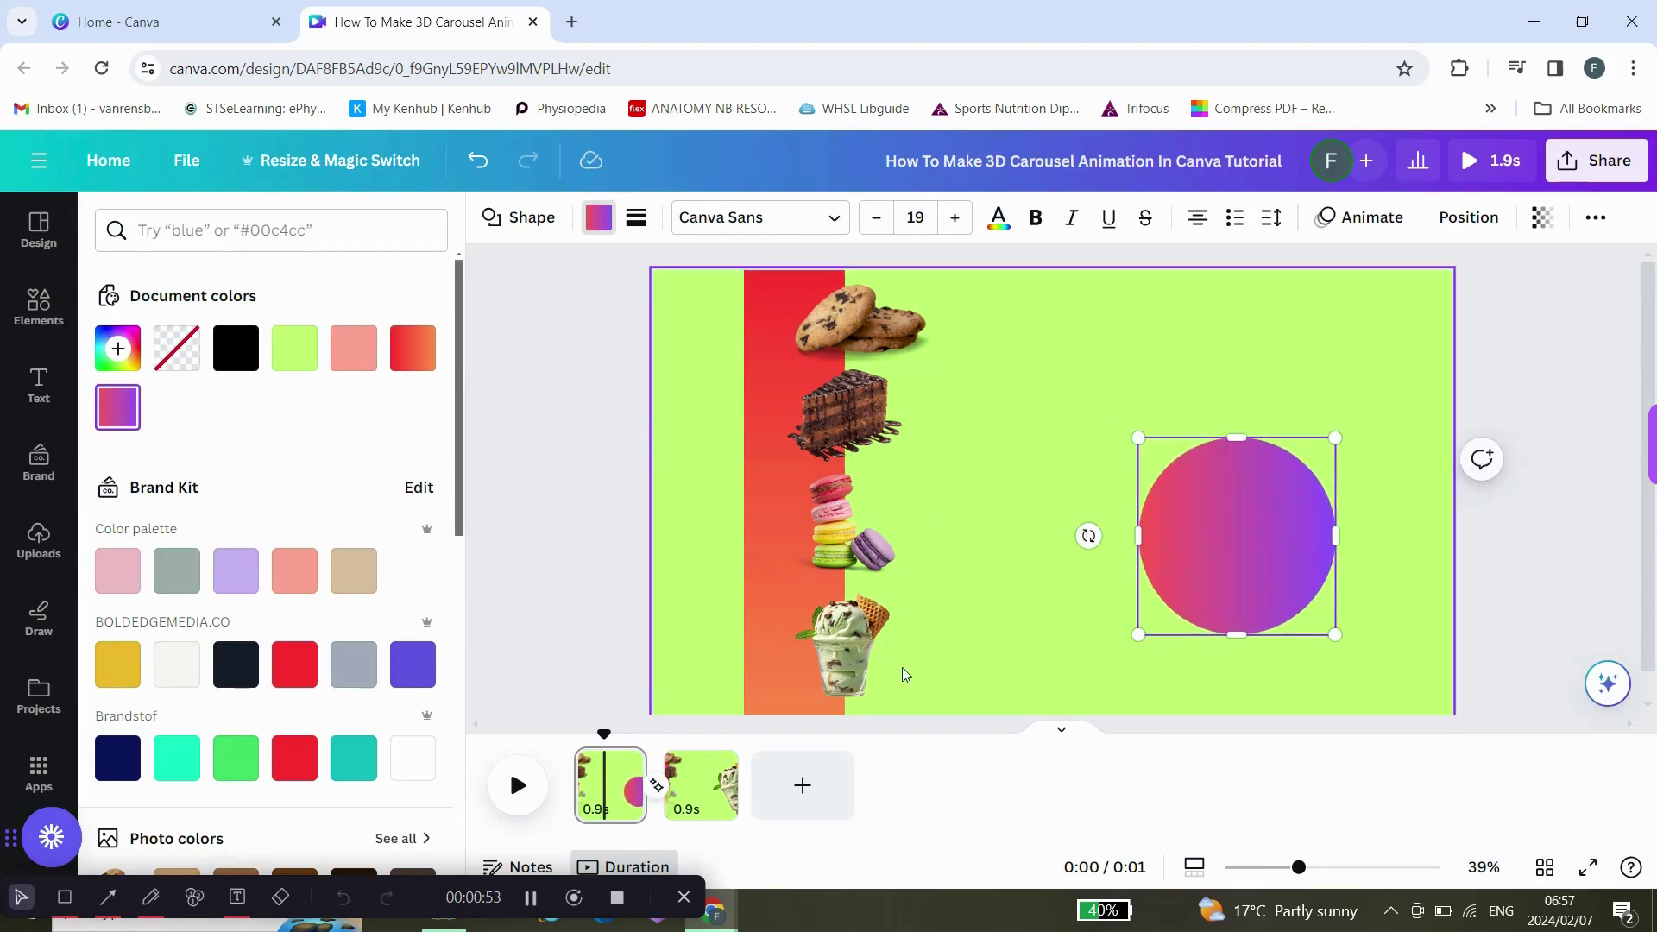
# Duplicate the dessert photo strip and place the copy in open space
pyautogui.click(887, 331)
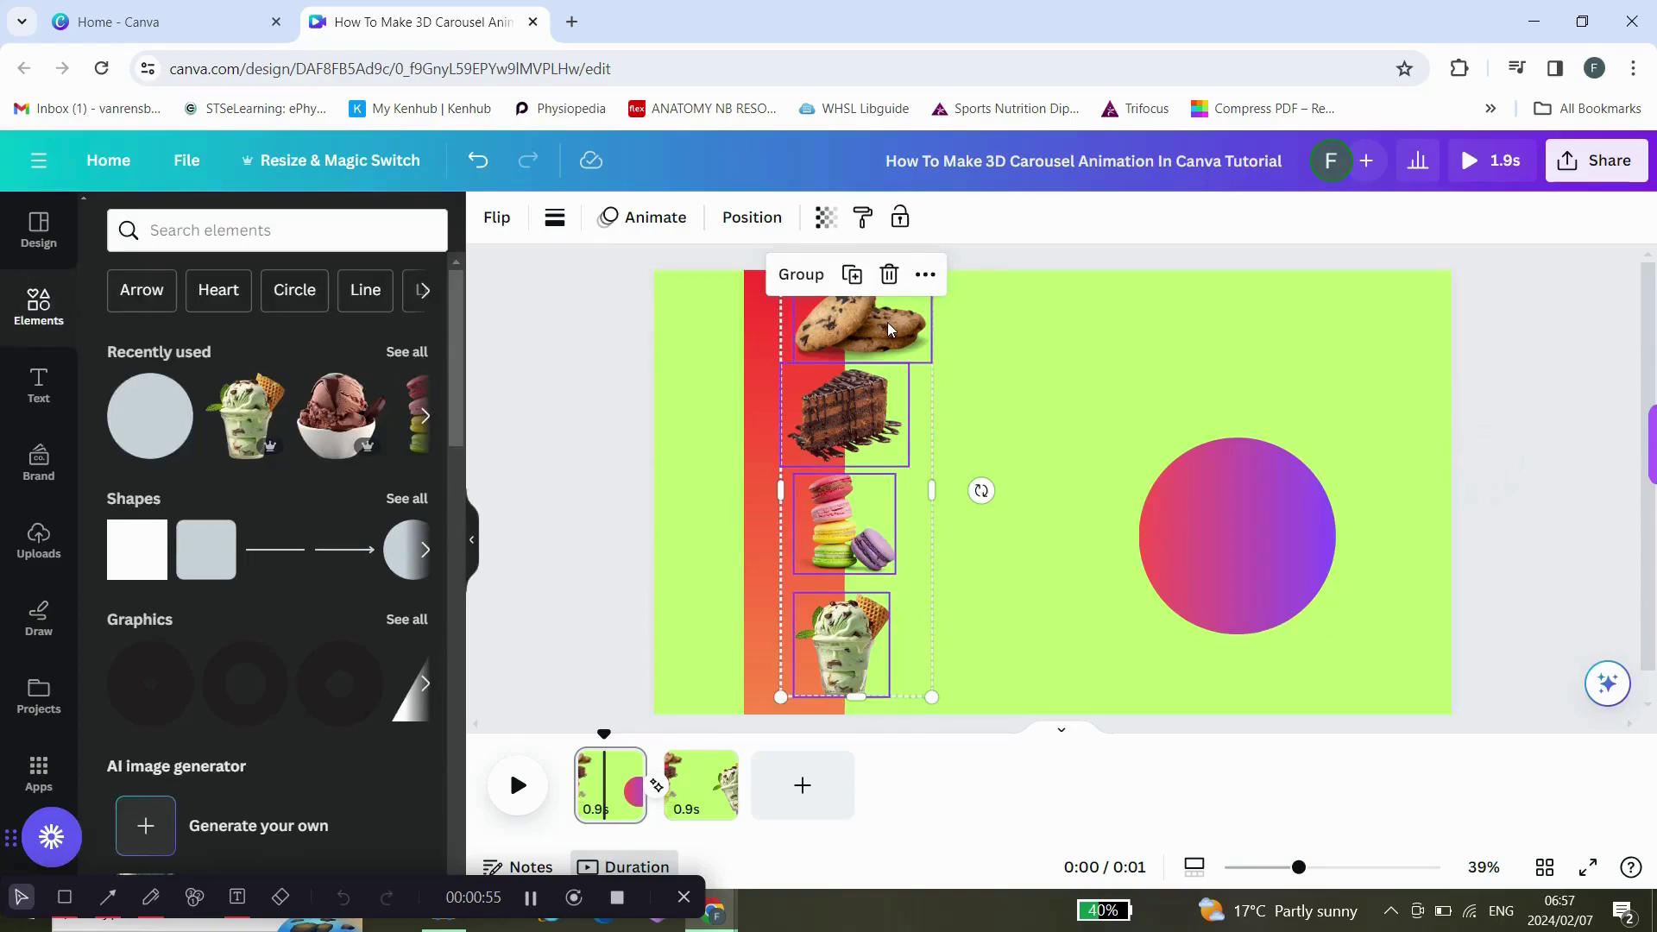
pyautogui.click(858, 273)
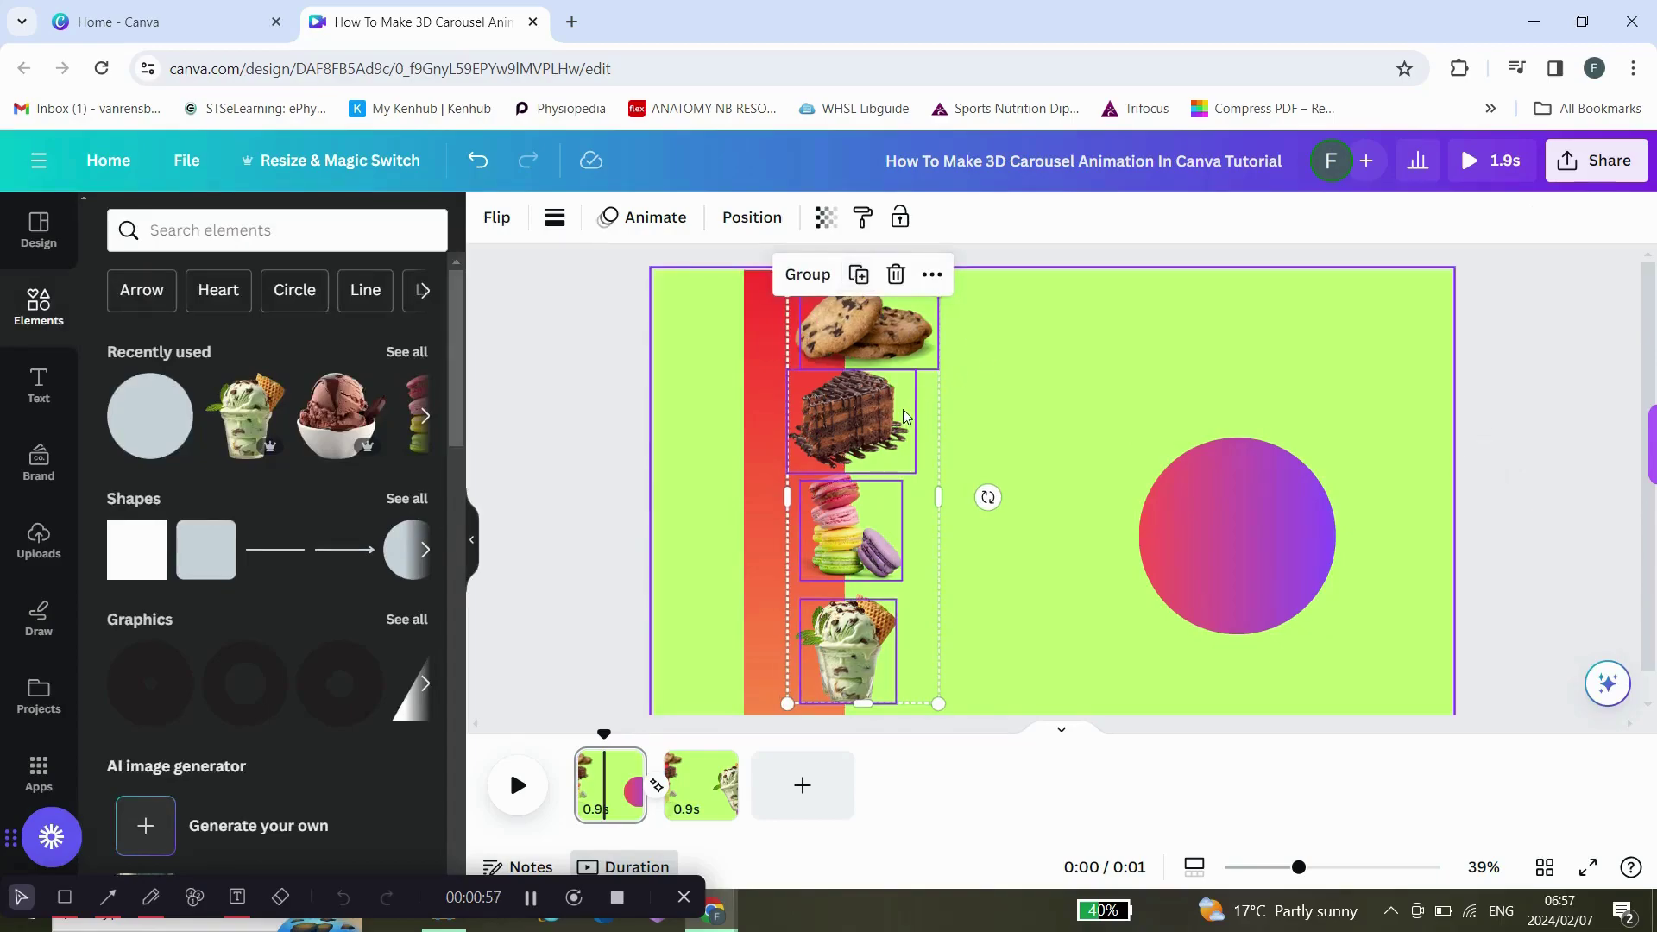
pyautogui.moveTo(898, 425)
pyautogui.mouseDown()
pyautogui.moveTo(943, 445)
pyautogui.moveTo(1073, 428)
pyautogui.mouseUp()
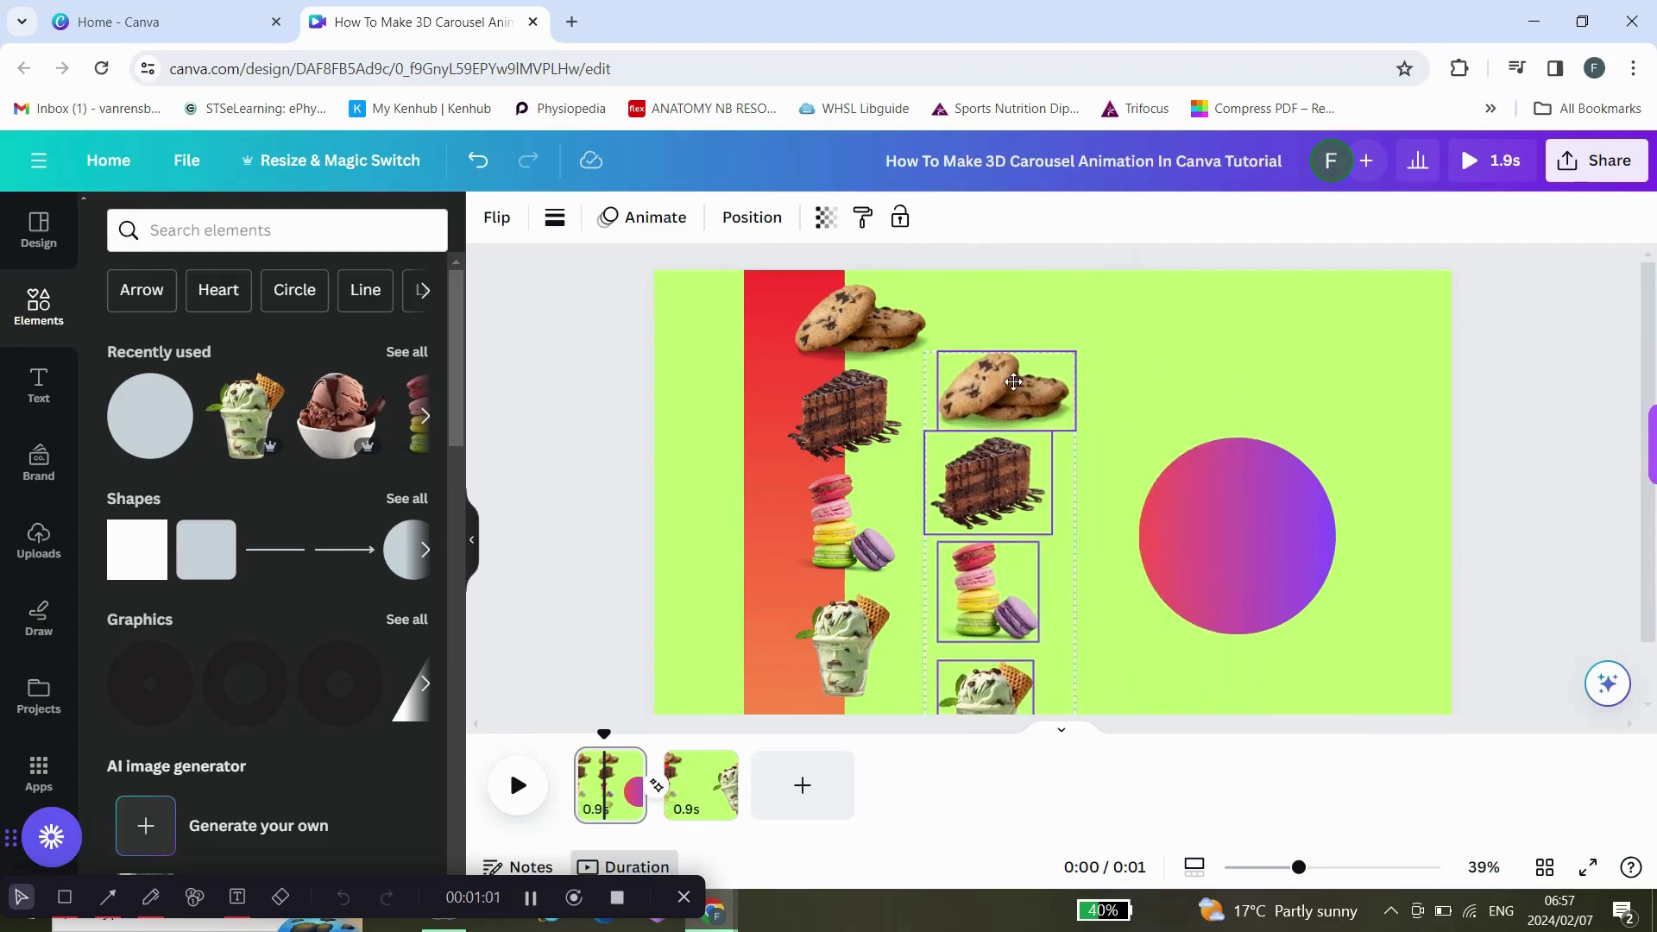
pyautogui.moveTo(1053, 326)
pyautogui.mouseDown()
pyautogui.moveTo(1017, 379)
pyautogui.moveTo(1202, 472)
pyautogui.mouseUp()
pyautogui.click(1144, 375)
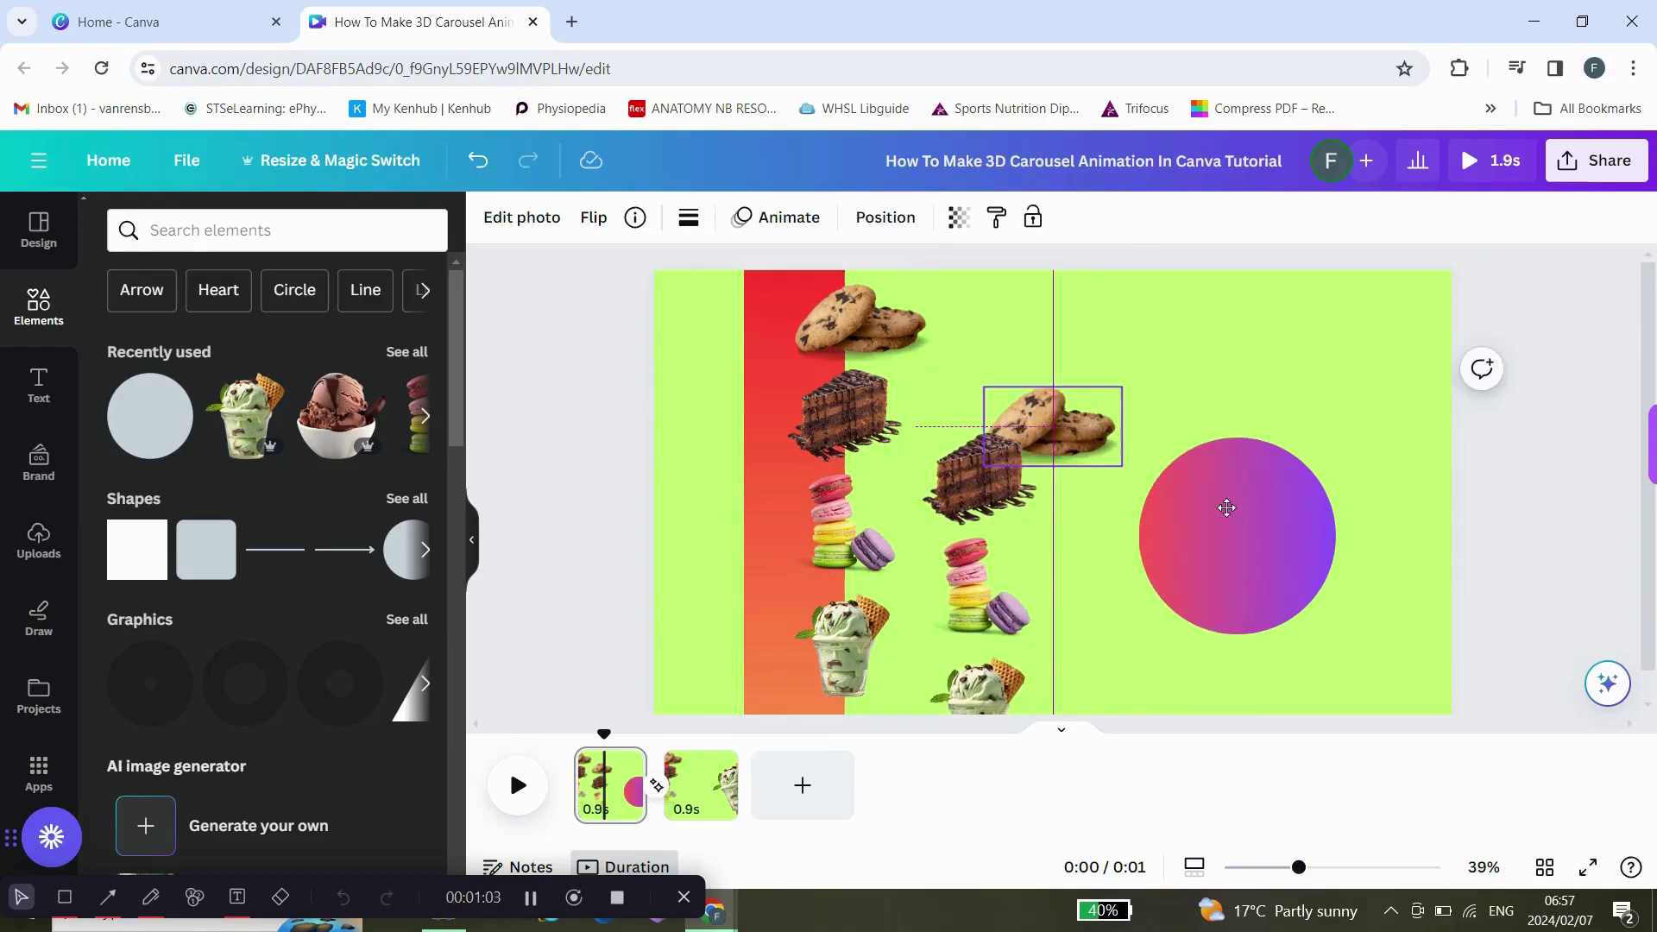
# Arrange the copied cookie, cake, macarons and ice cream cup on the circle, then select everything
pyautogui.moveTo(980, 473)
pyautogui.mouseDown()
pyautogui.moveTo(1311, 474)
pyautogui.moveTo(1322, 503)
pyautogui.mouseUp()
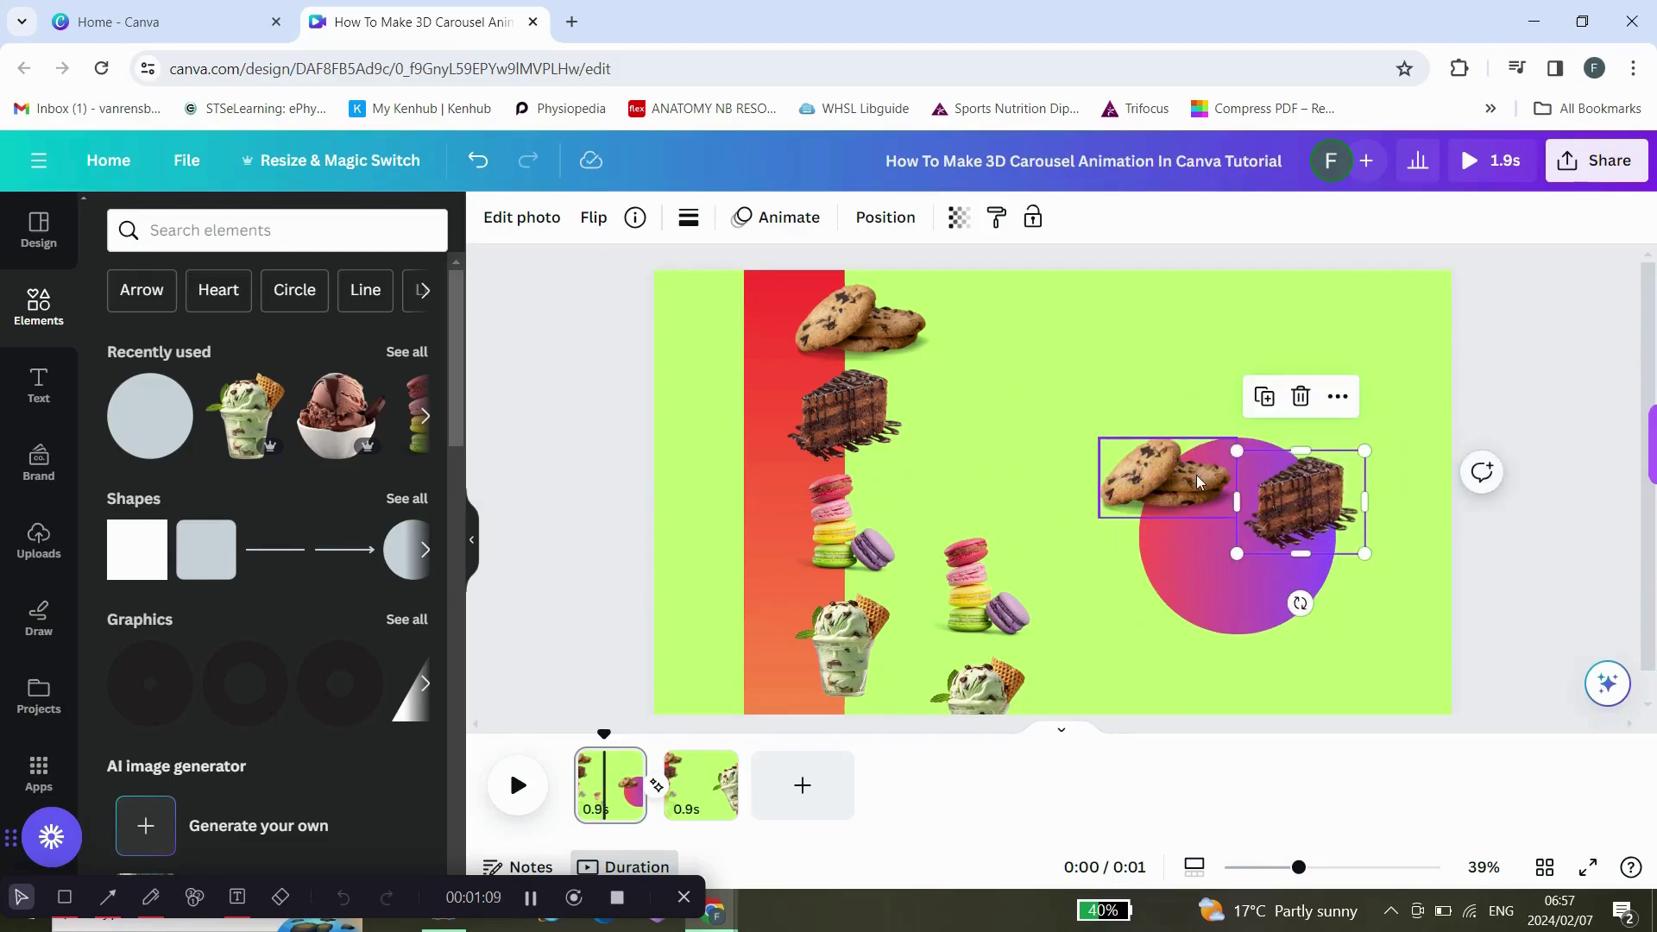
pyautogui.moveTo(1199, 483); pyautogui.dragTo(1134, 534)
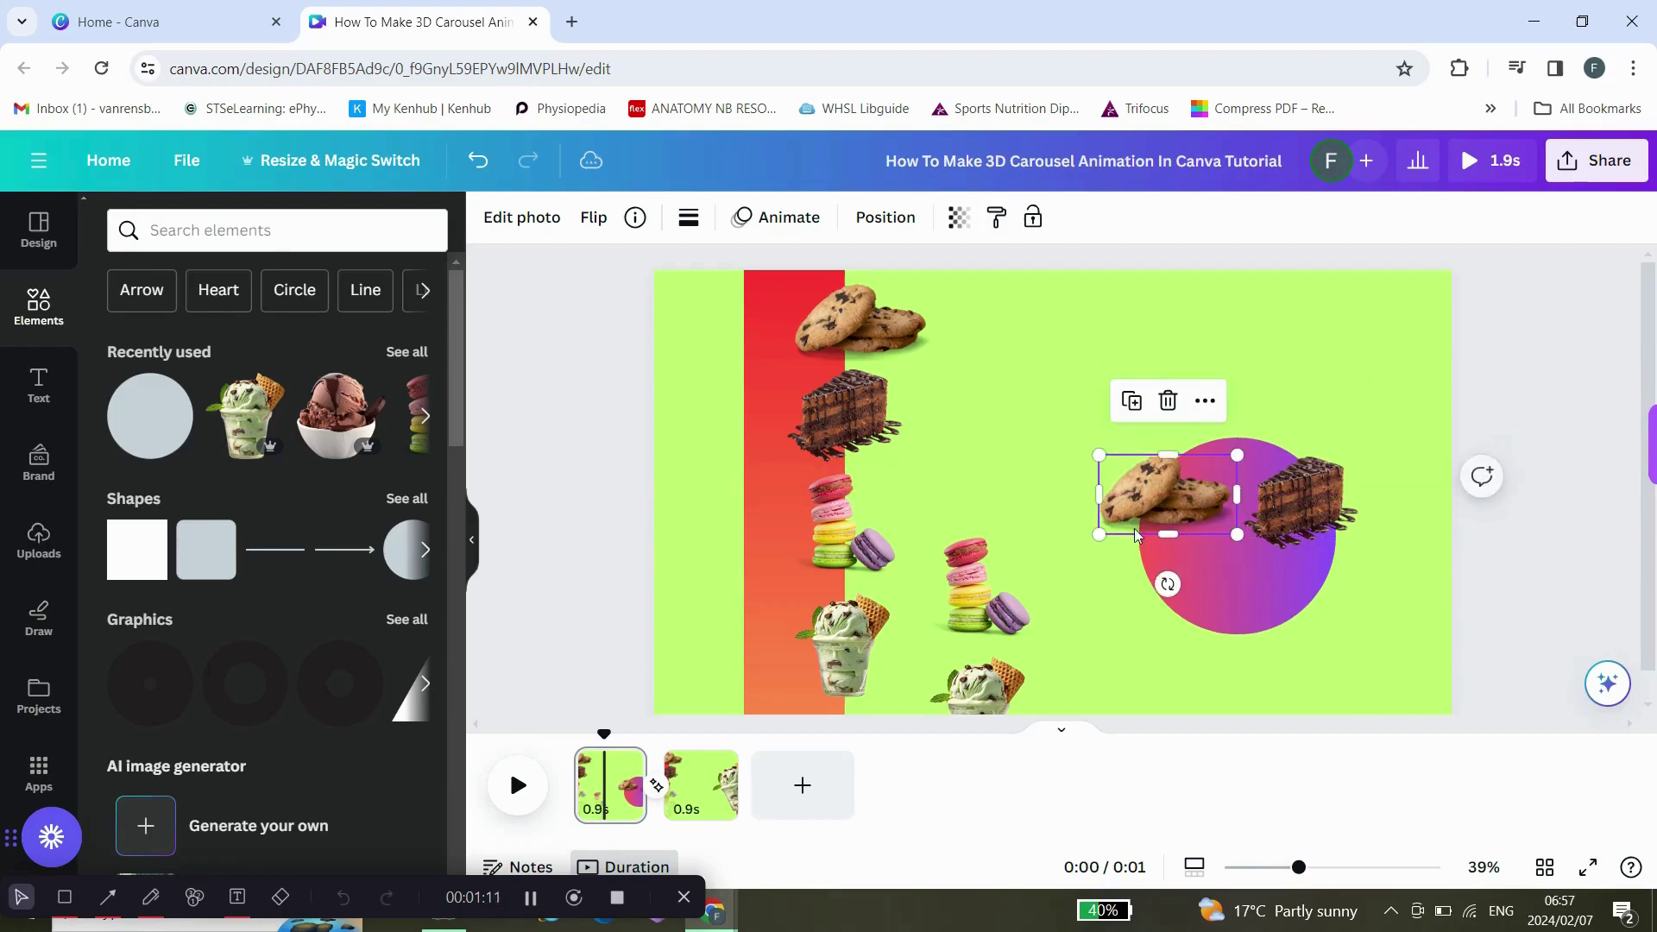
pyautogui.click(1024, 592)
pyautogui.moveTo(1024, 591); pyautogui.dragTo(1226, 605)
pyautogui.click(1015, 676)
pyautogui.moveTo(1015, 677)
pyautogui.mouseDown()
pyautogui.moveTo(1342, 552)
pyautogui.moveTo(1341, 576)
pyautogui.mouseUp()
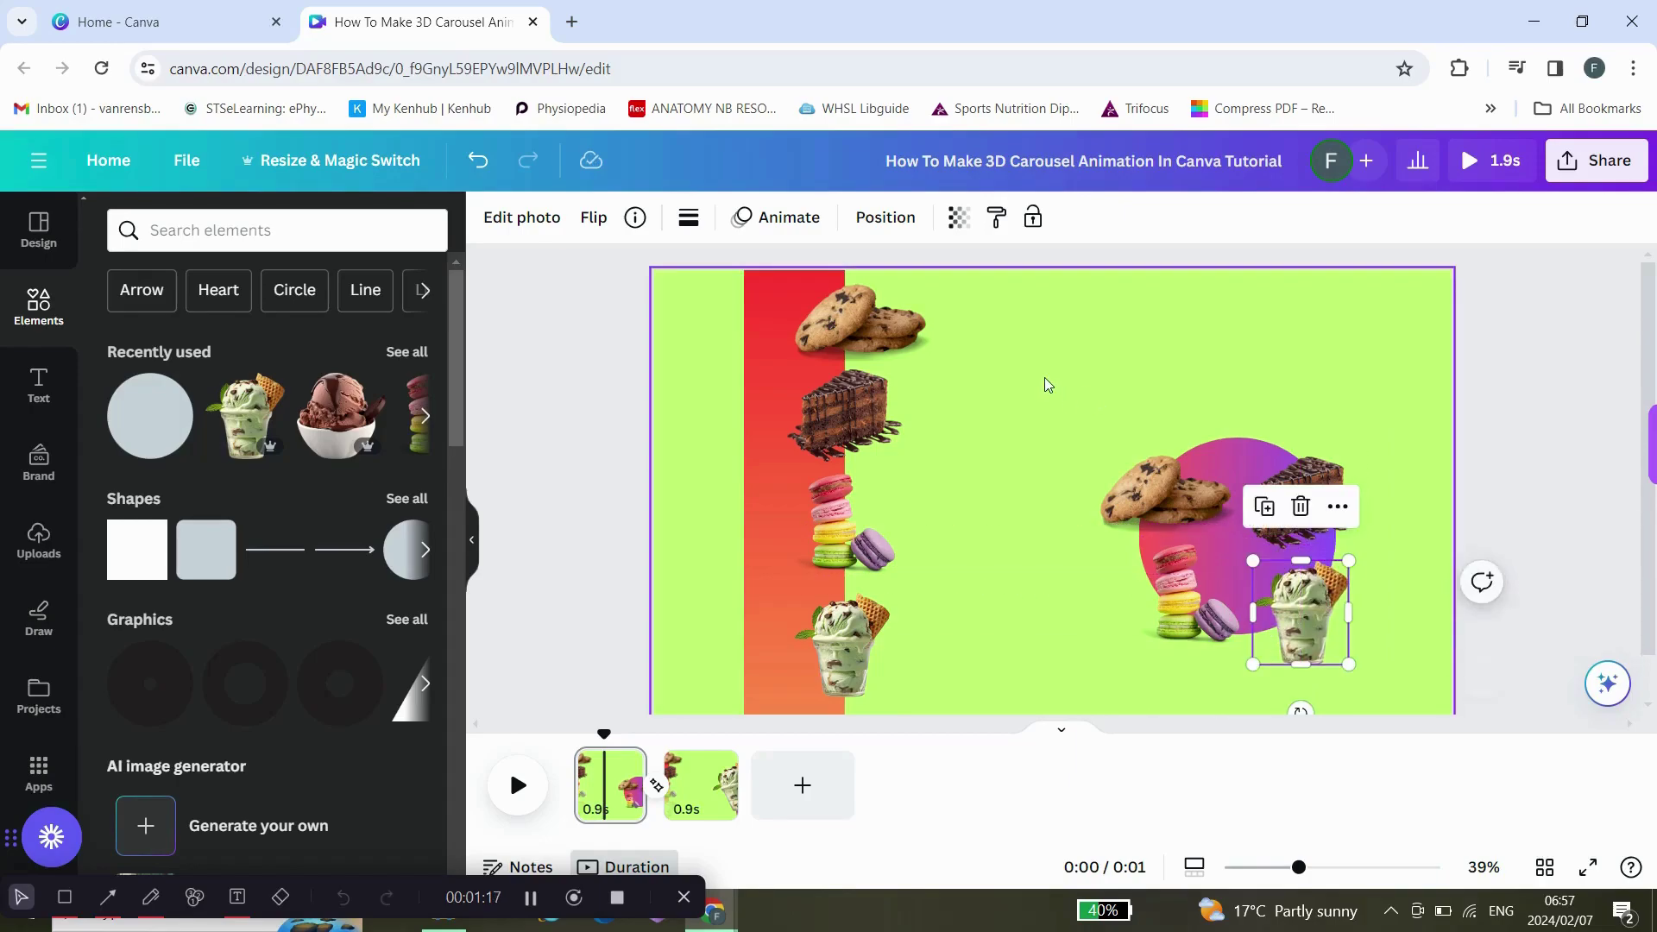
pyautogui.moveTo(1023, 359); pyautogui.dragTo(1424, 691)
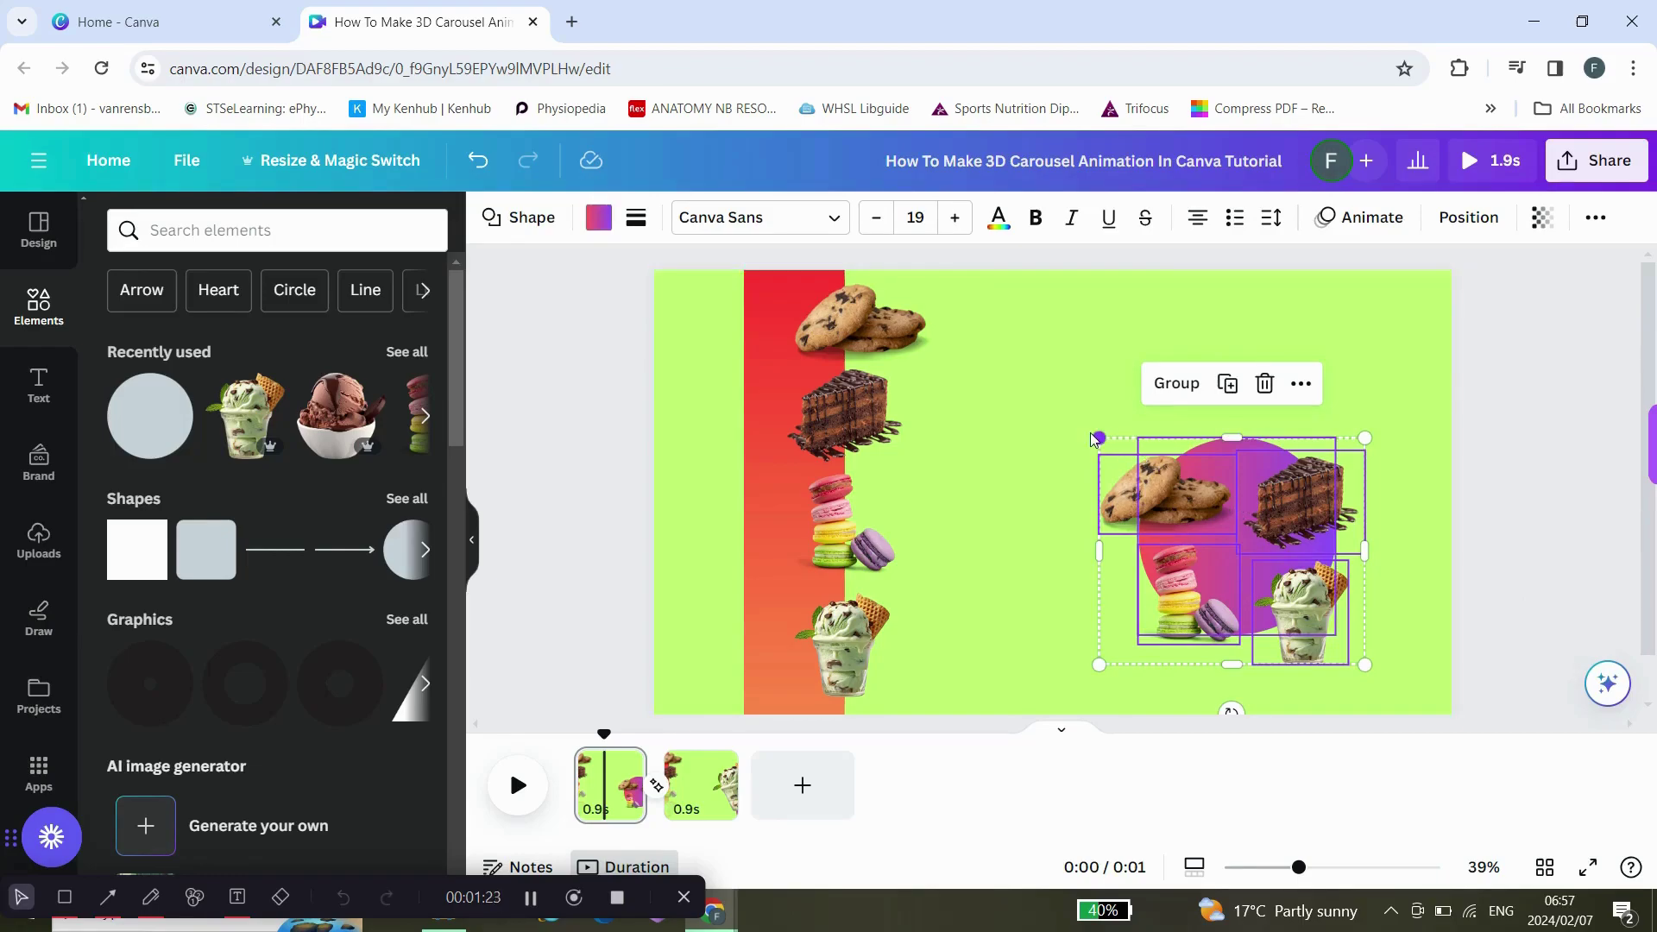
# Scale up the circle-and-desserts group and push it past the bottom-right page edge
pyautogui.moveTo(1099, 436); pyautogui.dragTo(980, 343)
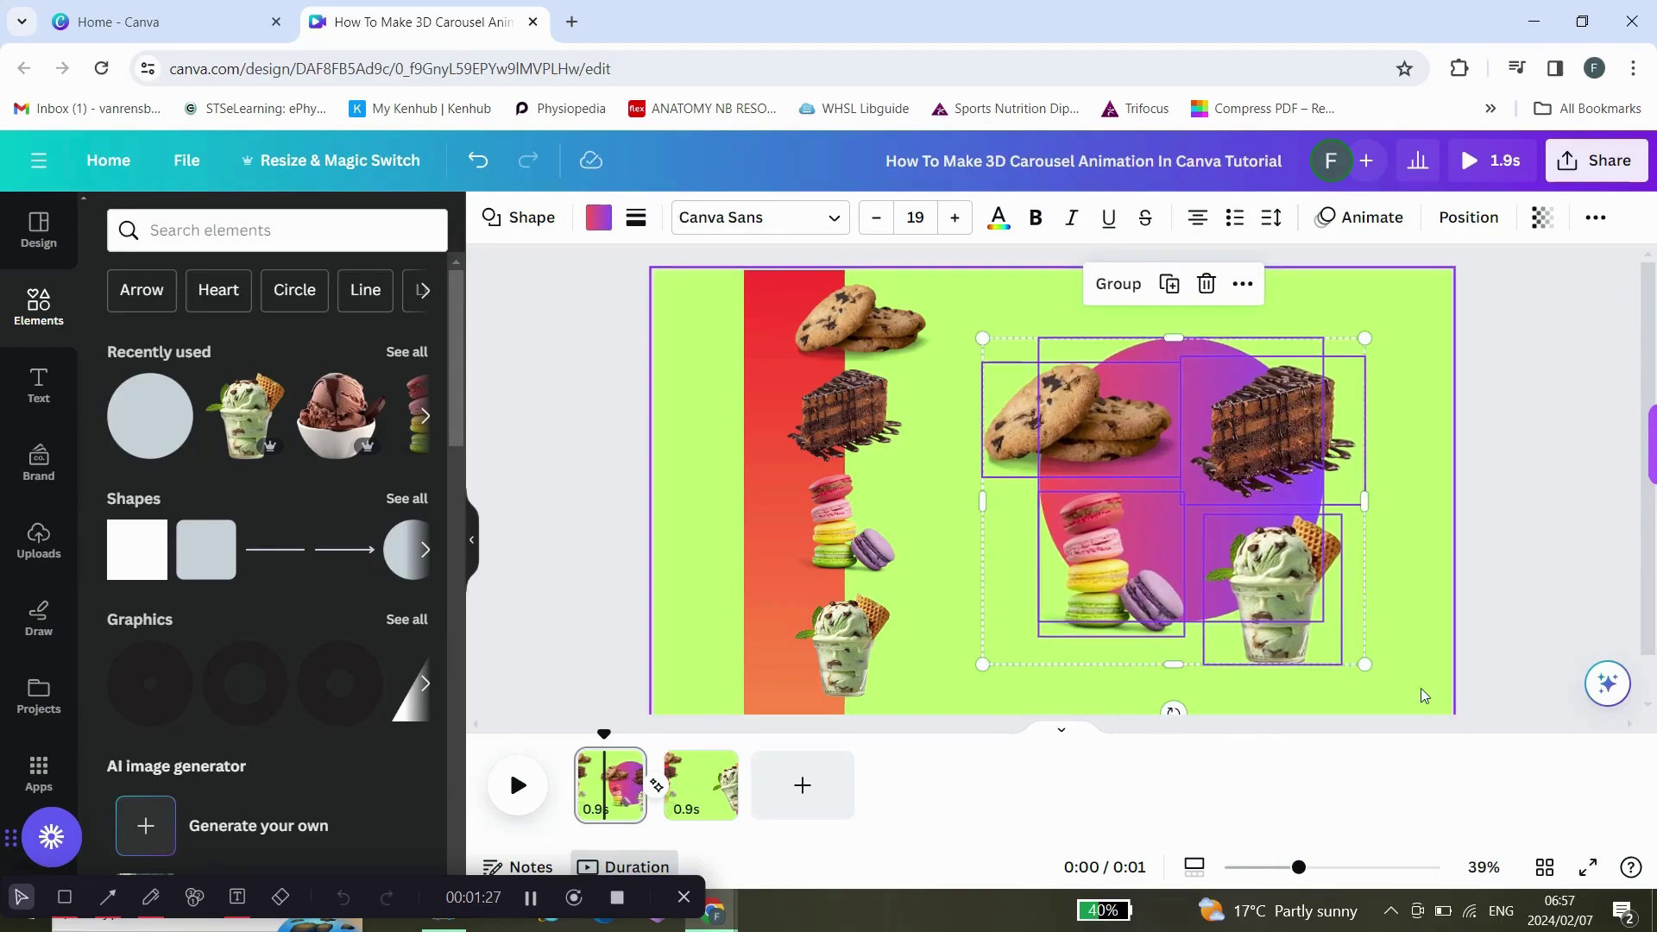
pyautogui.moveTo(1421, 695)
pyautogui.mouseDown()
pyautogui.moveTo(1569, 823)
pyautogui.moveTo(1559, 799)
pyautogui.mouseUp()
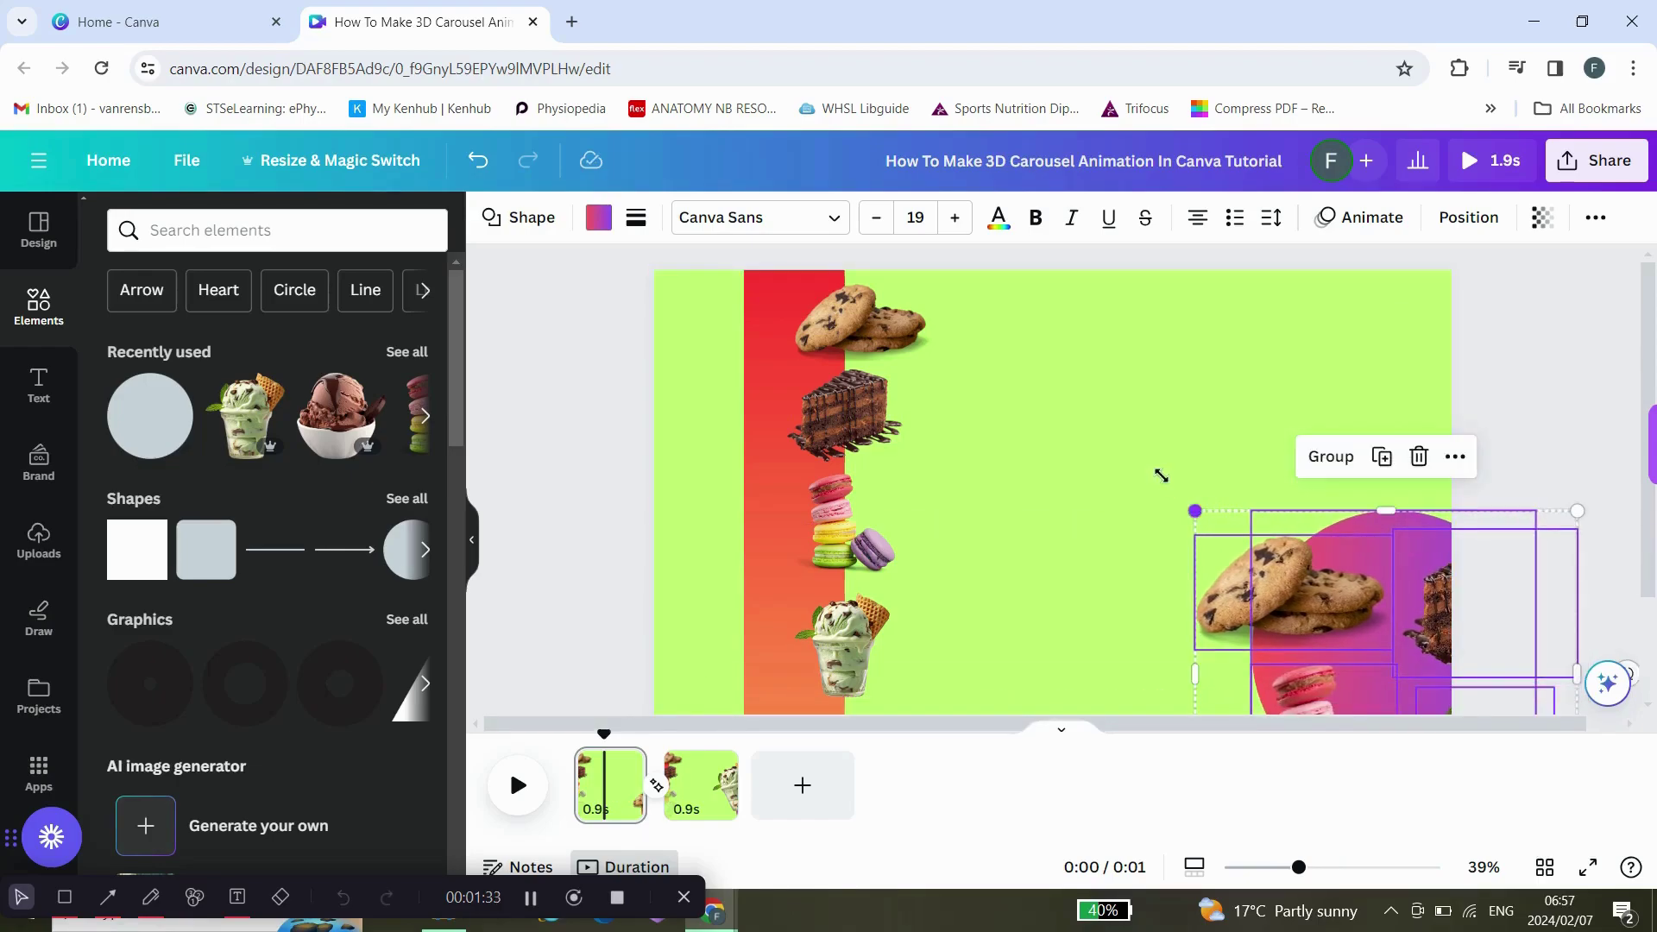
pyautogui.moveTo(1195, 511)
pyautogui.mouseDown()
pyautogui.moveTo(1103, 433)
pyautogui.moveTo(1192, 501)
pyautogui.mouseUp()
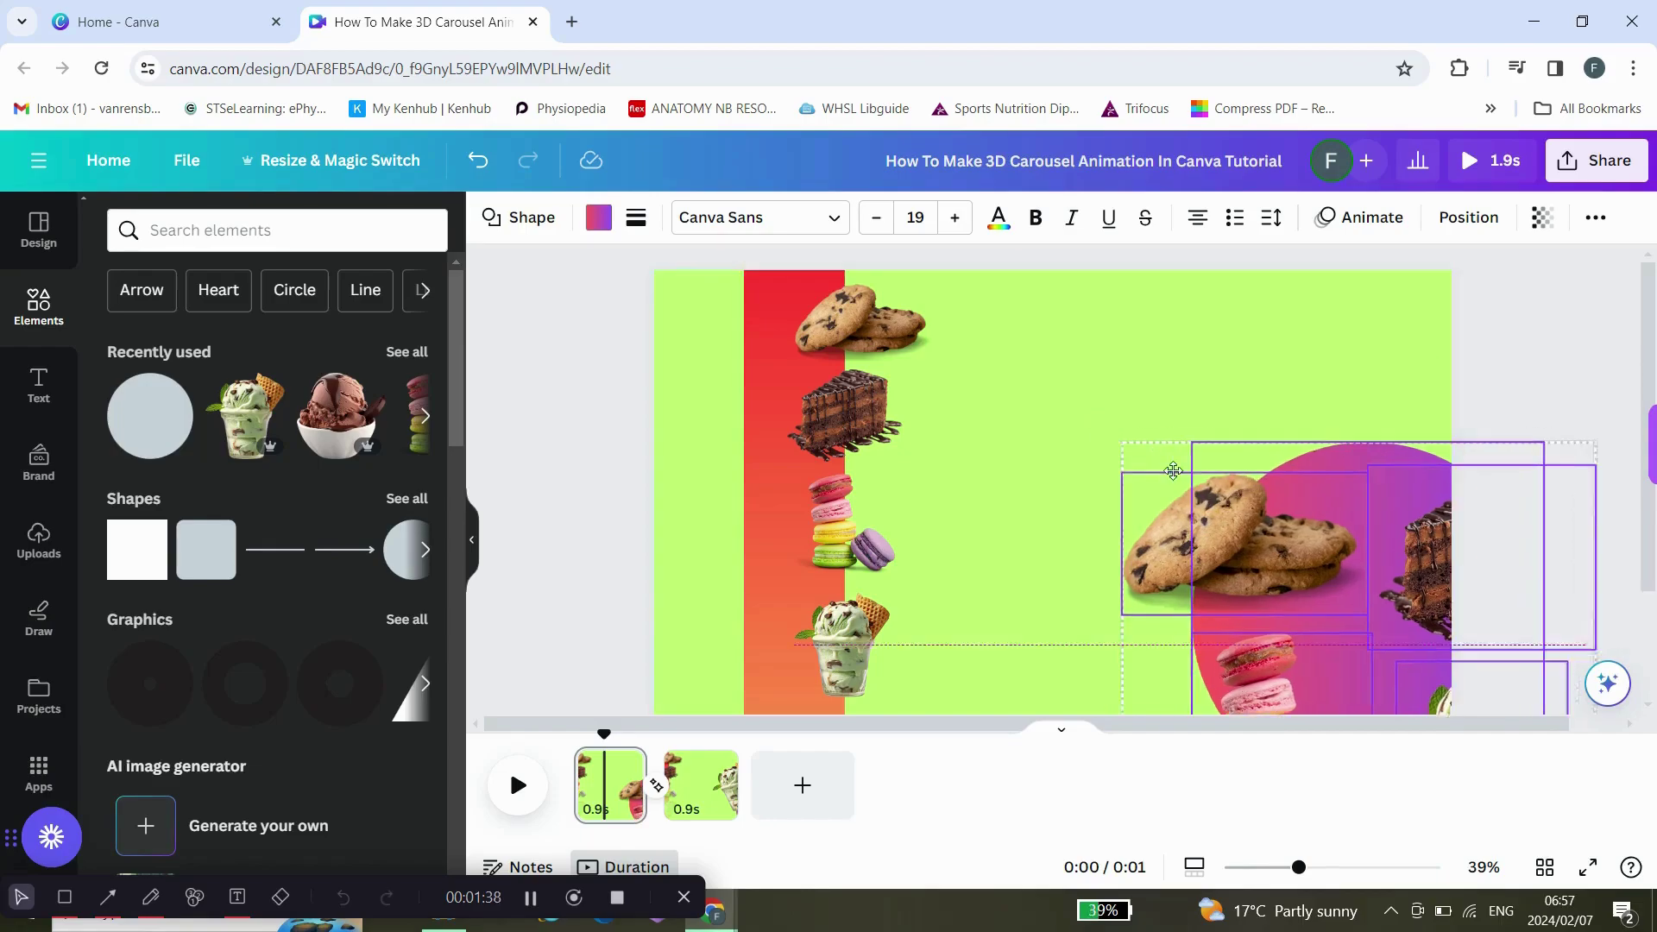
pyautogui.click(1095, 507)
pyautogui.click(1200, 559)
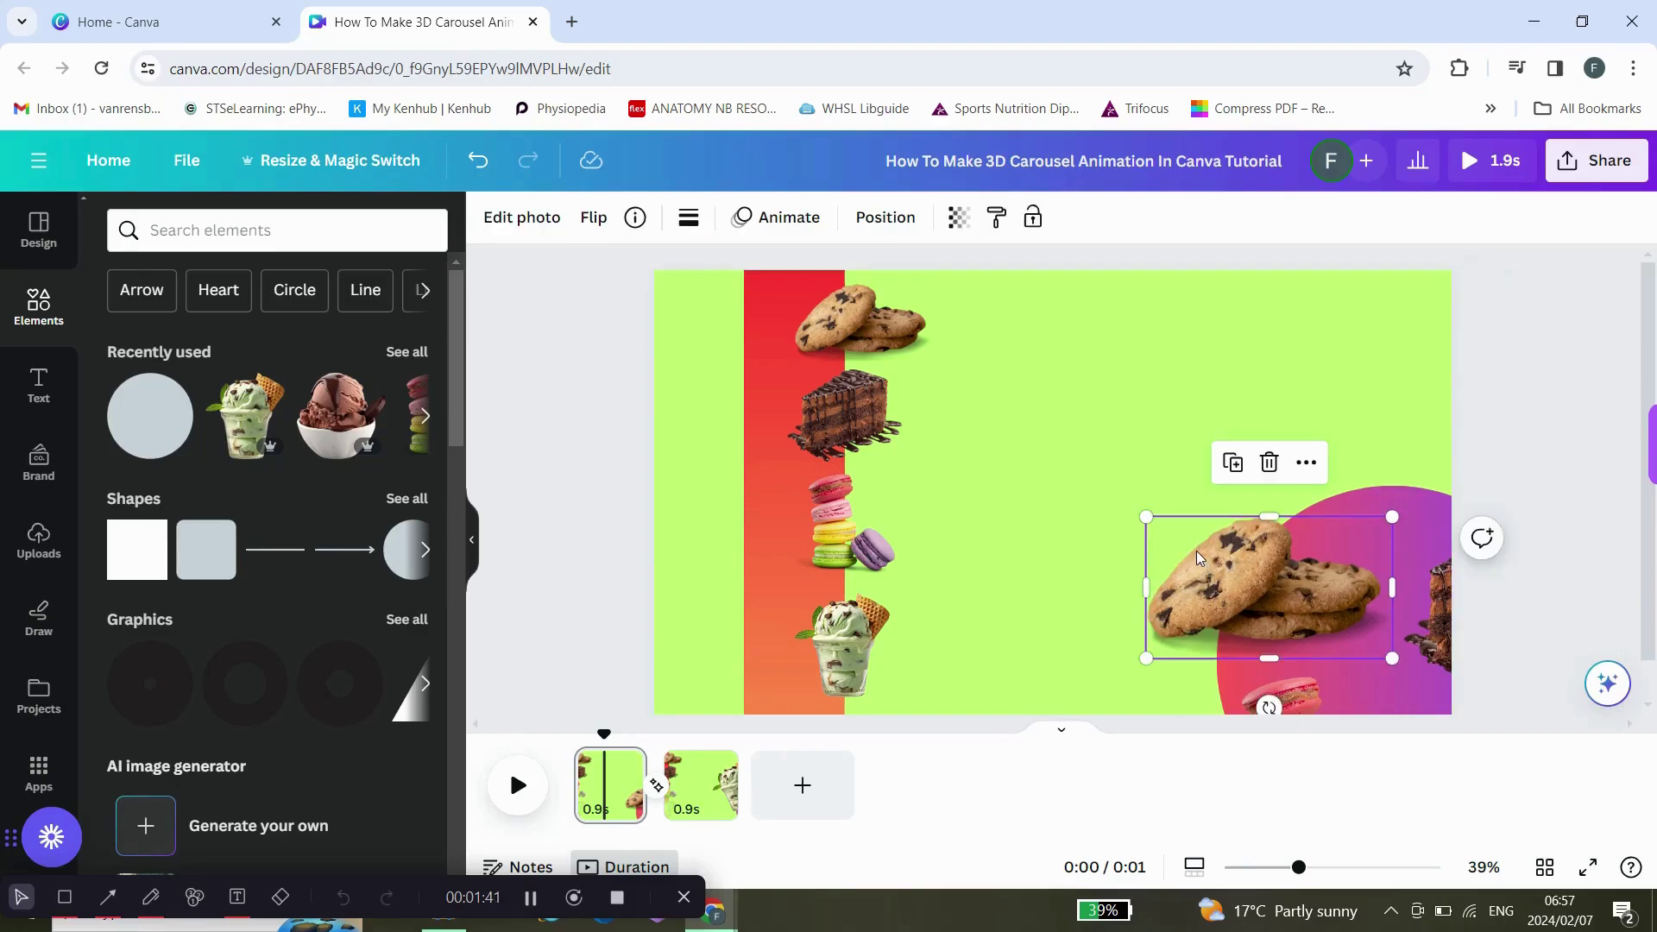
pyautogui.moveTo(1145, 517); pyautogui.dragTo(1049, 425)
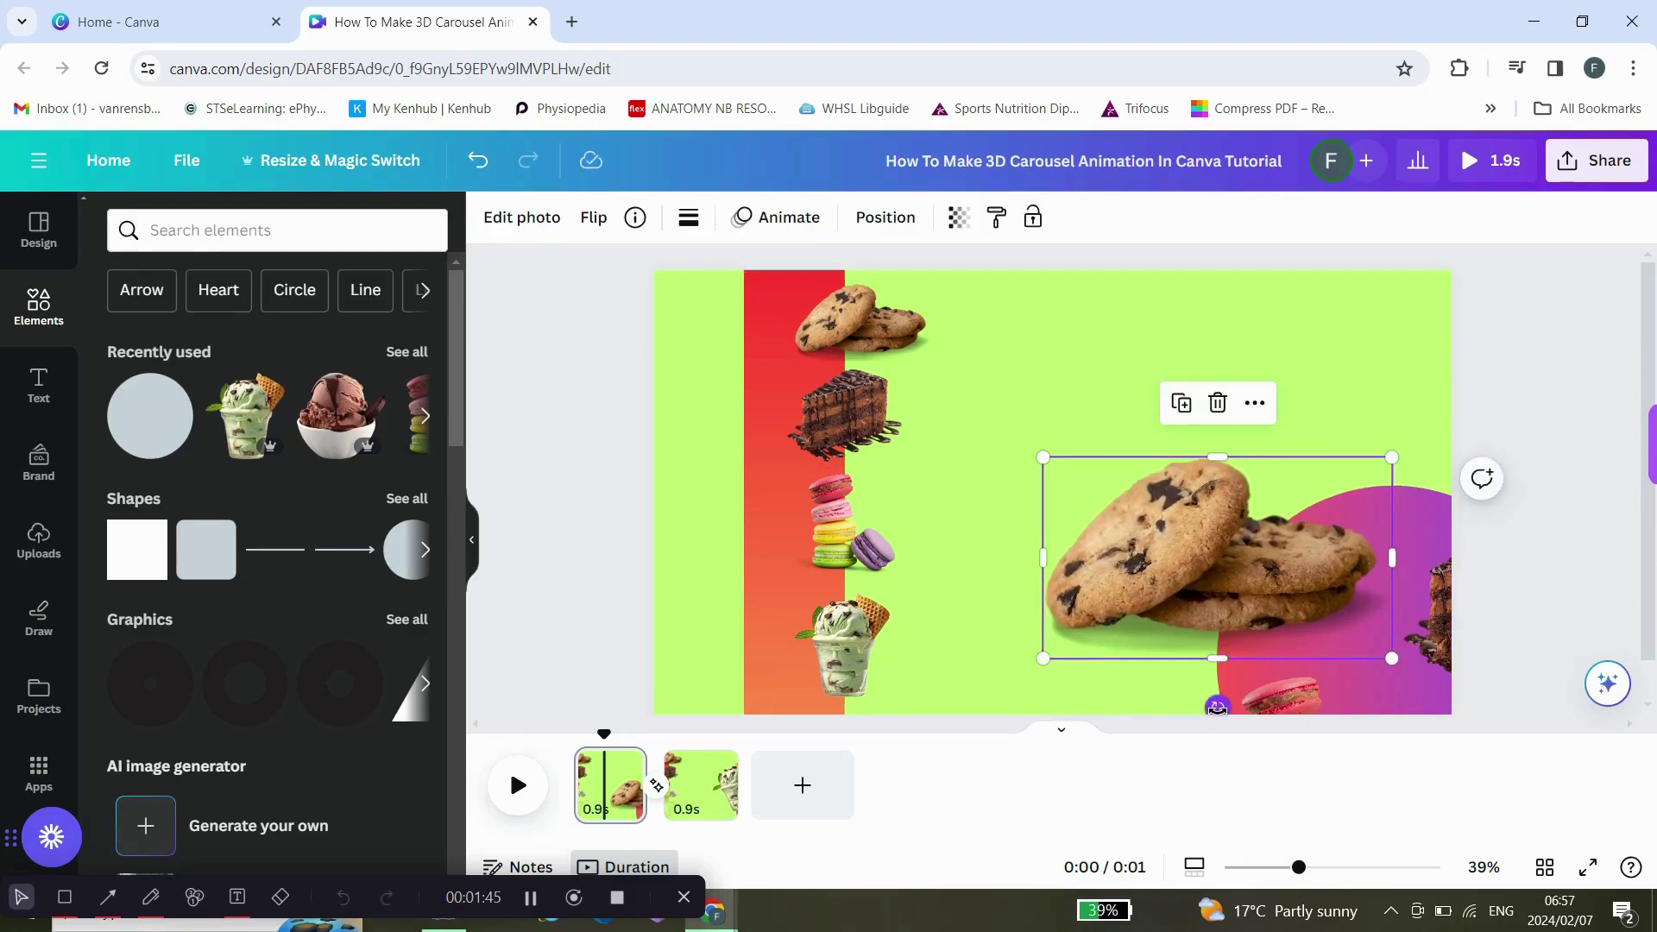
pyautogui.moveTo(1214, 706); pyautogui.dragTo(1183, 696)
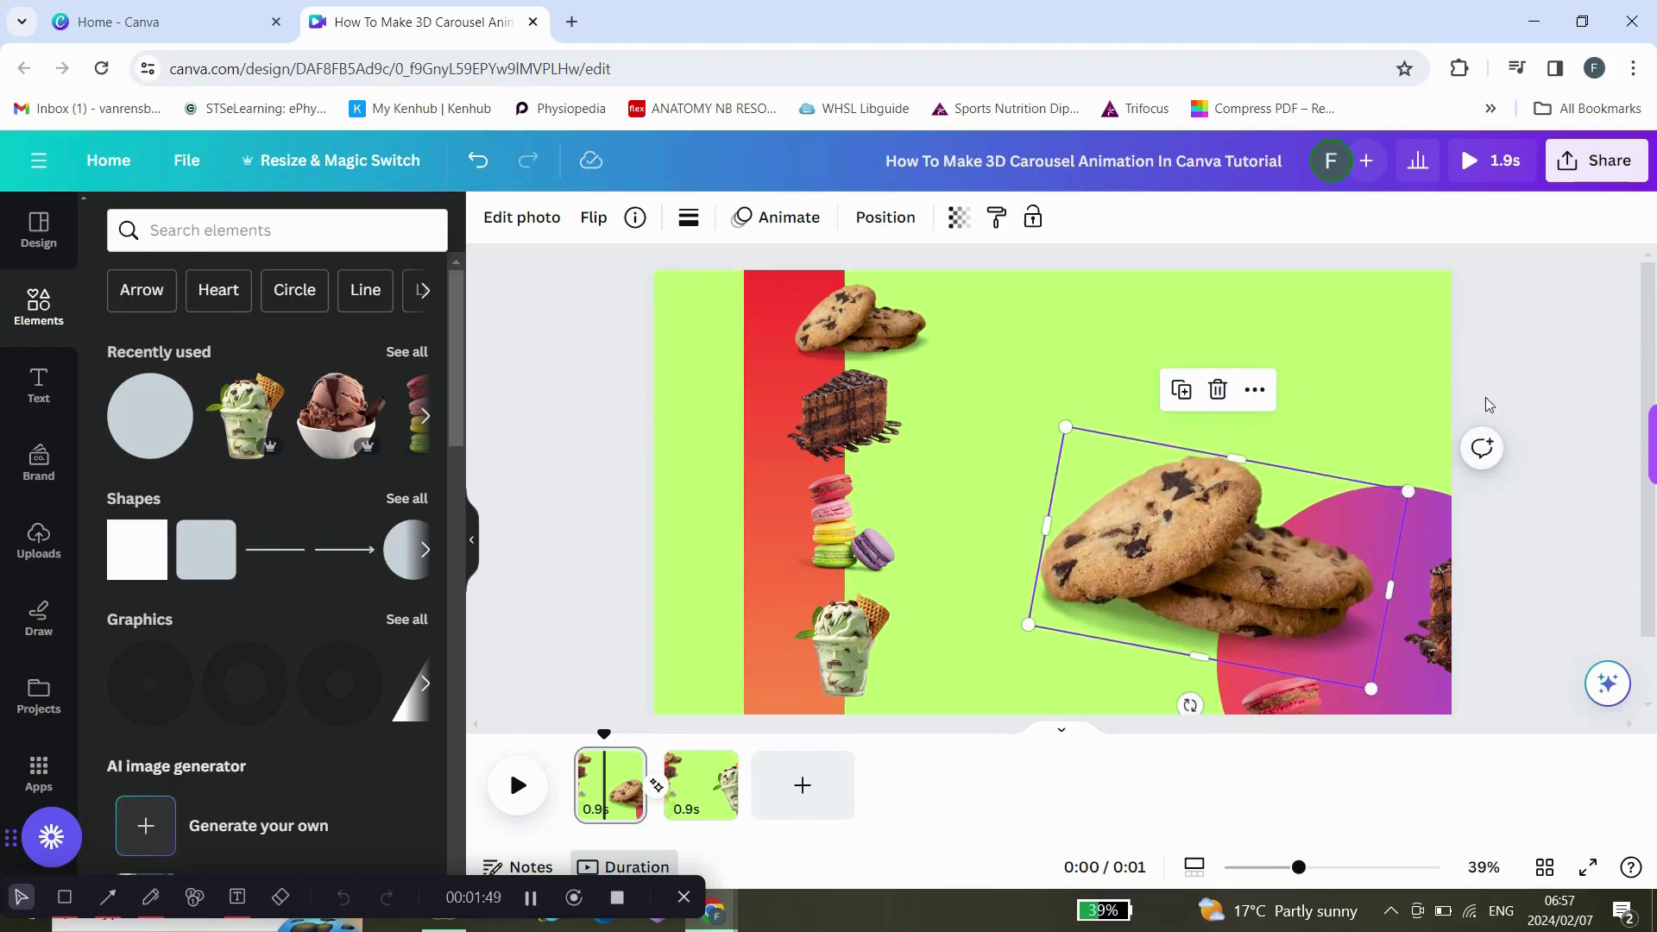
pyautogui.click(1353, 291)
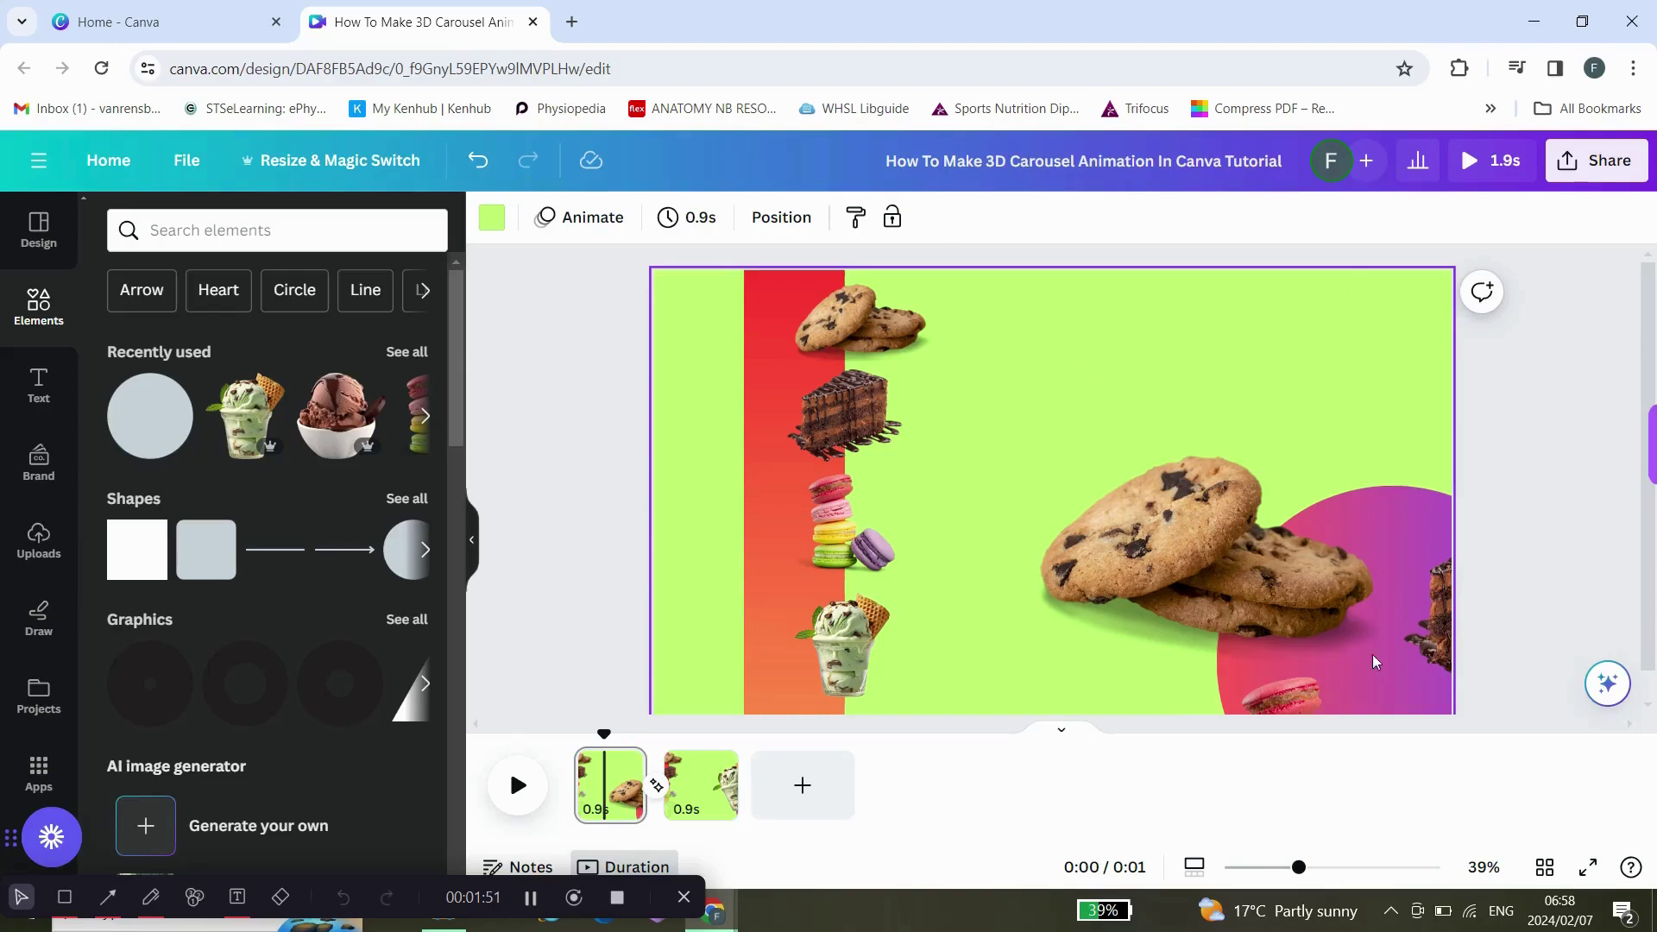
pyautogui.moveTo(1600, 709); pyautogui.dragTo(1472, 350)
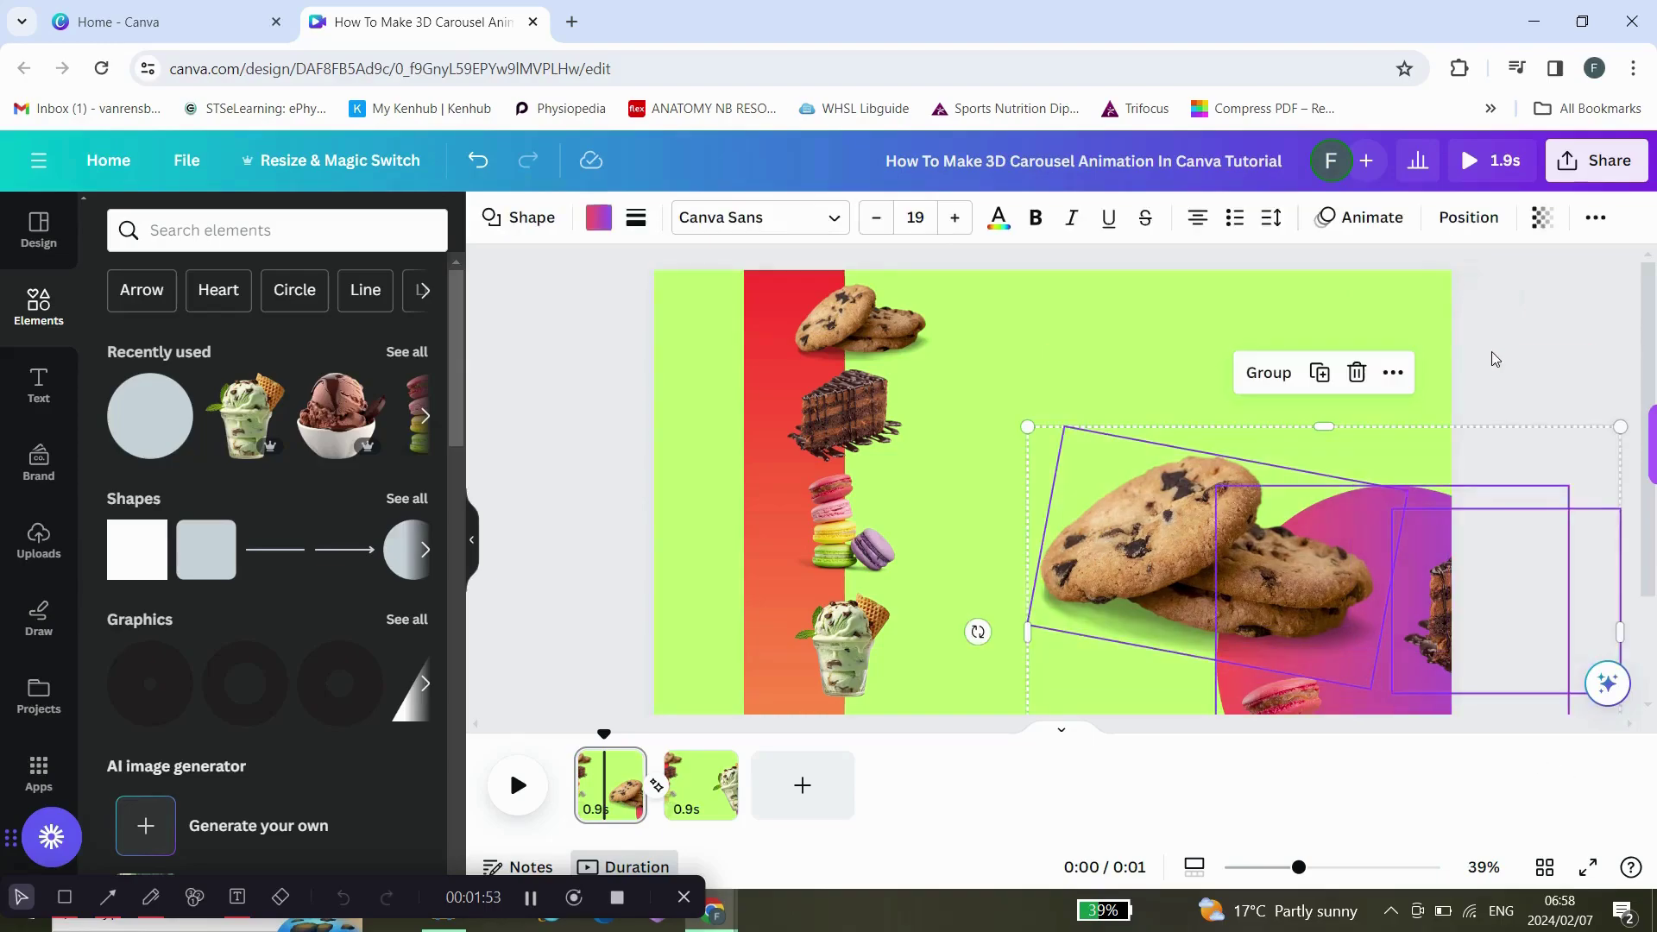
pyautogui.click(1491, 353)
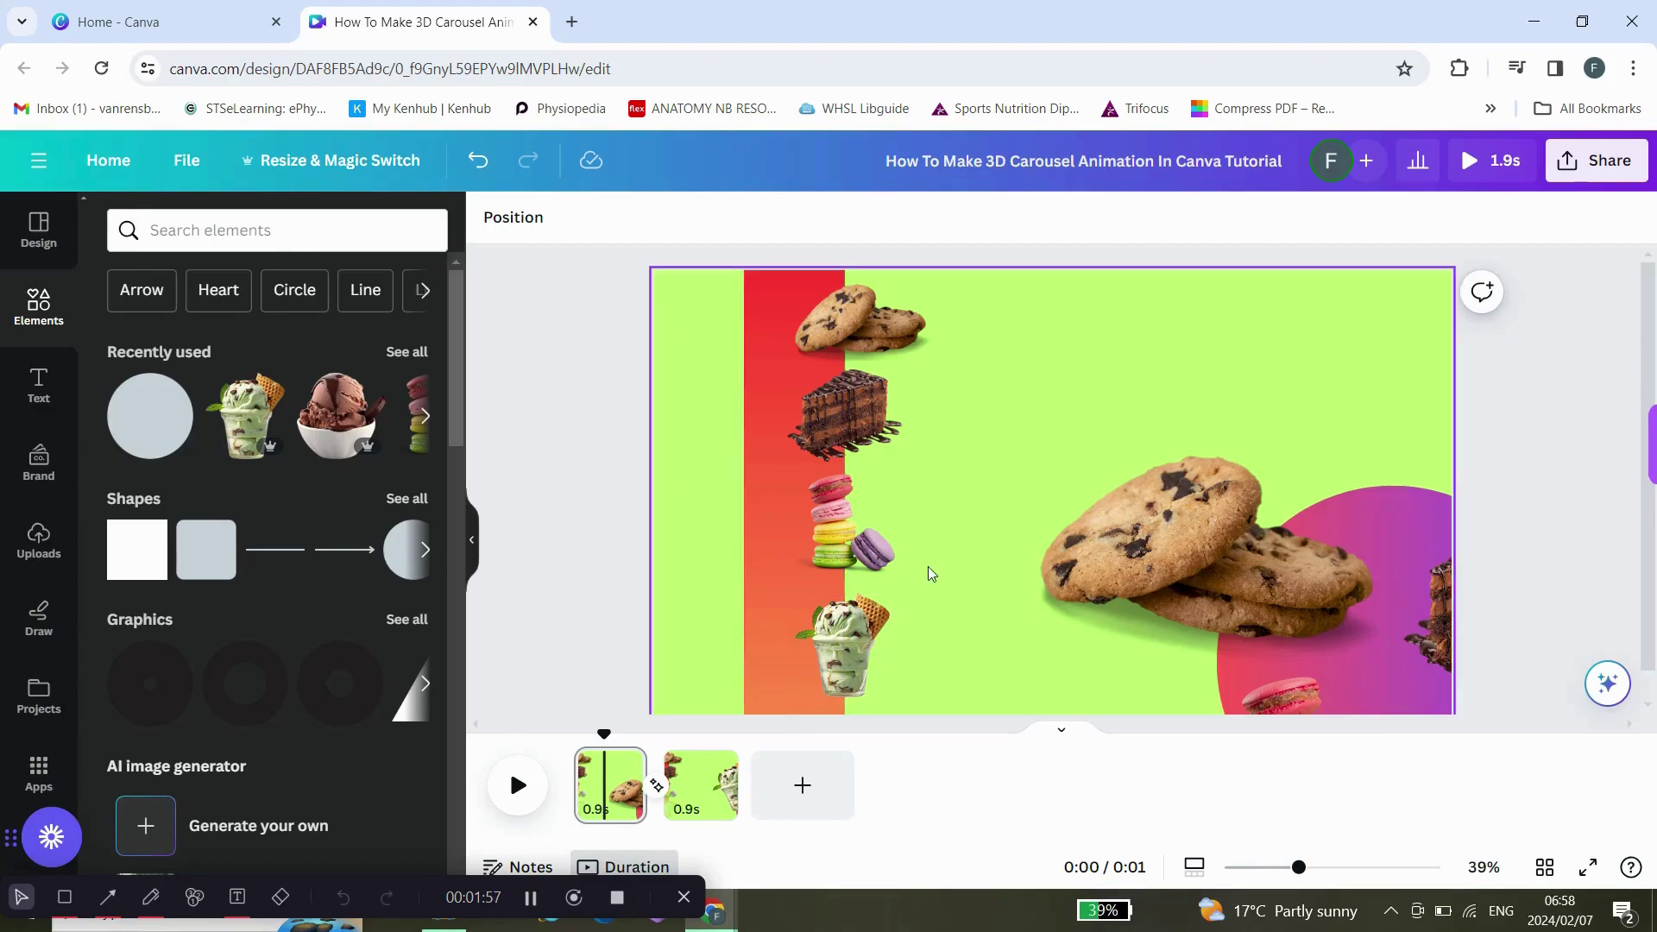
# Duplicate page 1 and give the new page a mint background
pyautogui.rightClick(626, 773)
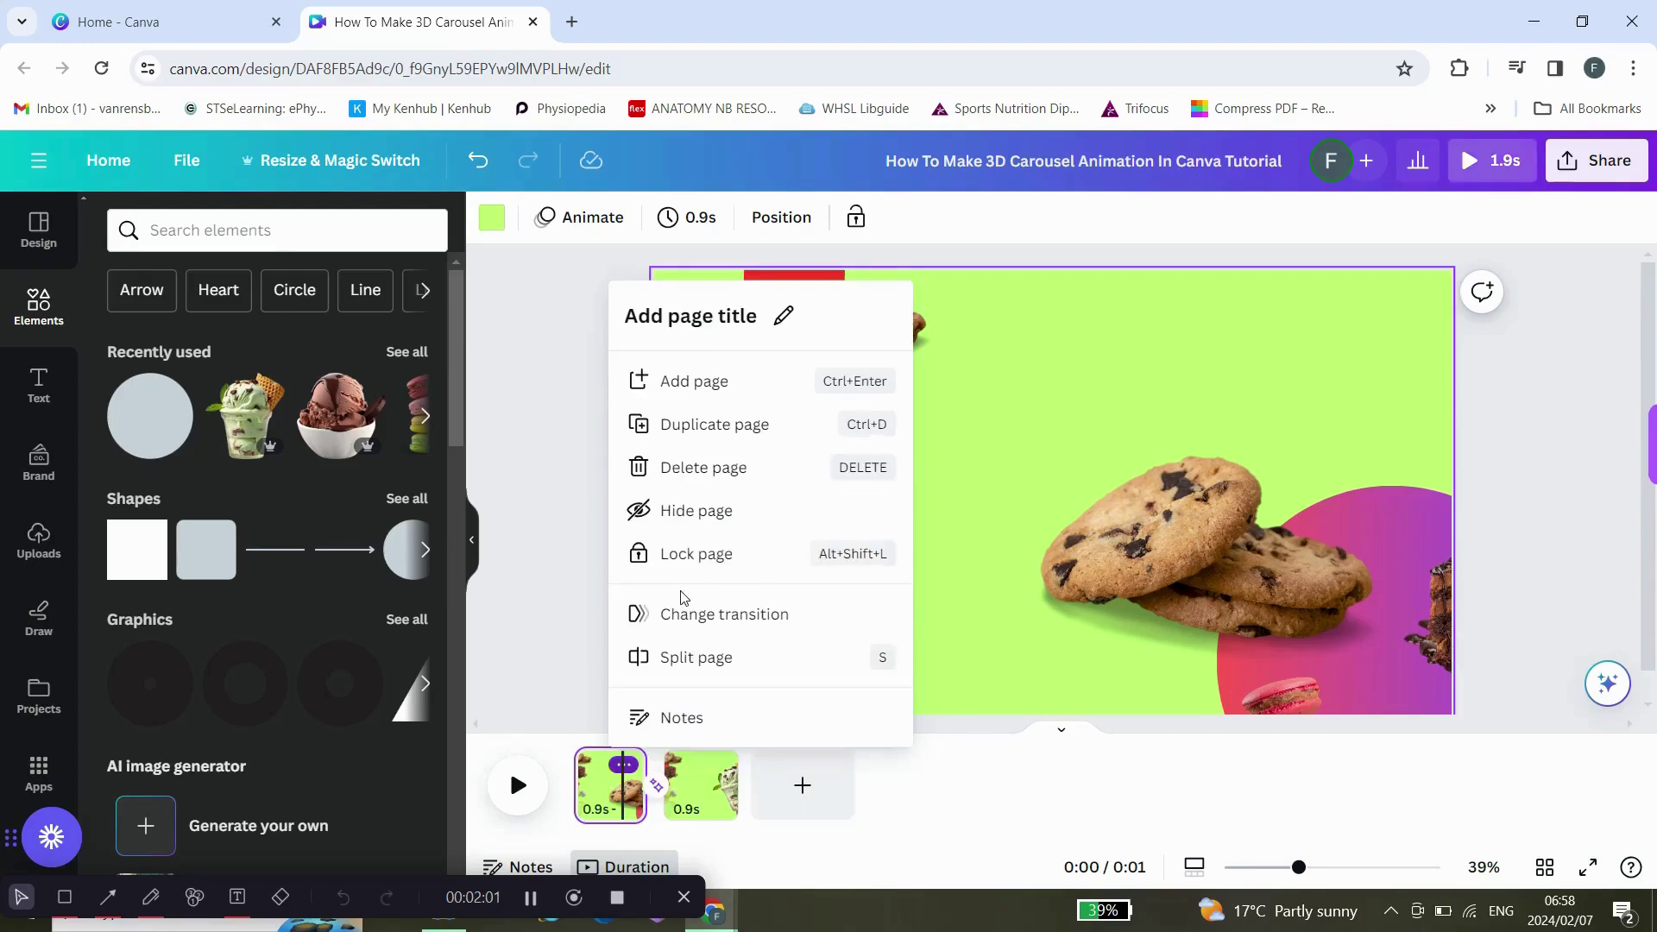
pyautogui.click(721, 427)
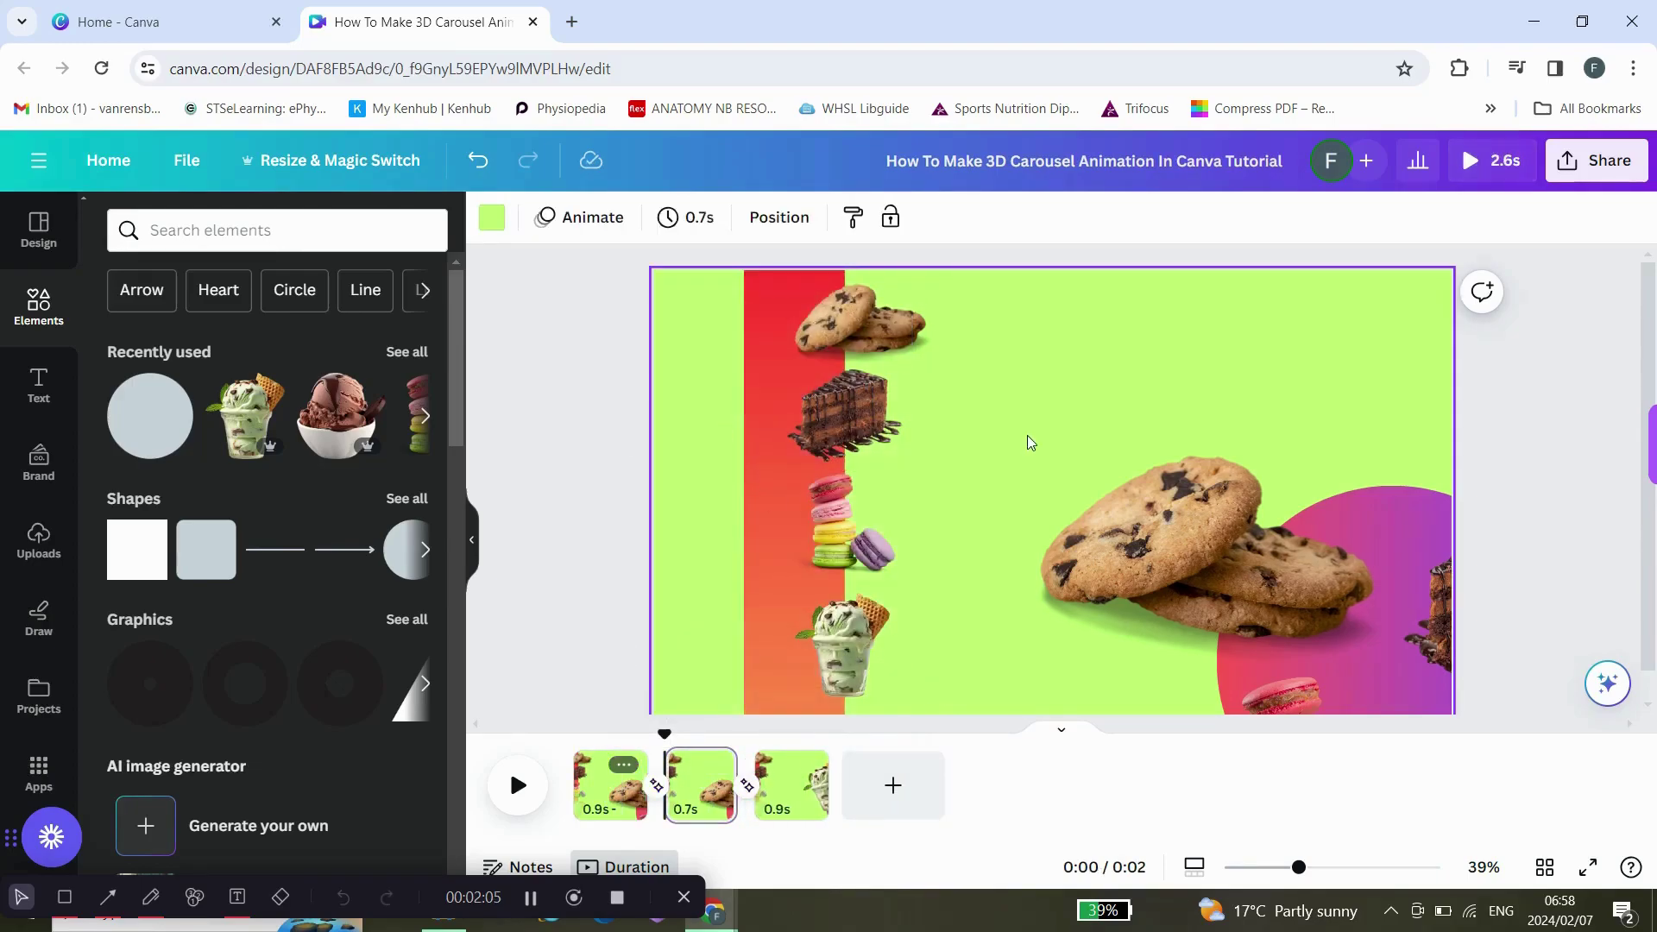
pyautogui.click(503, 220)
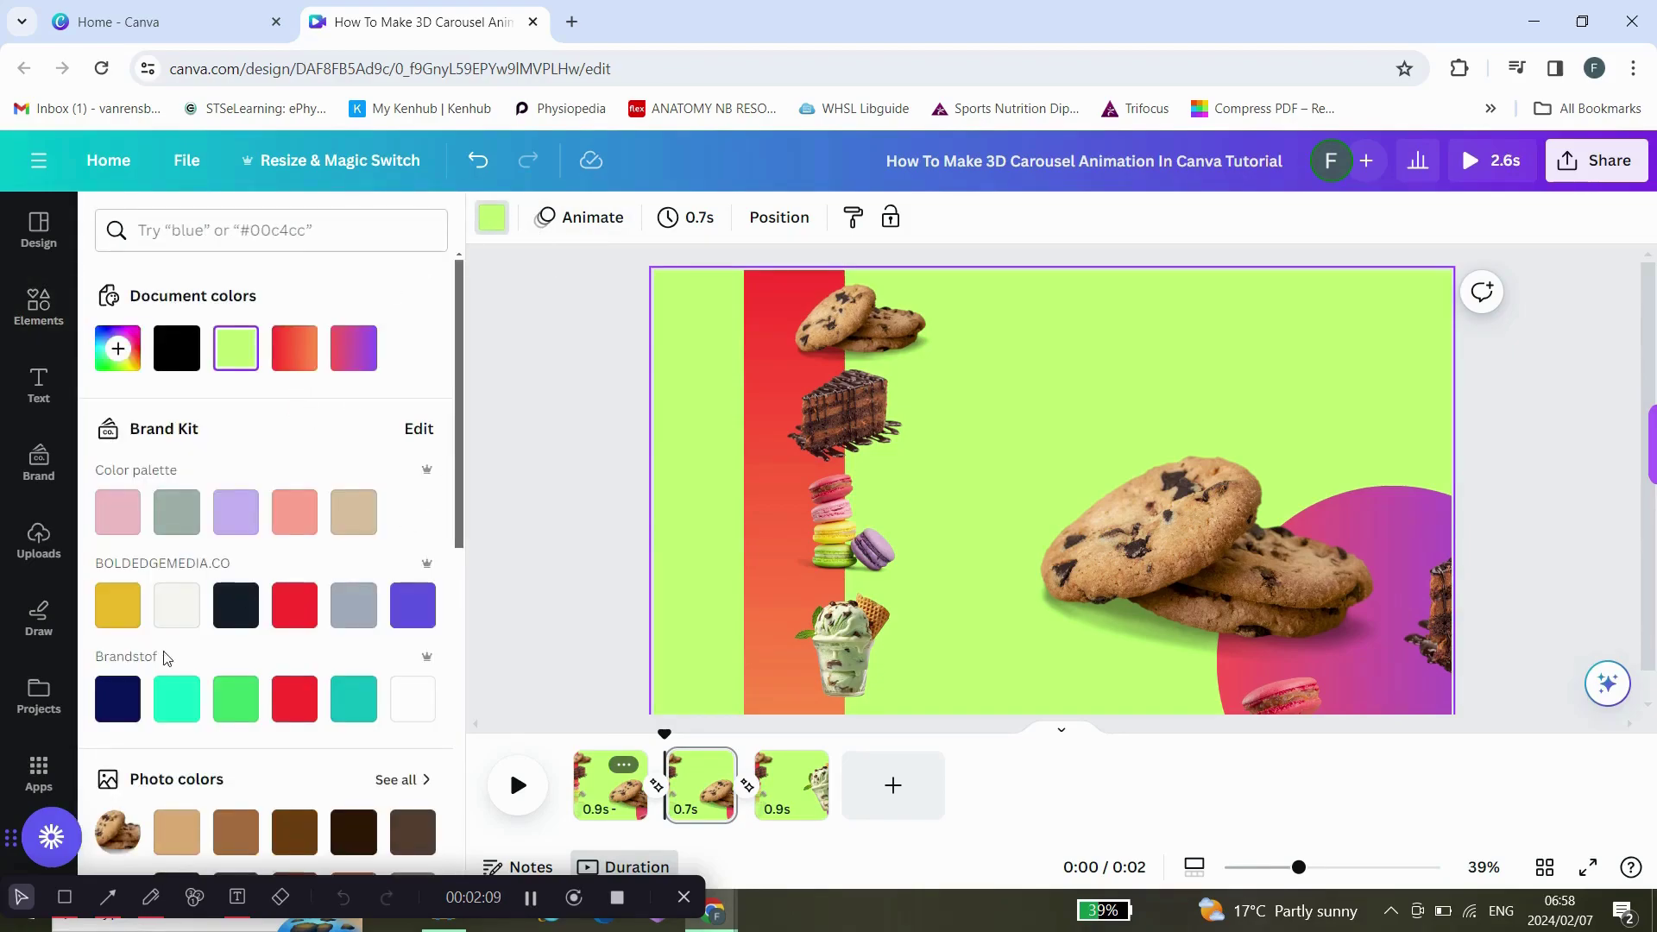
pyautogui.click(178, 707)
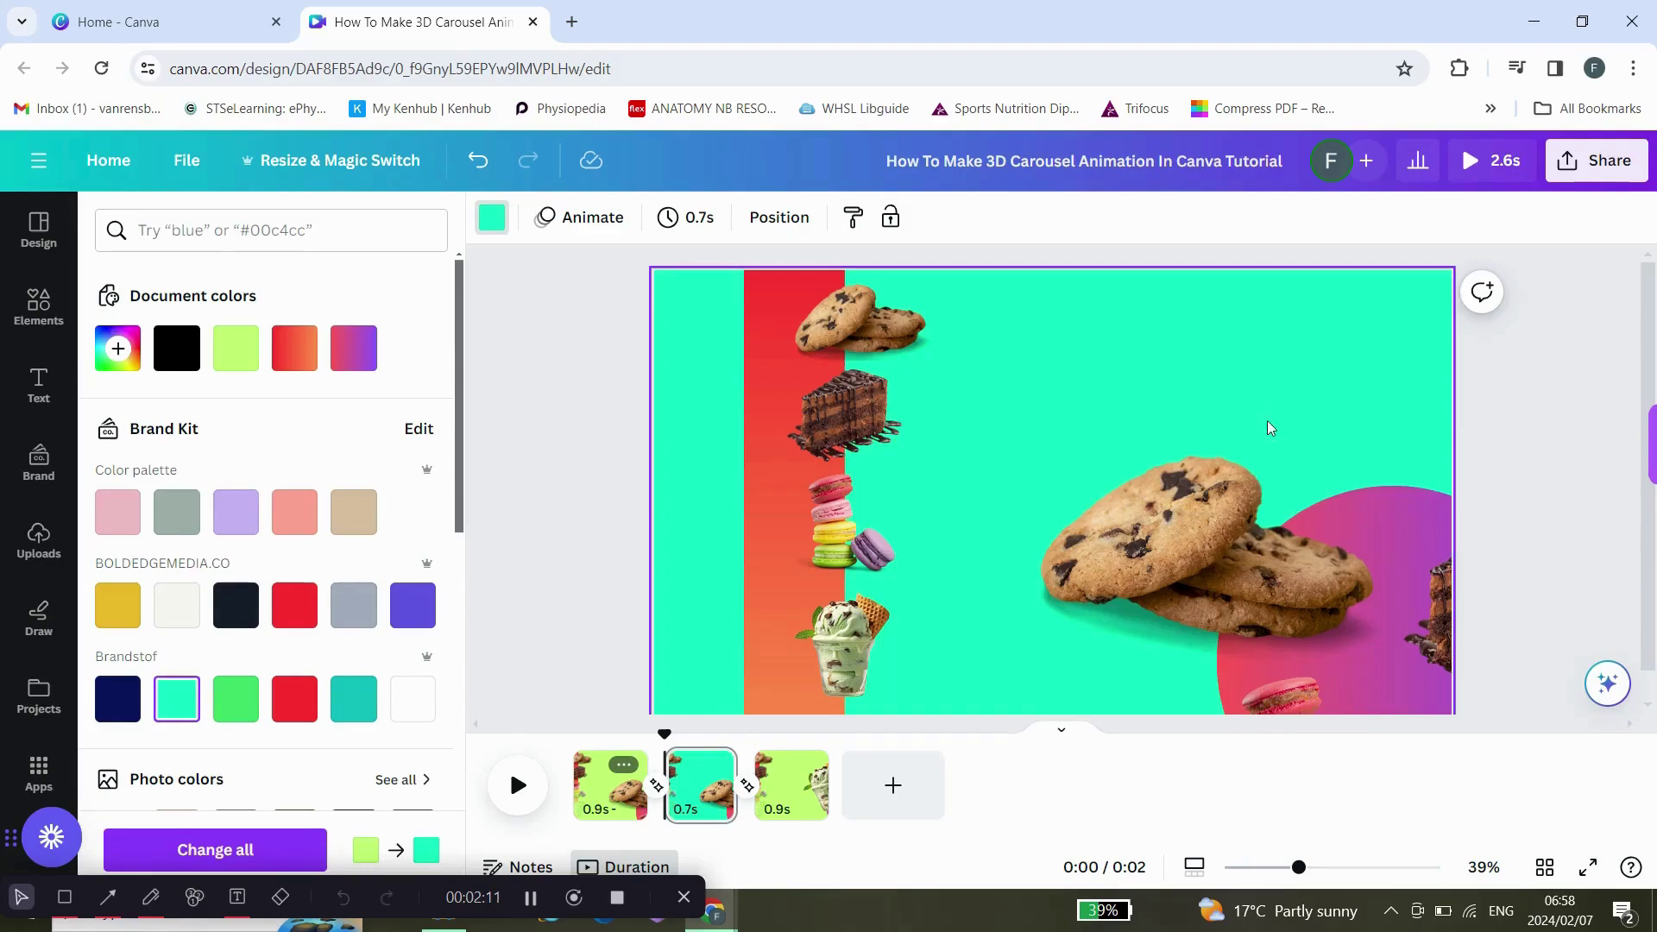
# Rotate the circle-and-dessert group so the macarons lead, shifting it up and right
pyautogui.moveTo(1093, 356); pyautogui.dragTo(1479, 813)
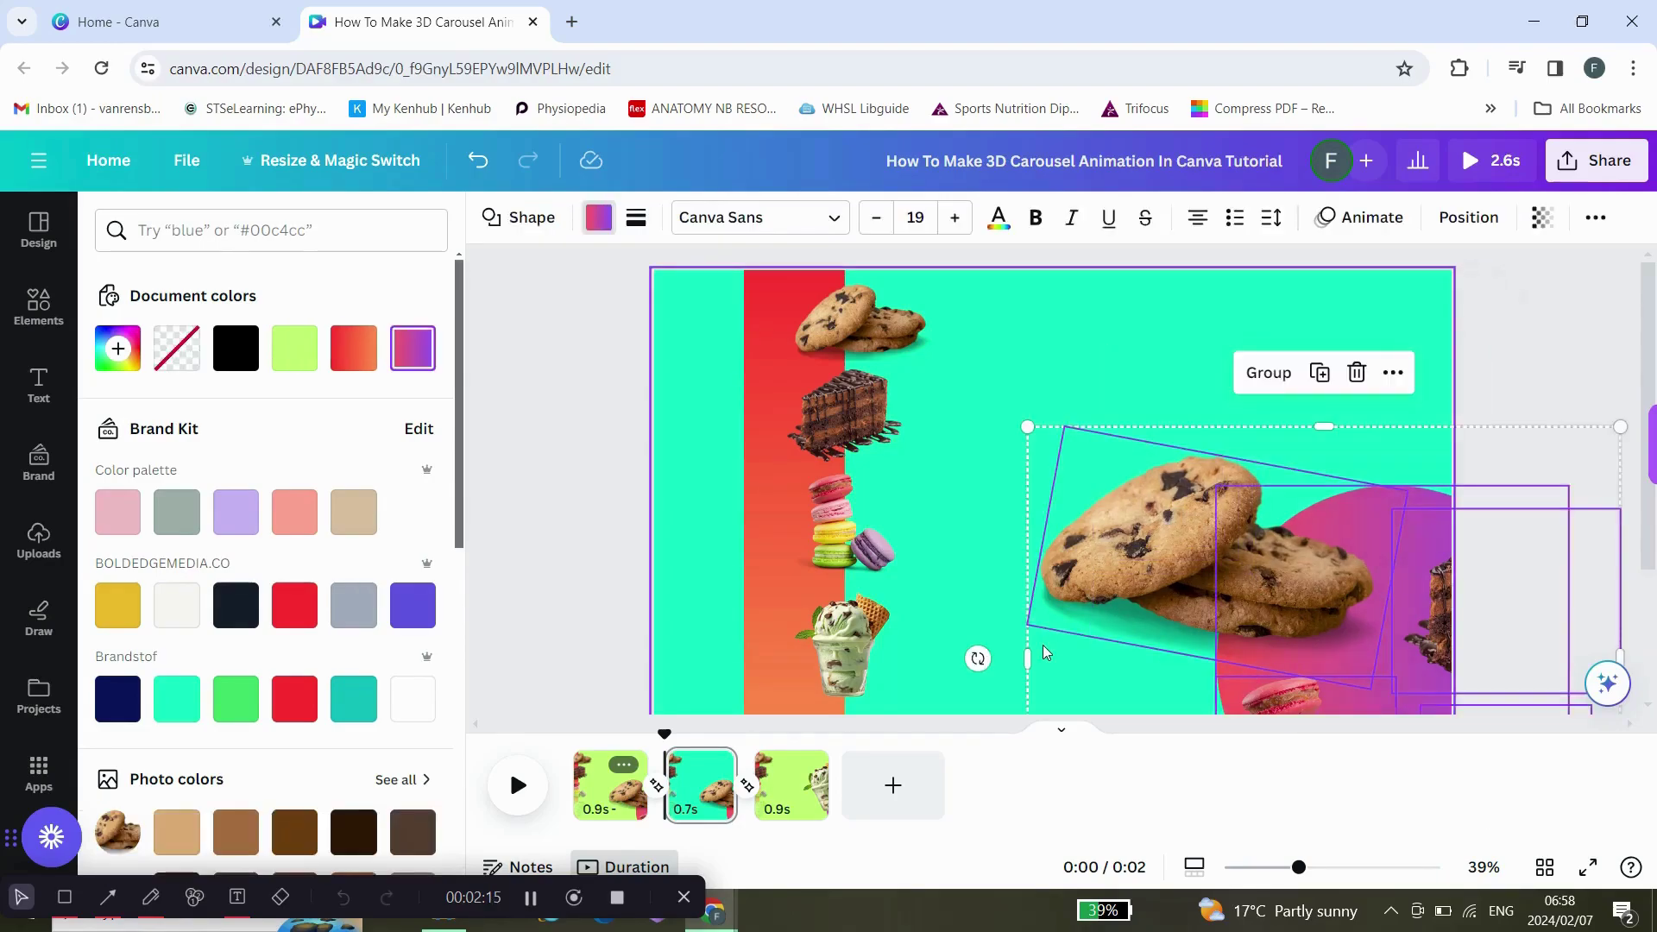
pyautogui.moveTo(981, 587); pyautogui.dragTo(1425, 468)
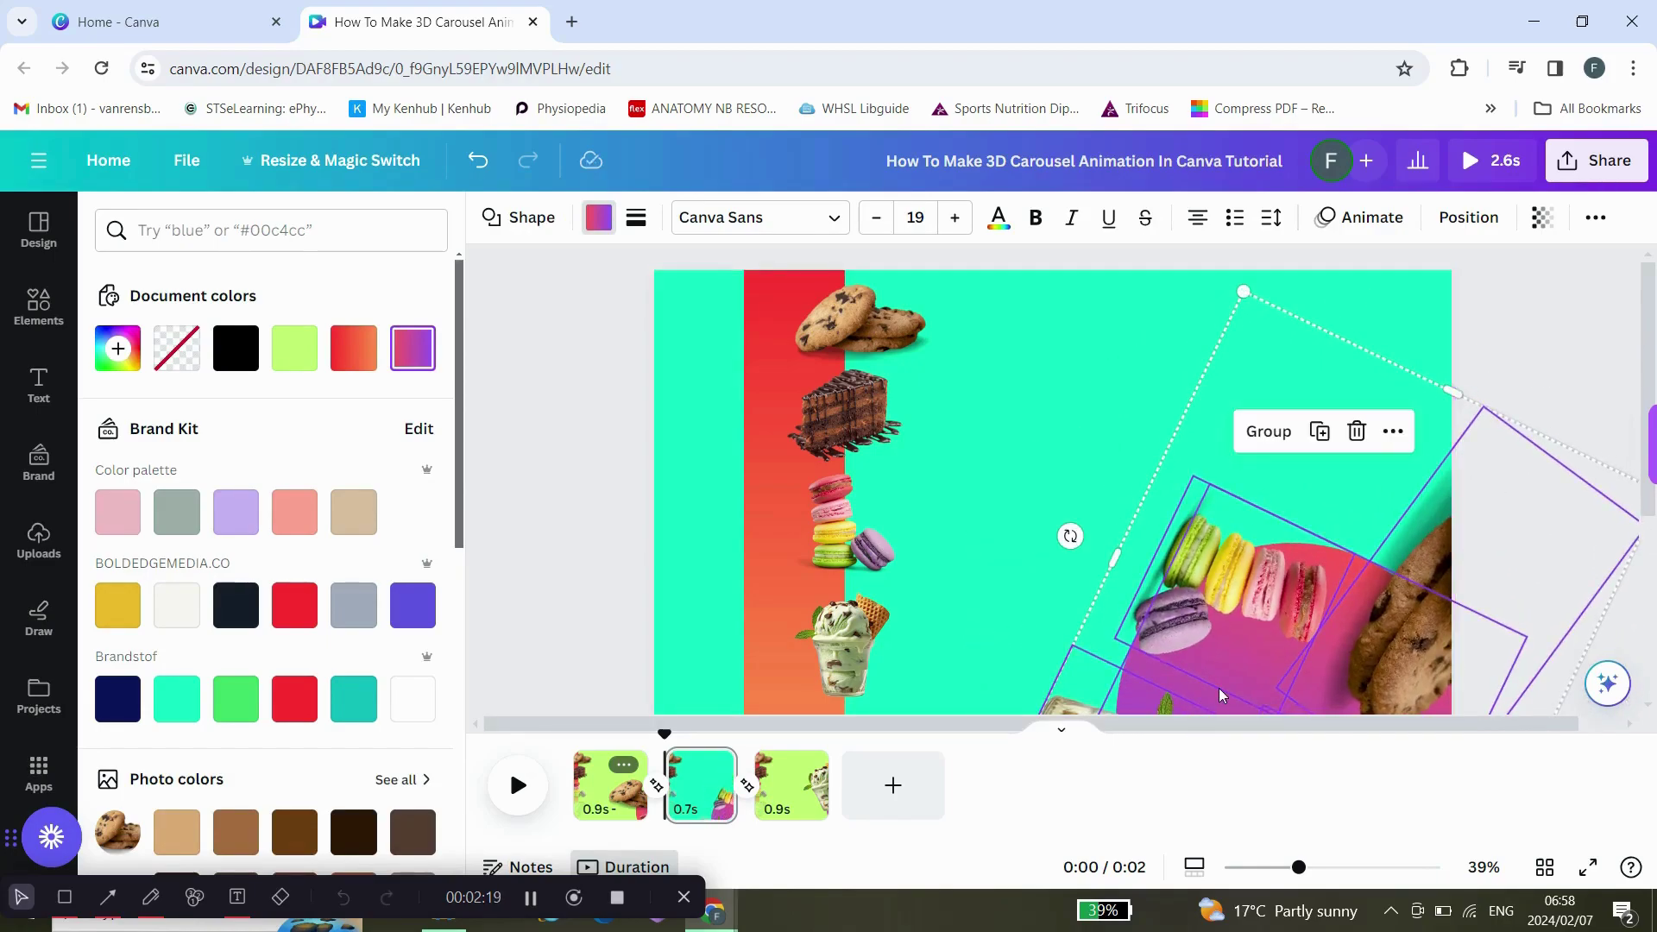
pyautogui.moveTo(1223, 685); pyautogui.dragTo(1290, 637)
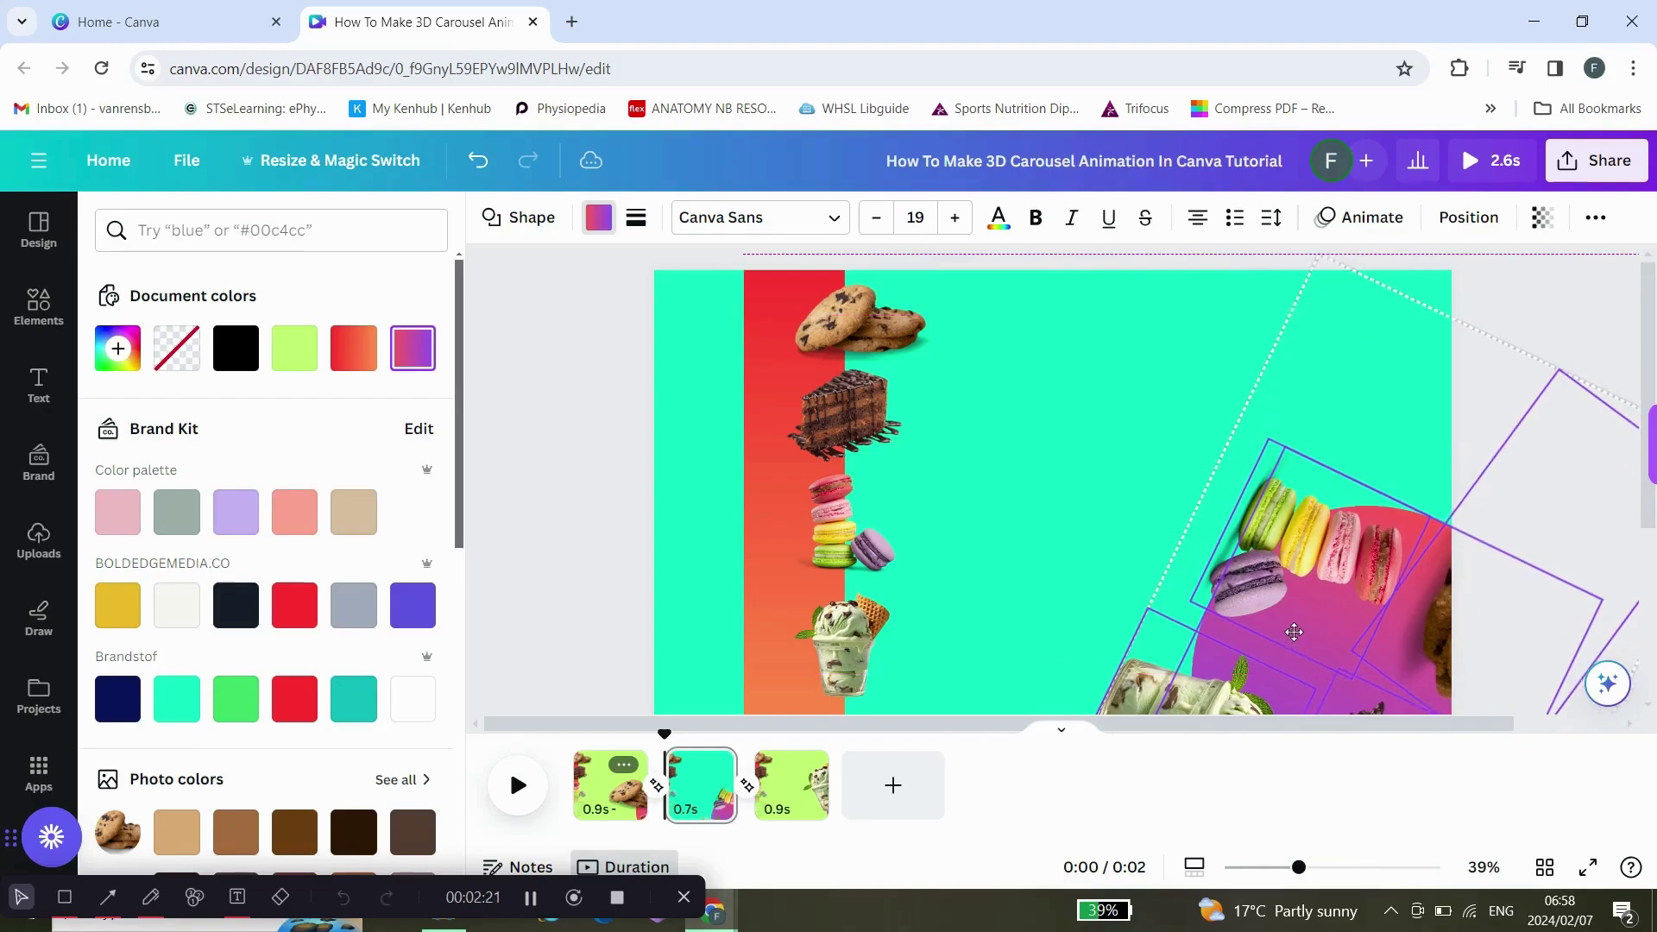
pyautogui.click(1125, 465)
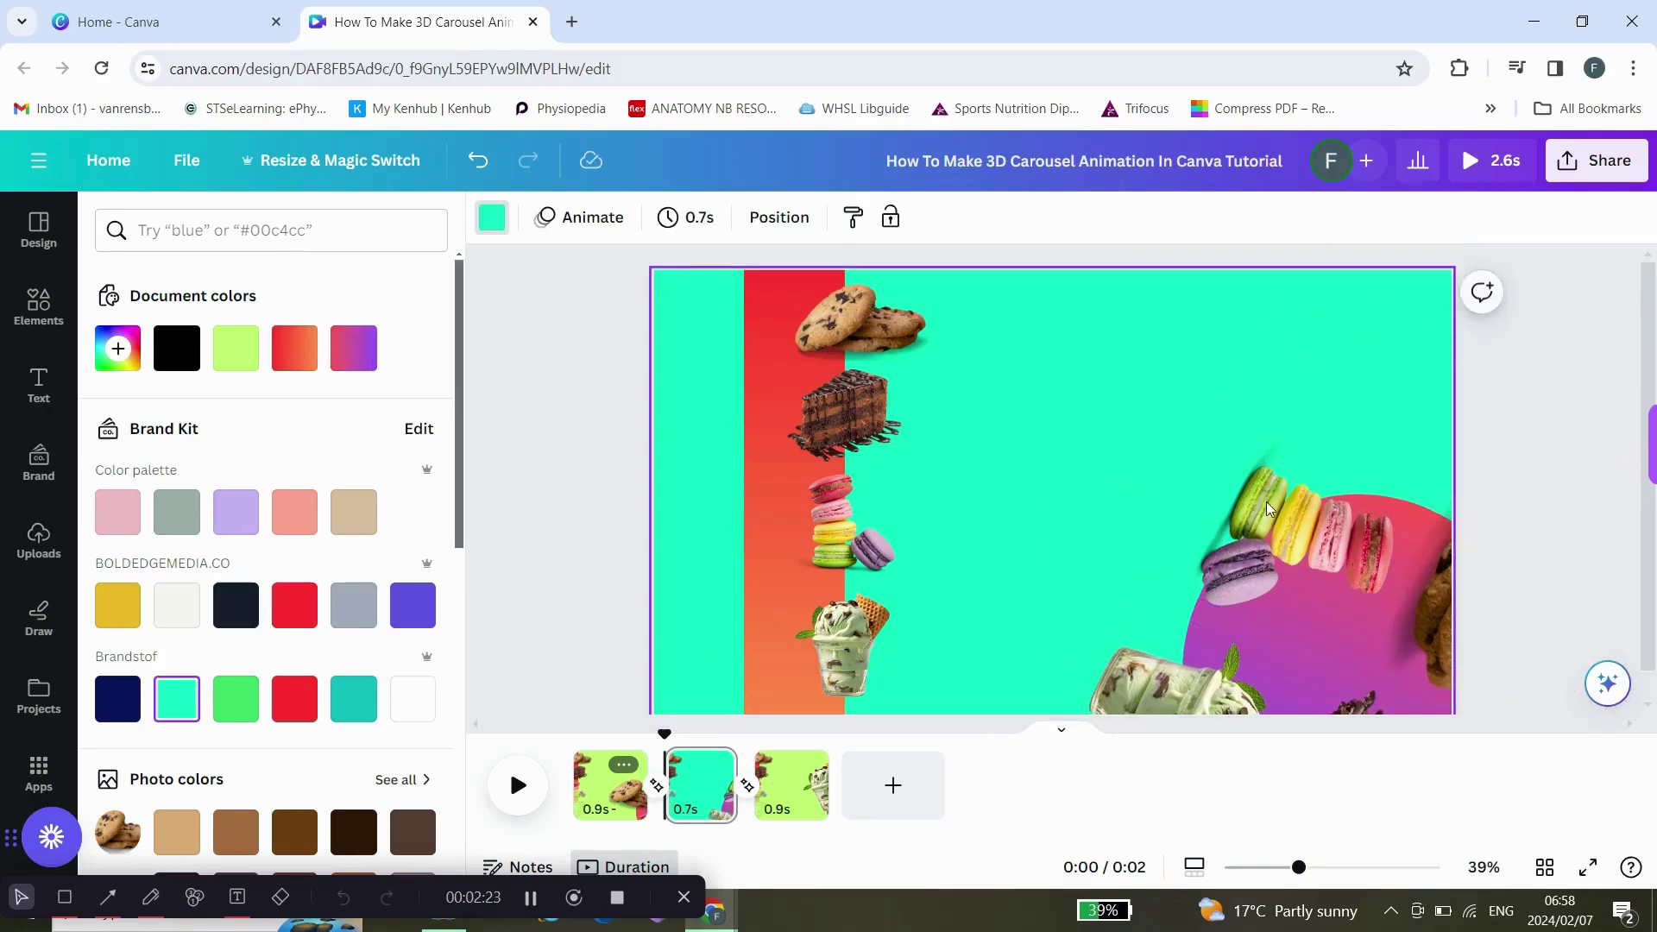
# Rotate the macaron photo inside its crop frame and confirm the crop
pyautogui.doubleClick(1230, 480)
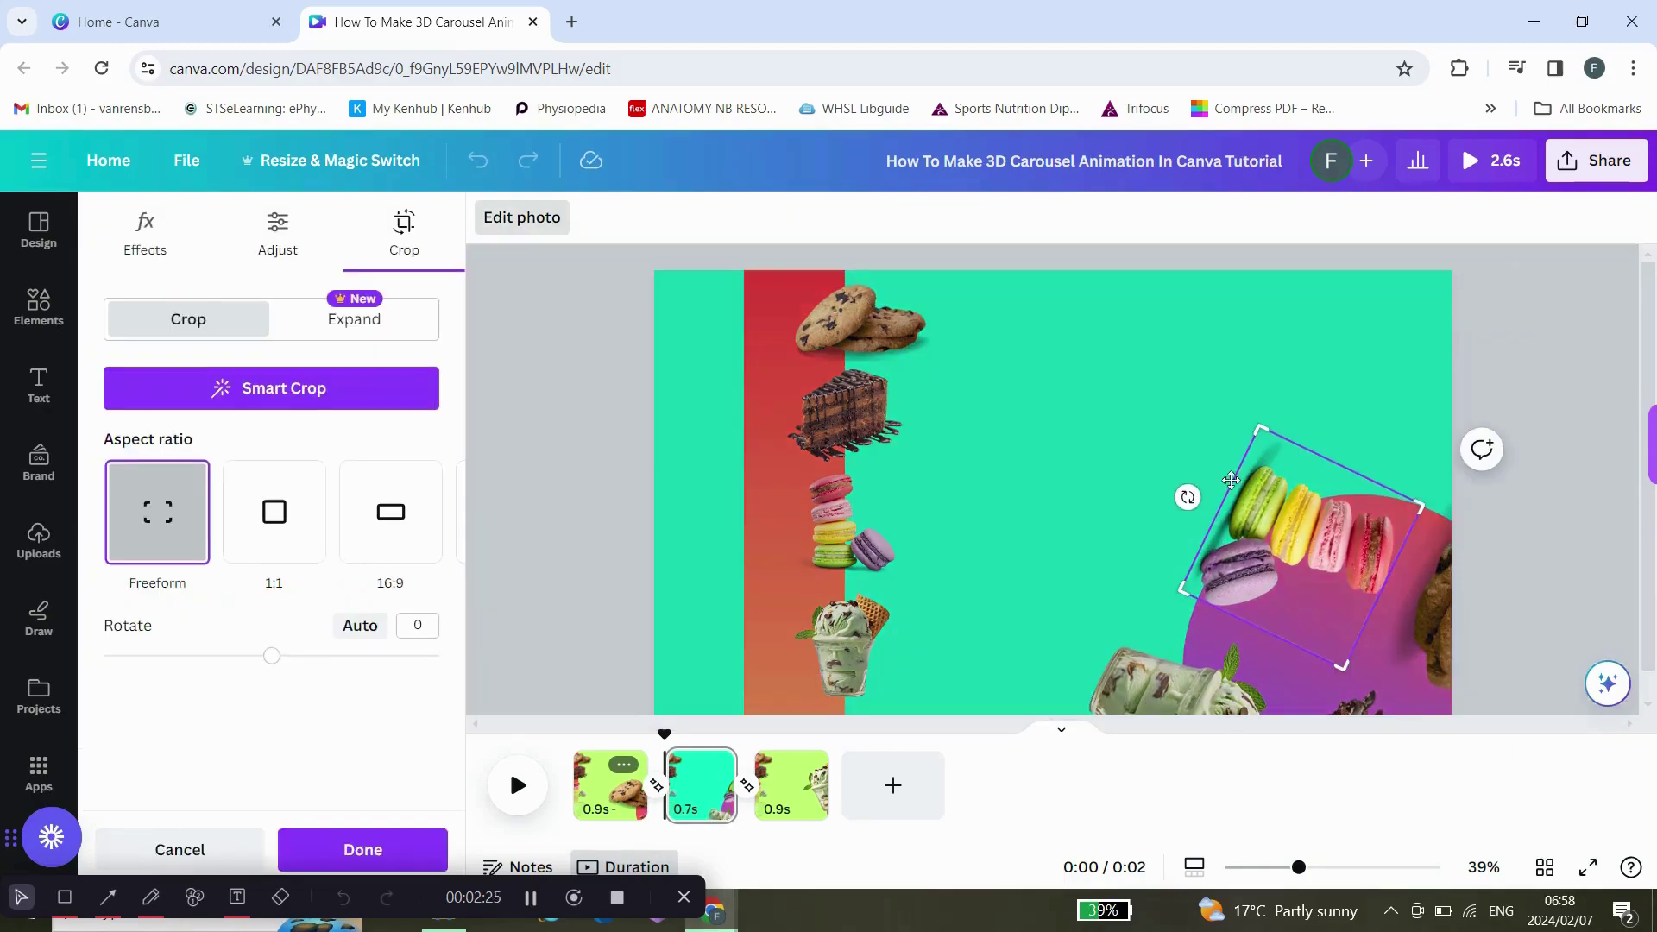
pyautogui.moveTo(1187, 497); pyautogui.dragTo(1365, 597)
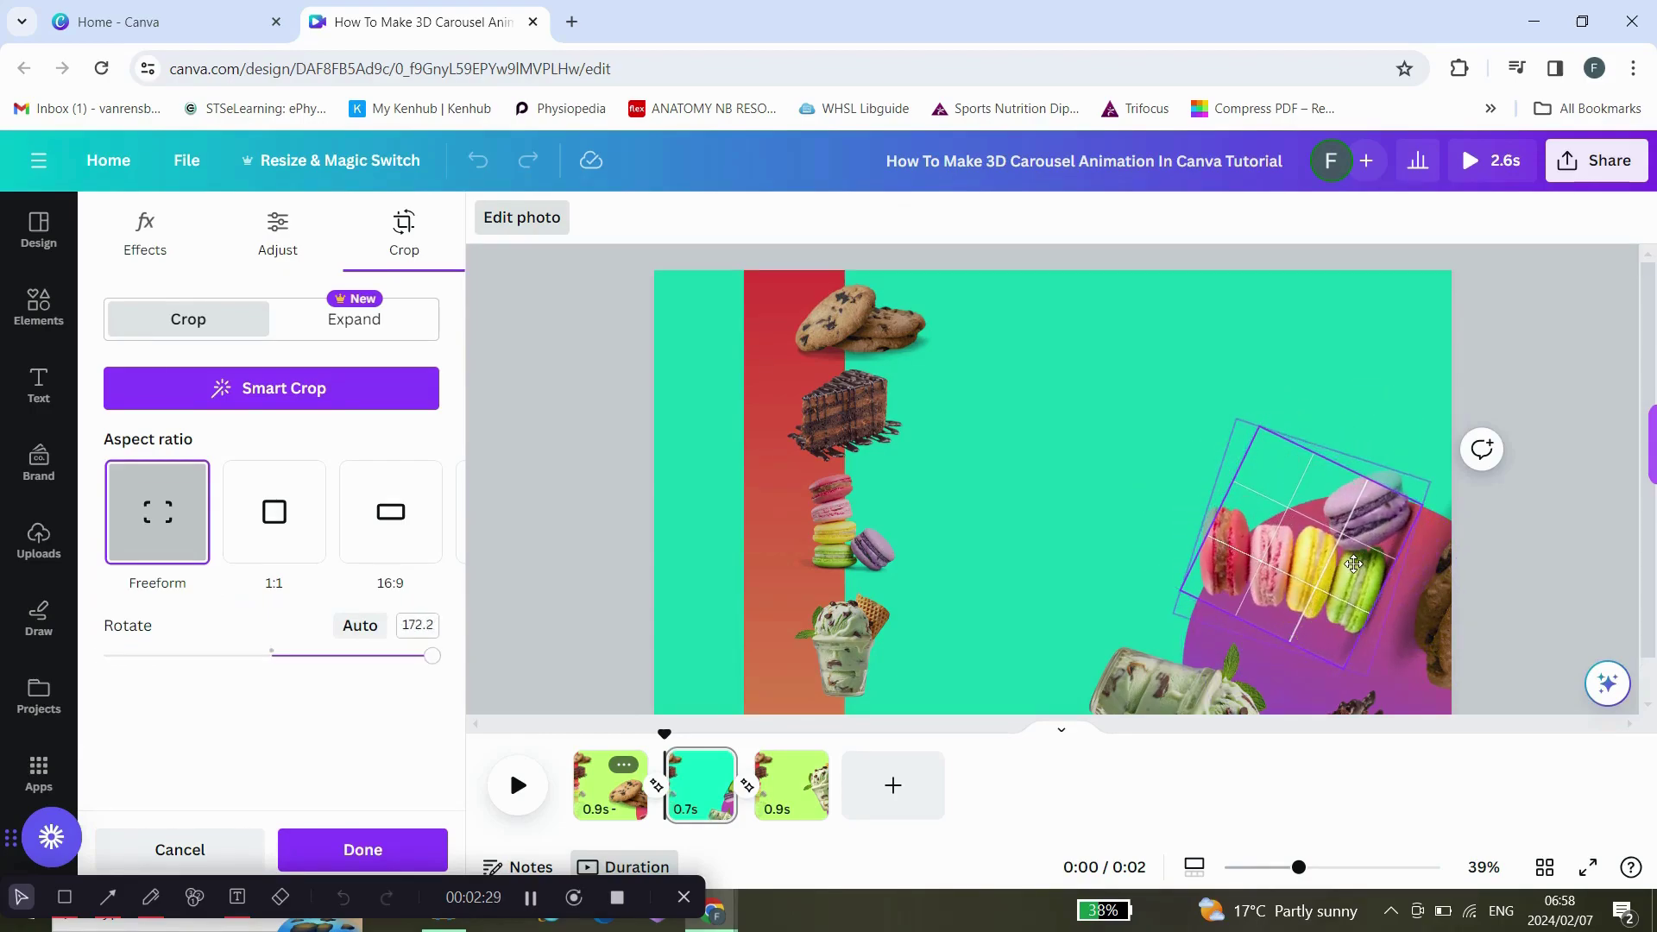
pyautogui.moveTo(1364, 597); pyautogui.dragTo(1353, 578)
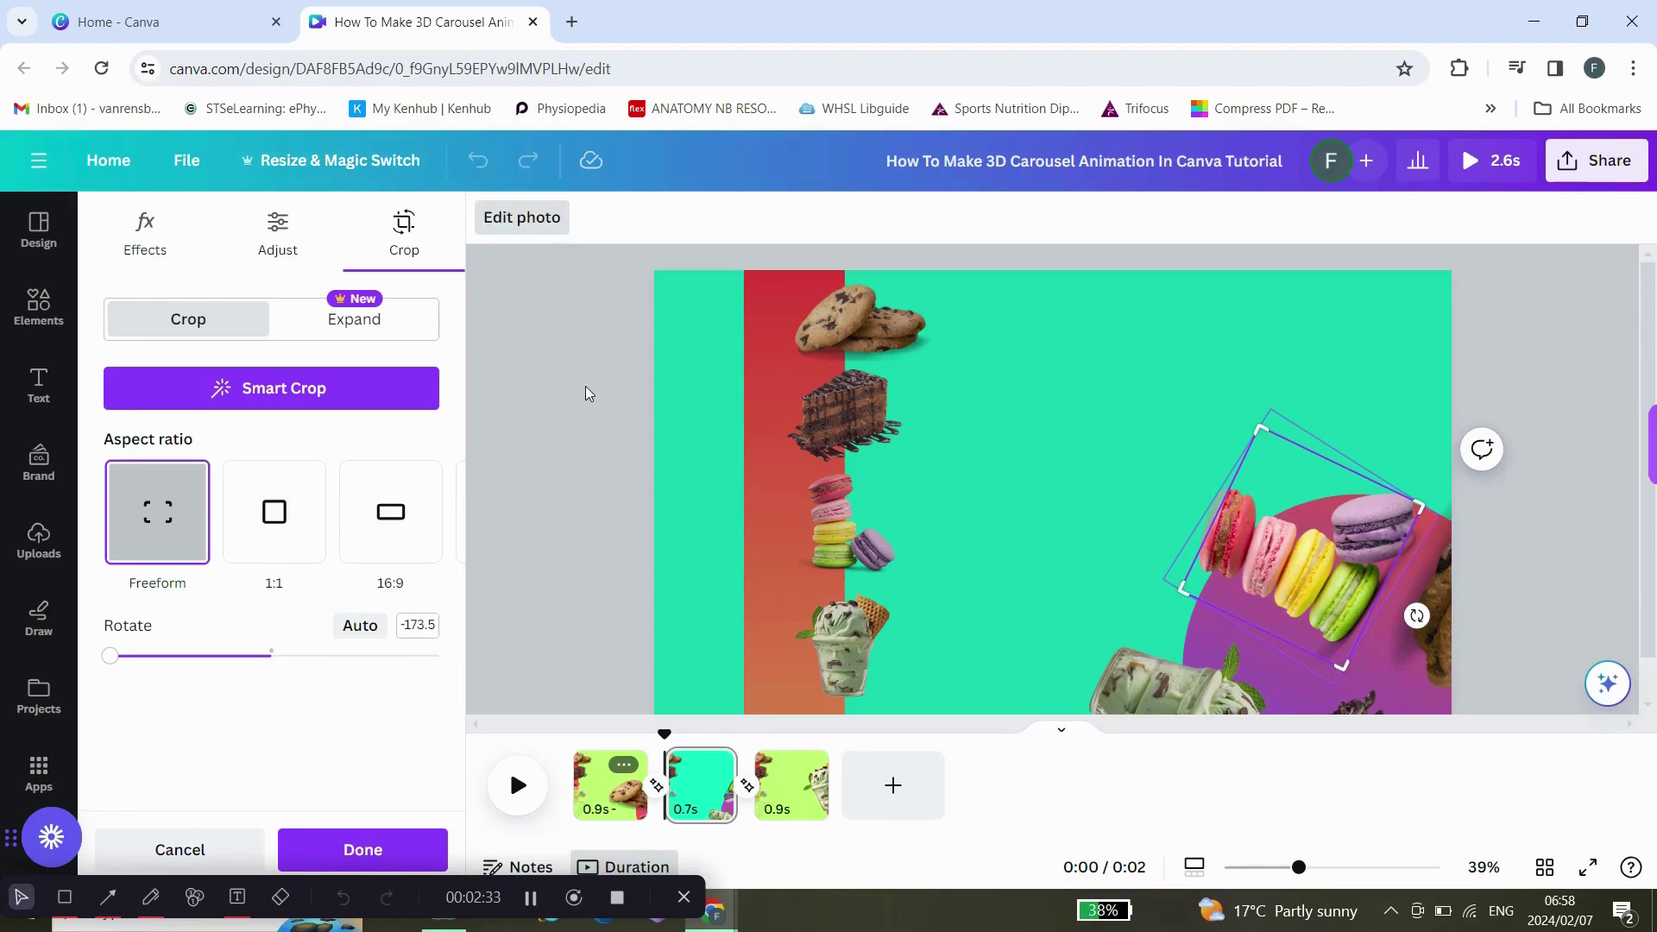
pyautogui.click(514, 299)
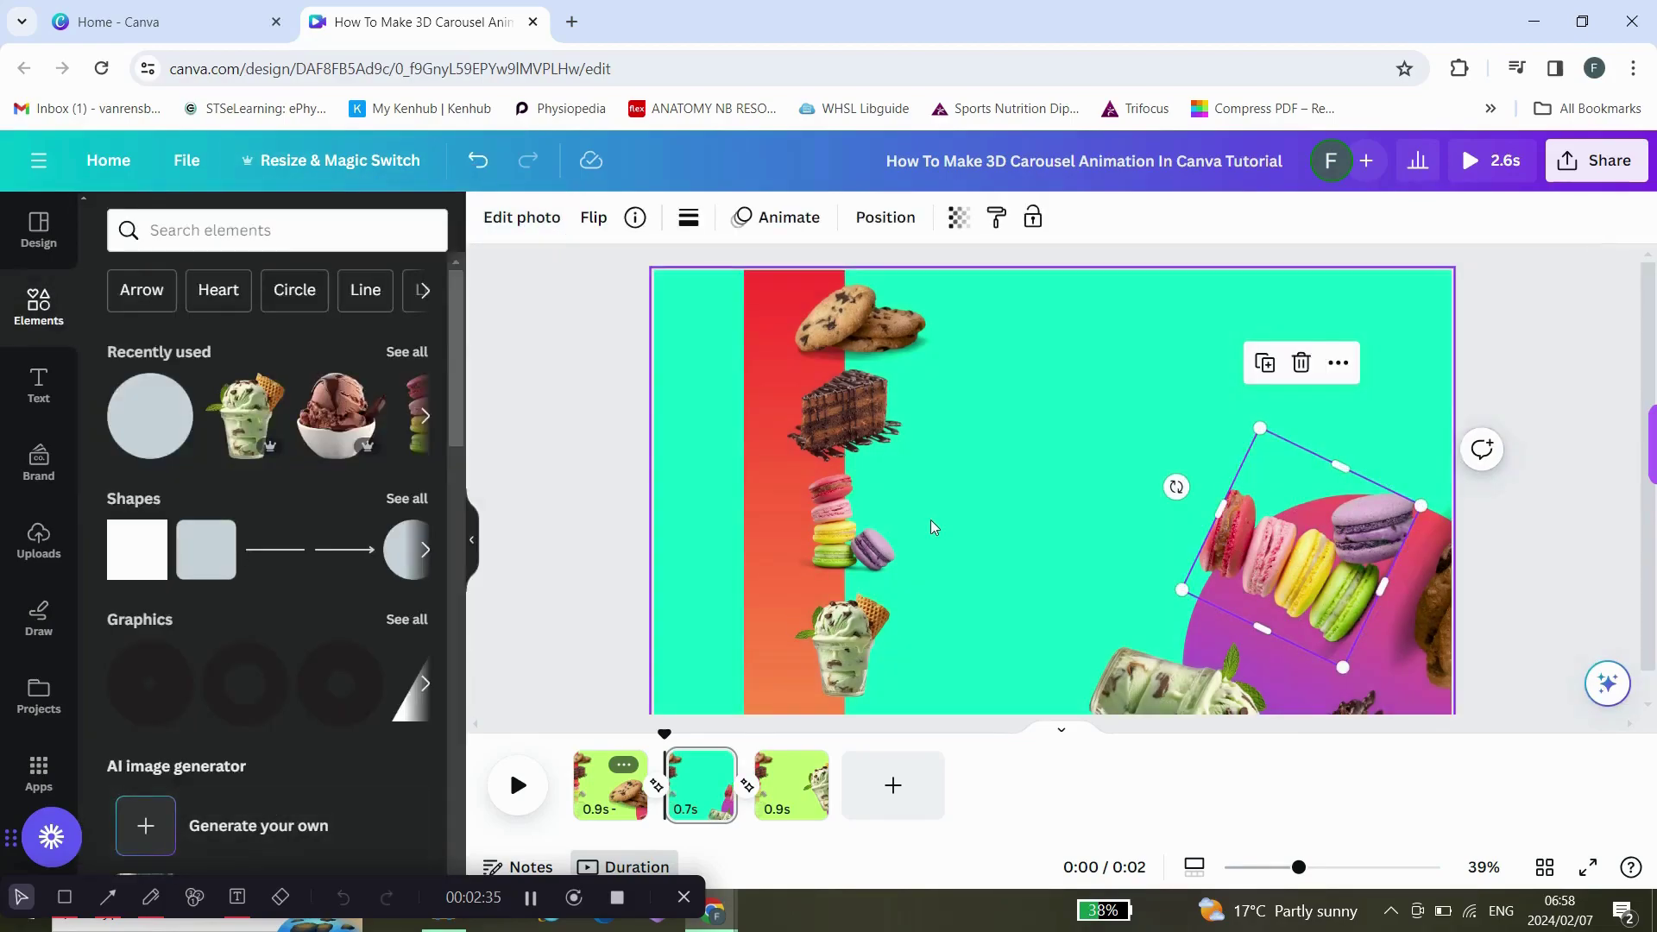
pyautogui.doubleClick(1257, 493)
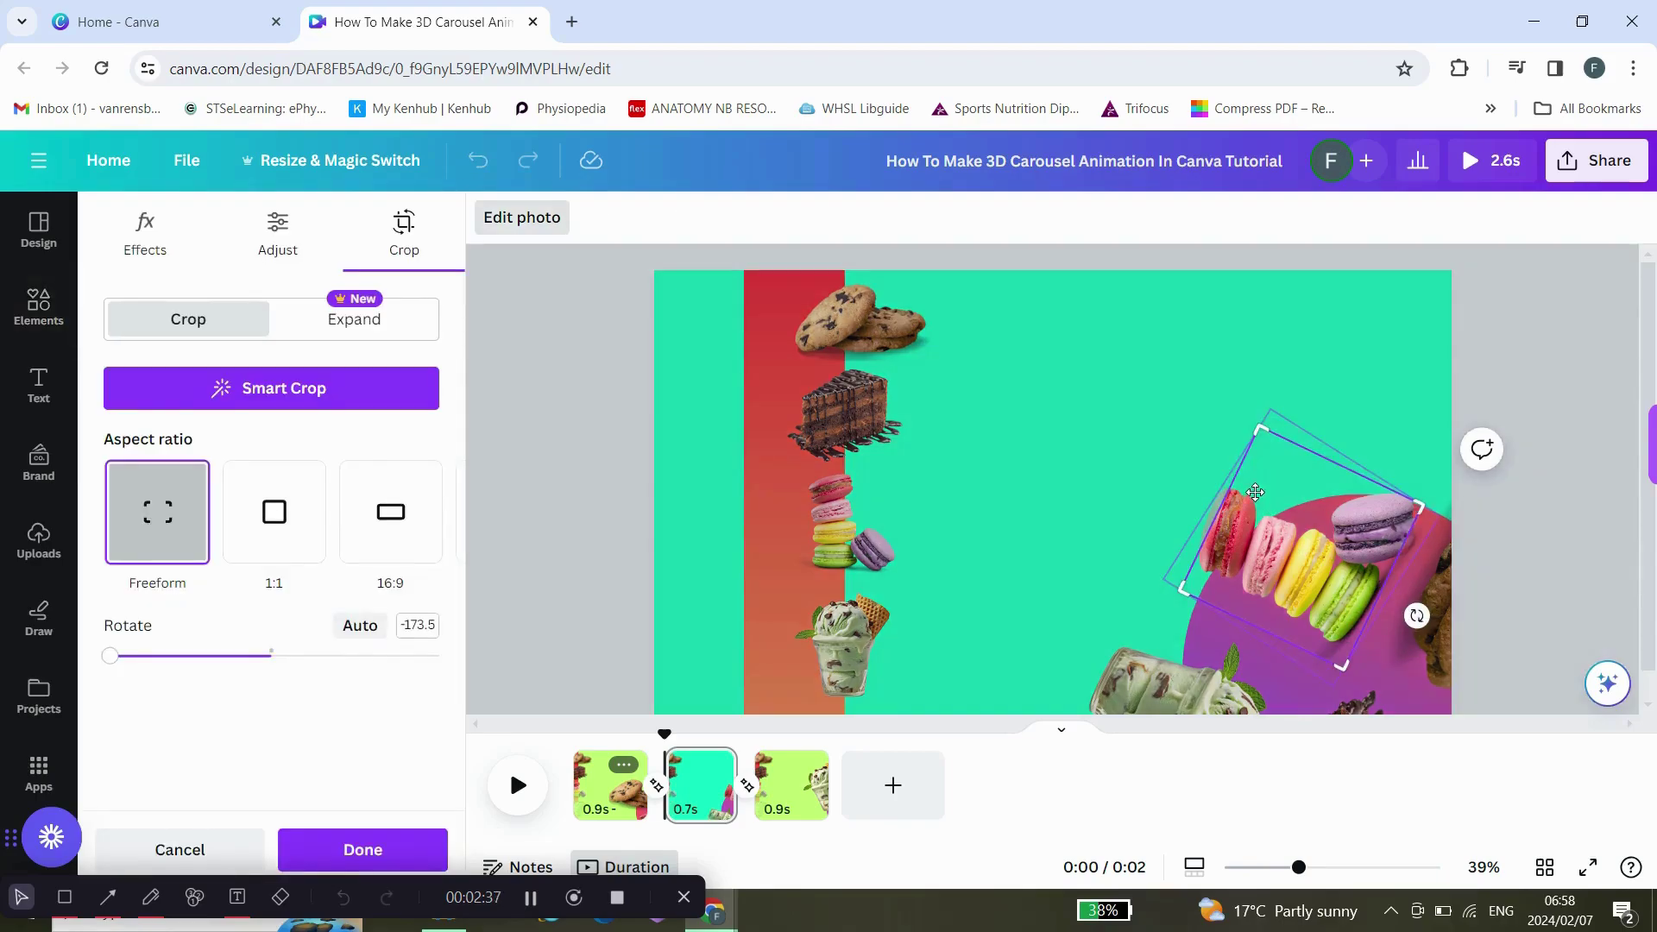
pyautogui.click(1585, 520)
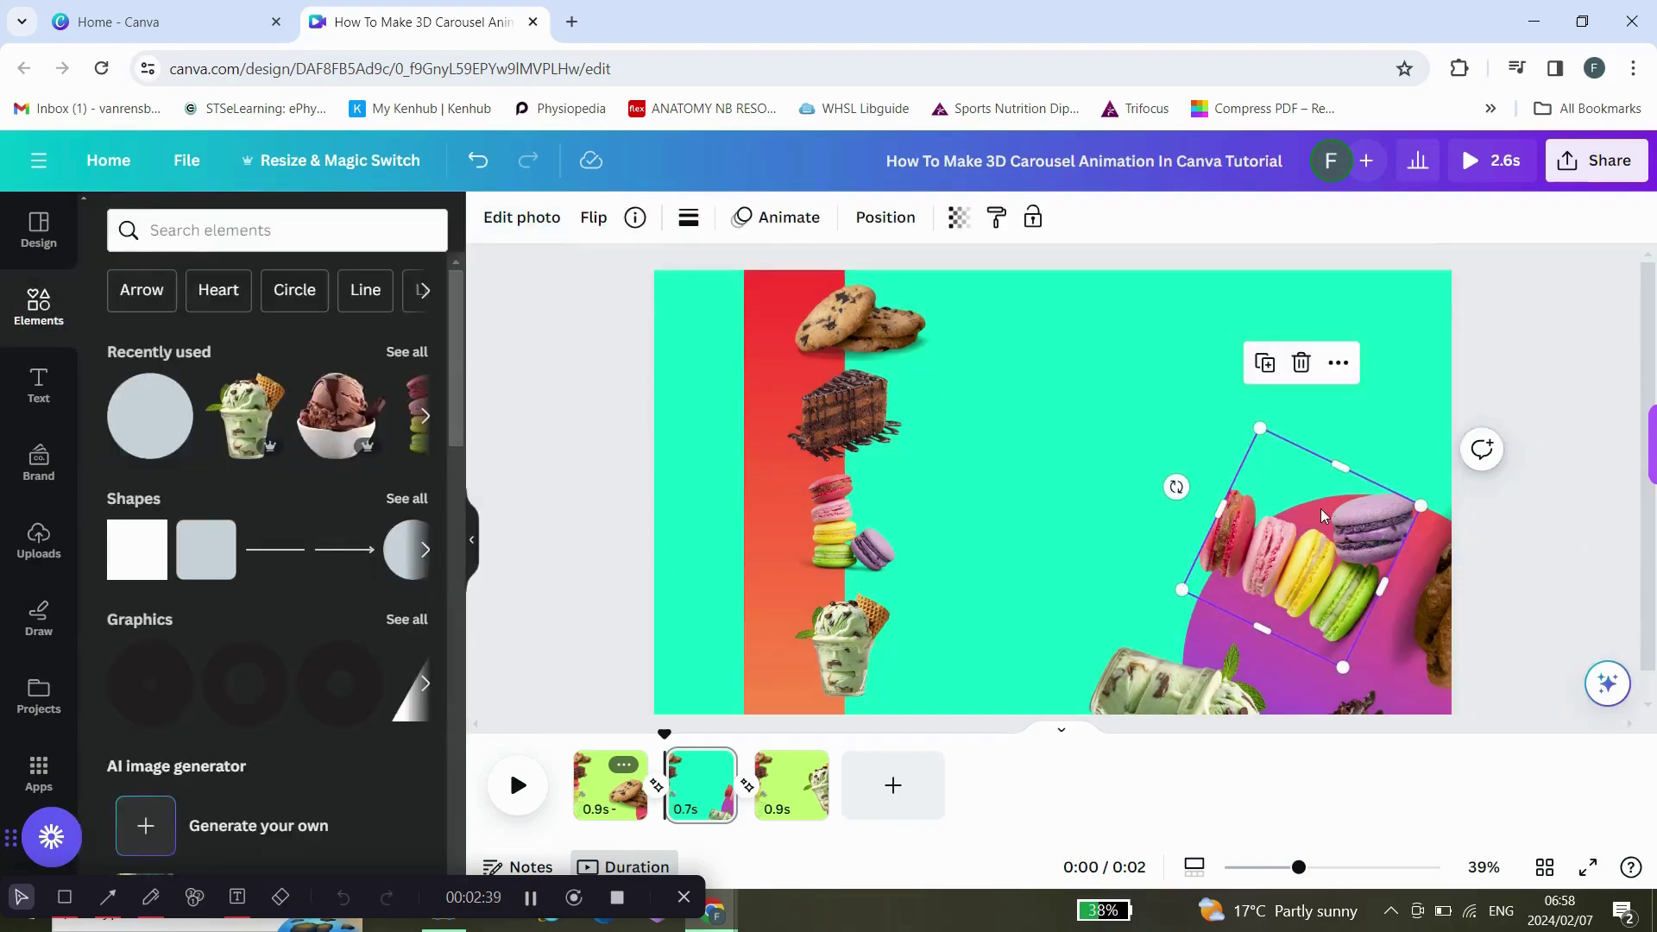
# Turn the macaron stack upright, enlarge it and position it over the circle
pyautogui.moveTo(1320, 507); pyautogui.dragTo(1280, 470)
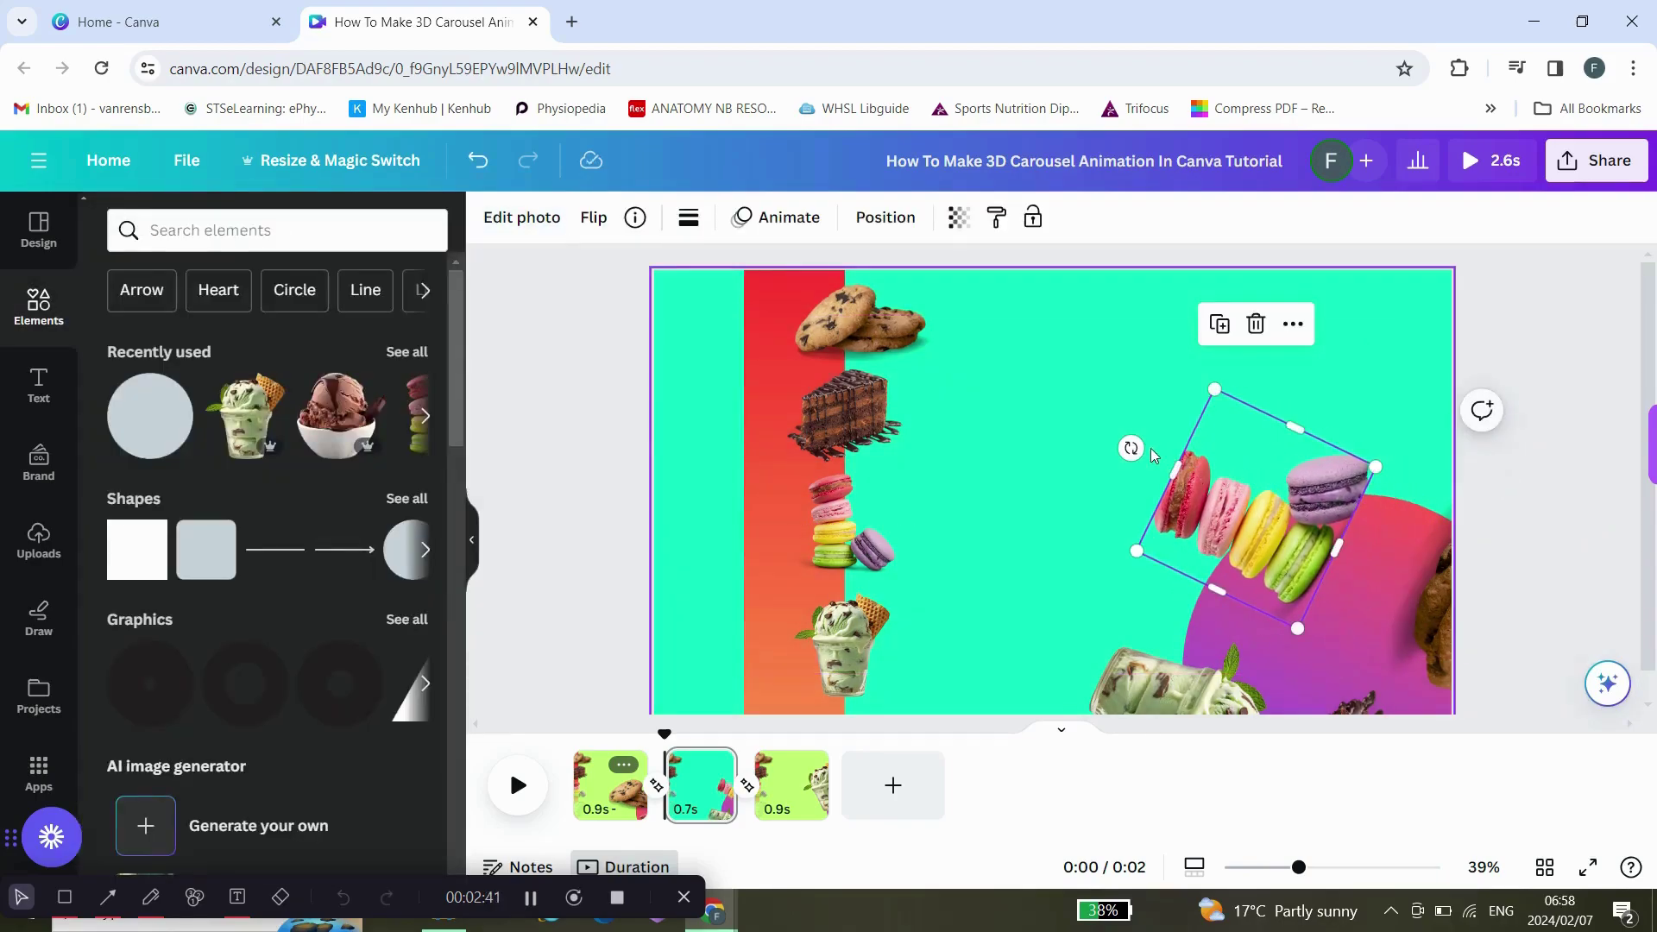
pyautogui.moveTo(1133, 449)
pyautogui.mouseDown()
pyautogui.moveTo(1244, 388)
pyautogui.moveTo(1224, 396)
pyautogui.mouseUp()
pyautogui.moveTo(1140, 454); pyautogui.dragTo(1058, 415)
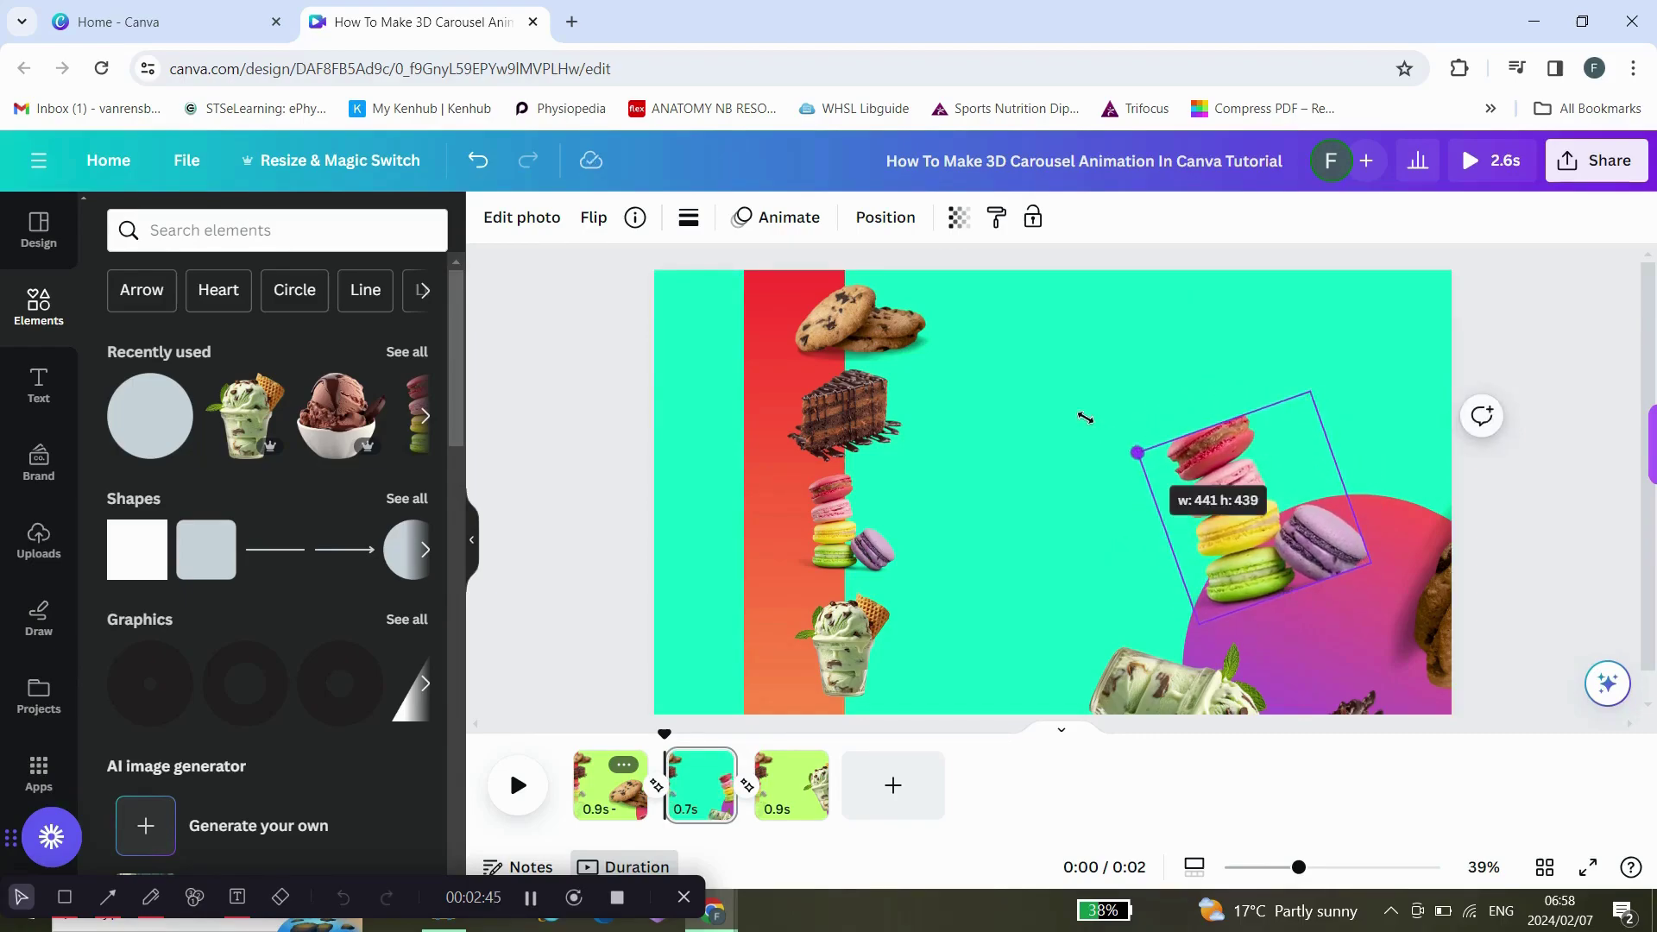
pyautogui.moveTo(1228, 534); pyautogui.dragTo(1280, 547)
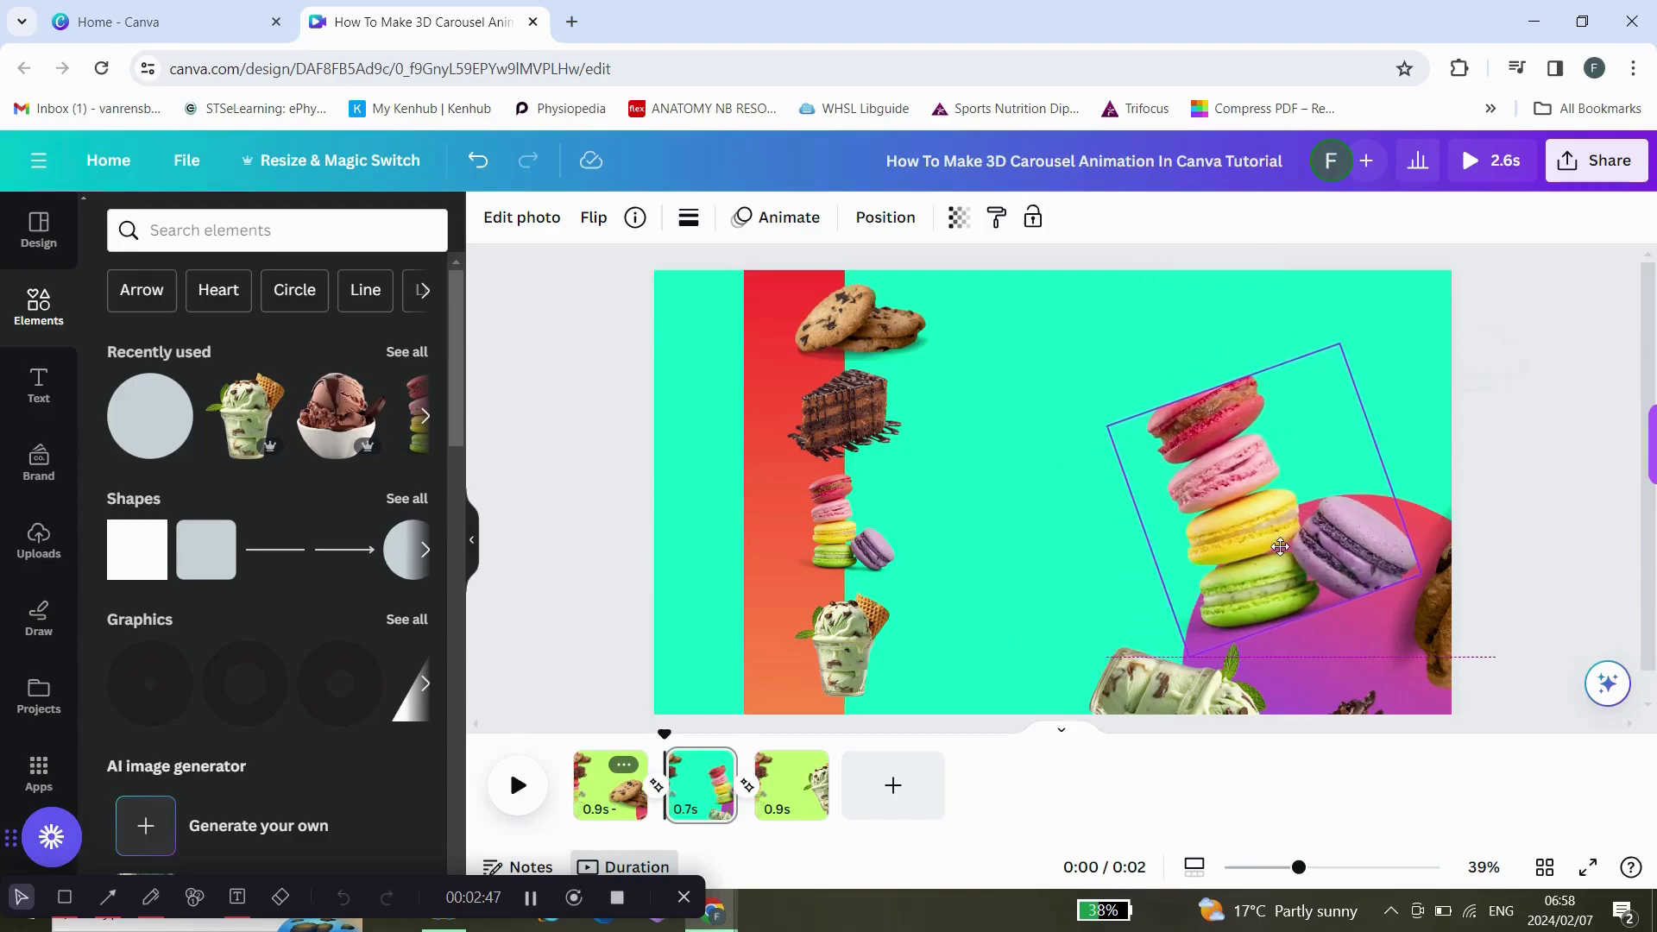
pyautogui.click(1431, 452)
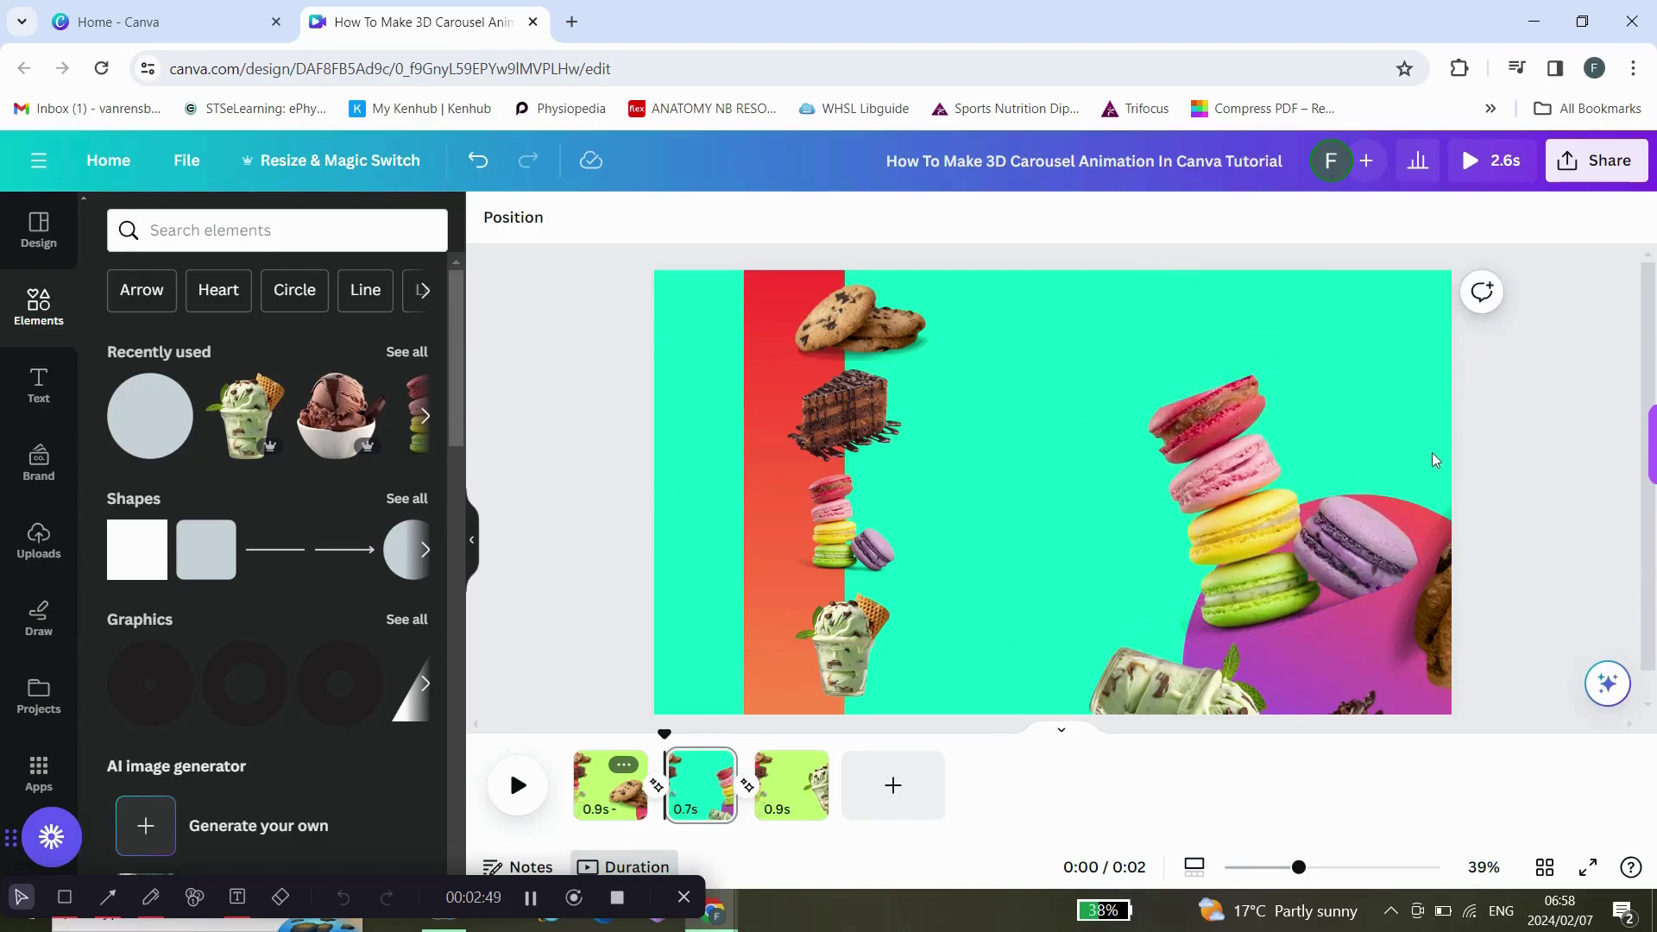
# Duplicate page 2 and give the copy a pink background
pyautogui.moveTo(700, 784)
pyautogui.click(715, 767)
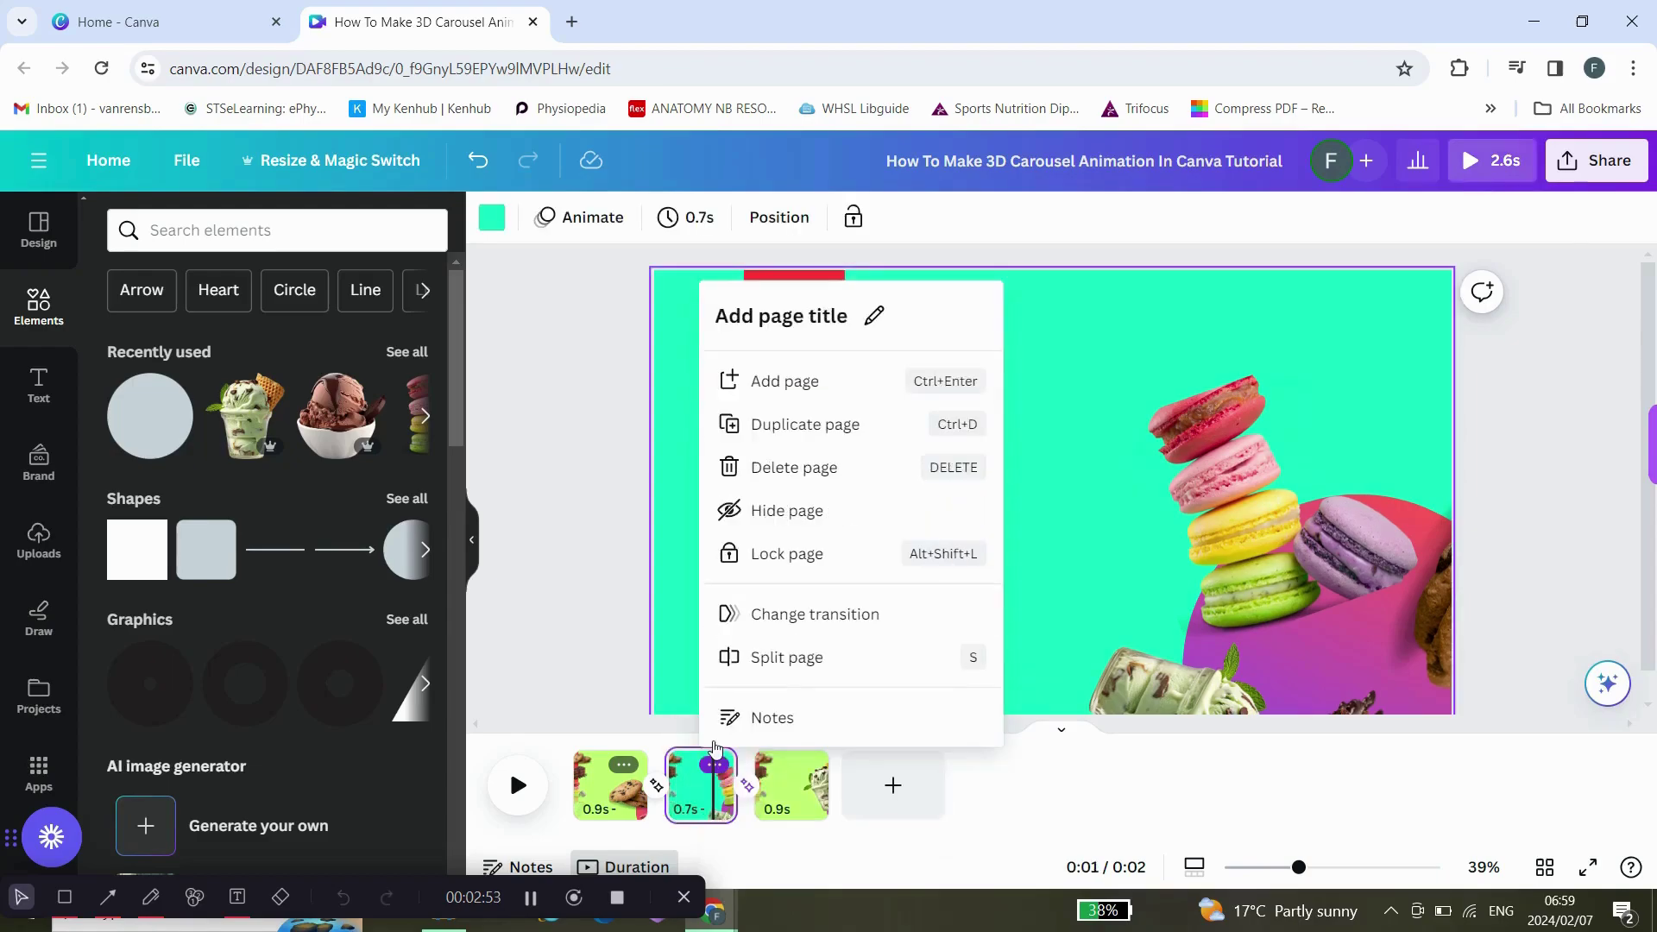
pyautogui.click(826, 425)
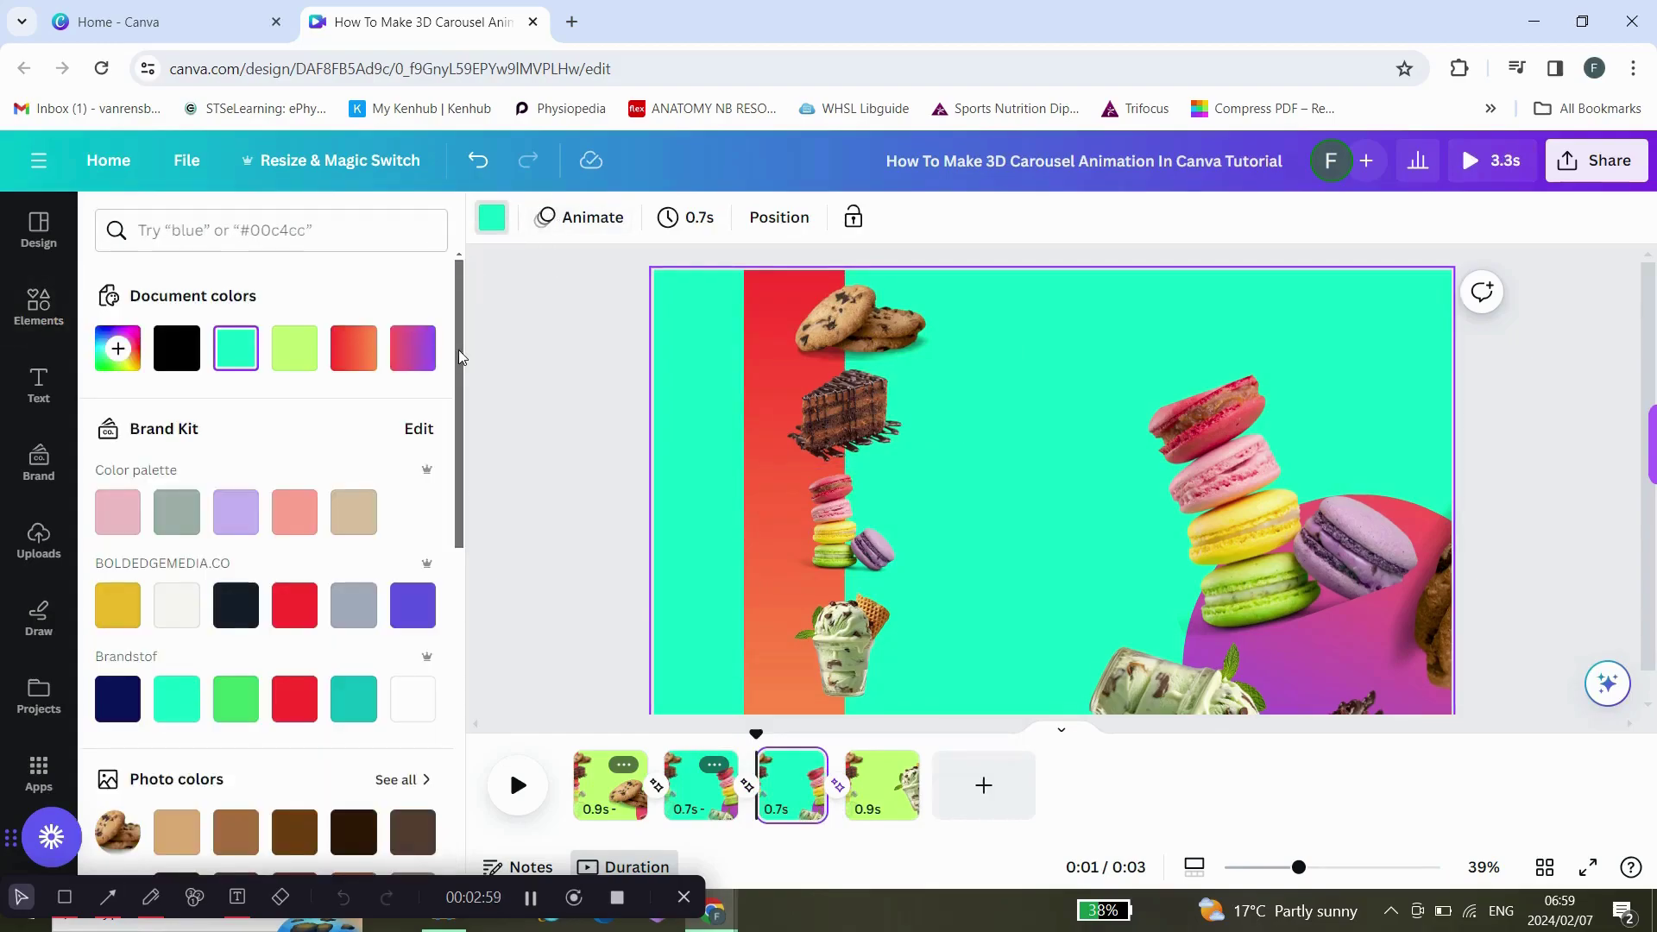
pyautogui.click(128, 518)
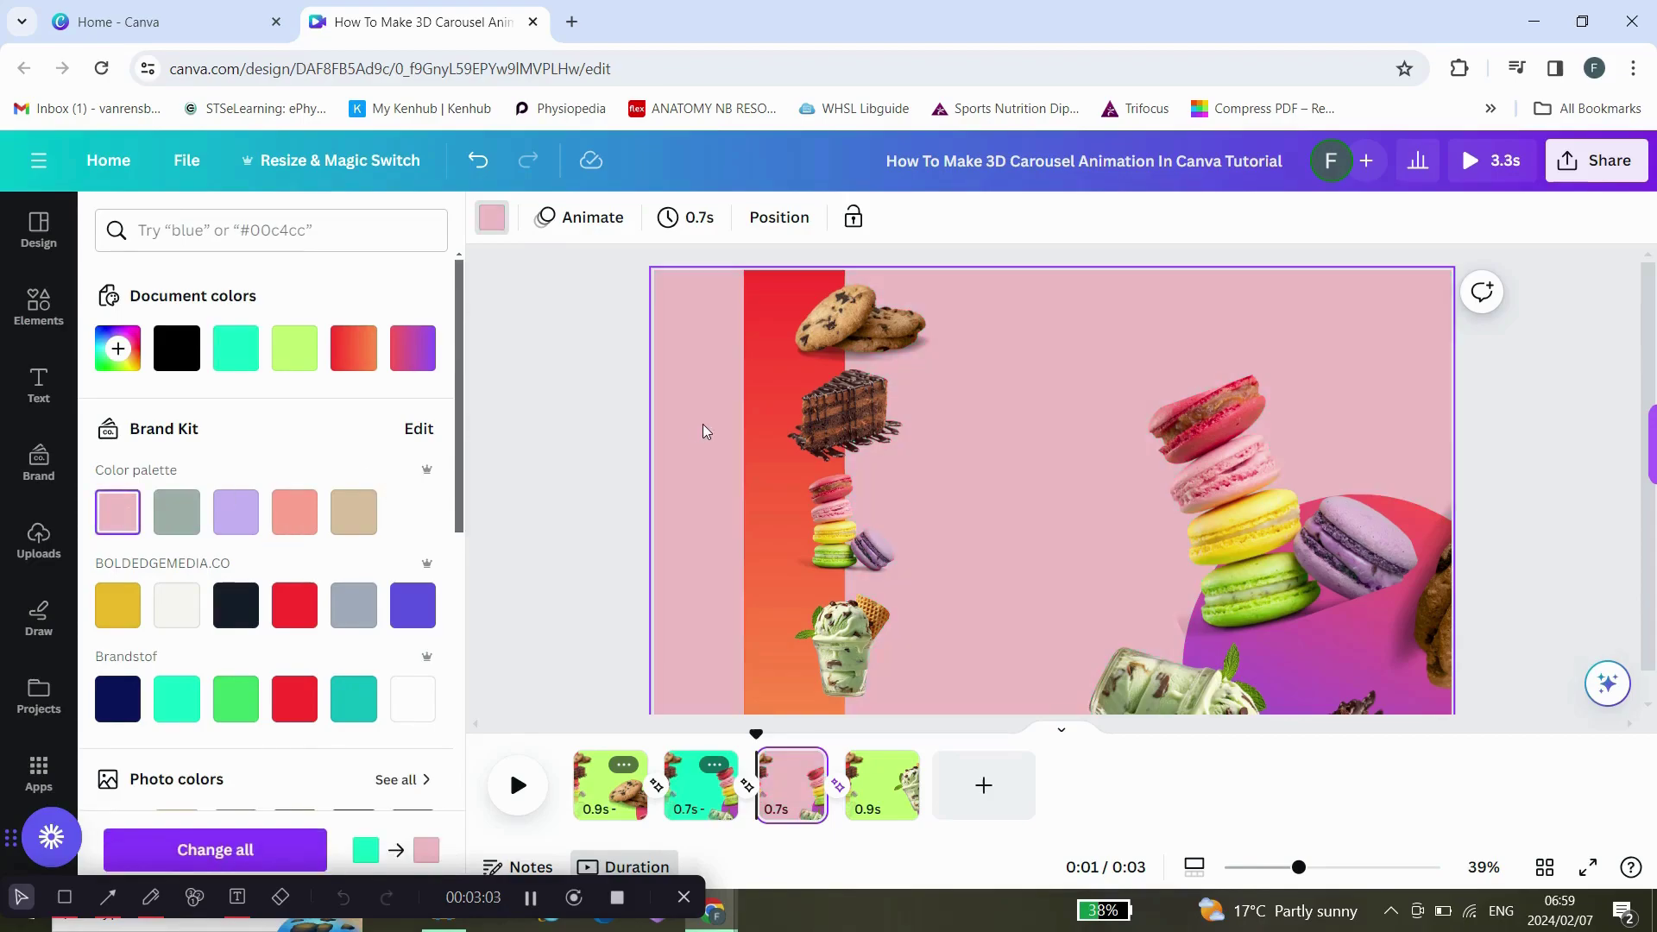
pyautogui.click(1094, 359)
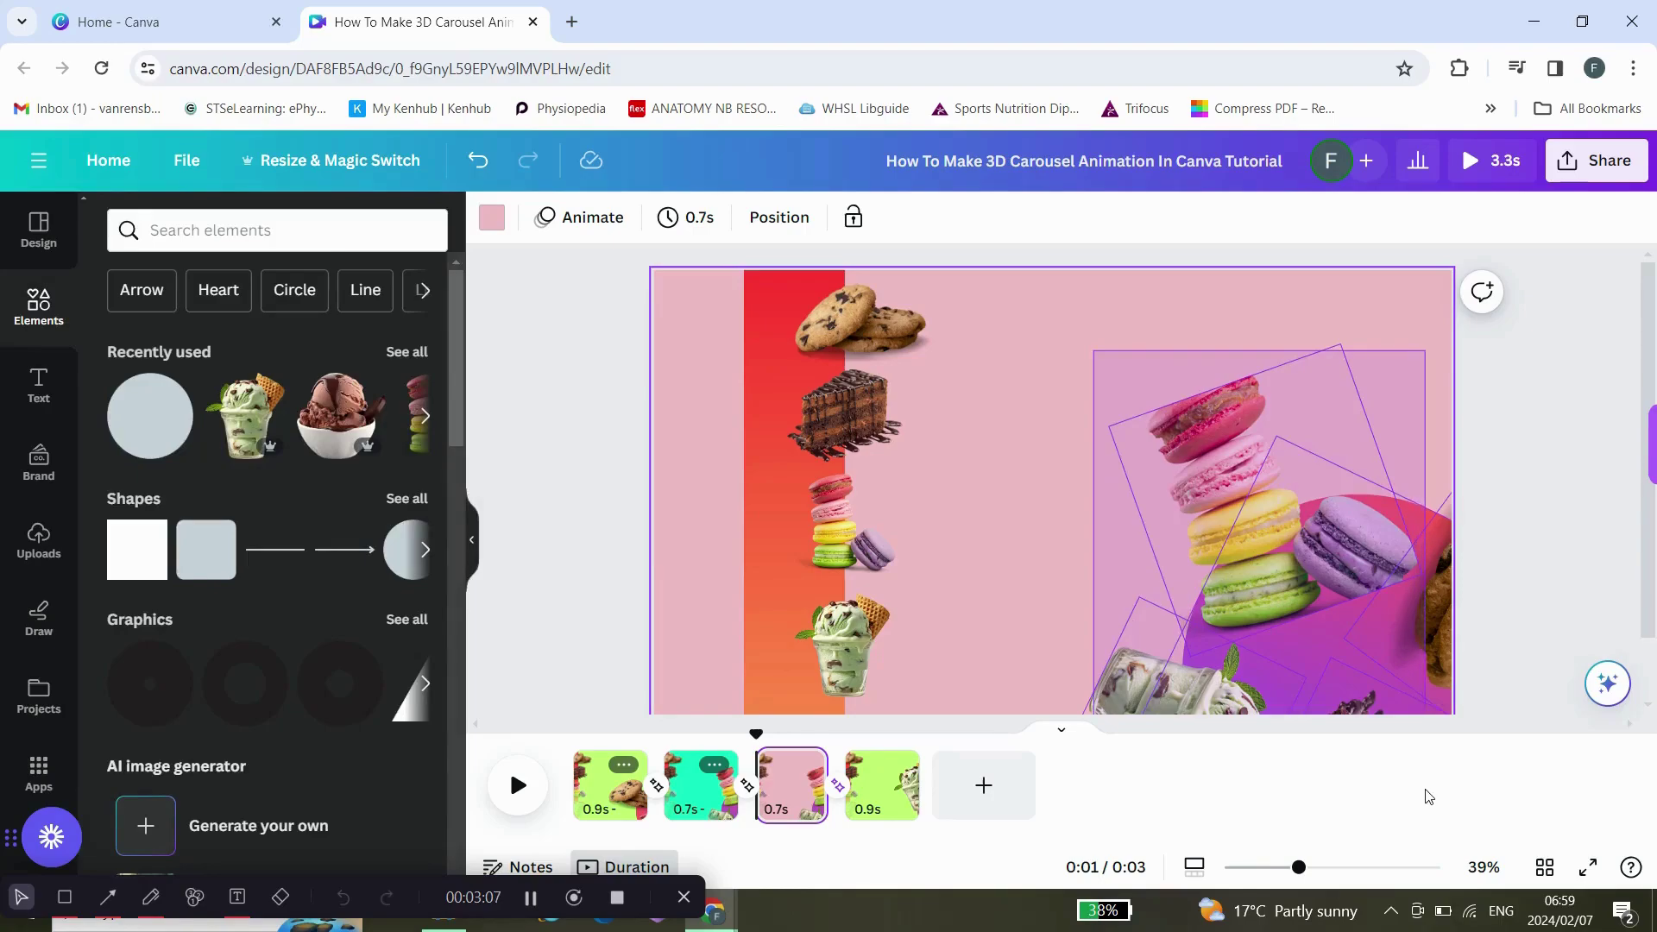
# Rotate the dessert carousel to bring the ice cream forward, moving it down-right
pyautogui.click(1047, 667)
pyautogui.moveTo(1018, 636)
pyautogui.mouseDown()
pyautogui.moveTo(1168, 435)
pyautogui.moveTo(1222, 308)
pyautogui.mouseUp()
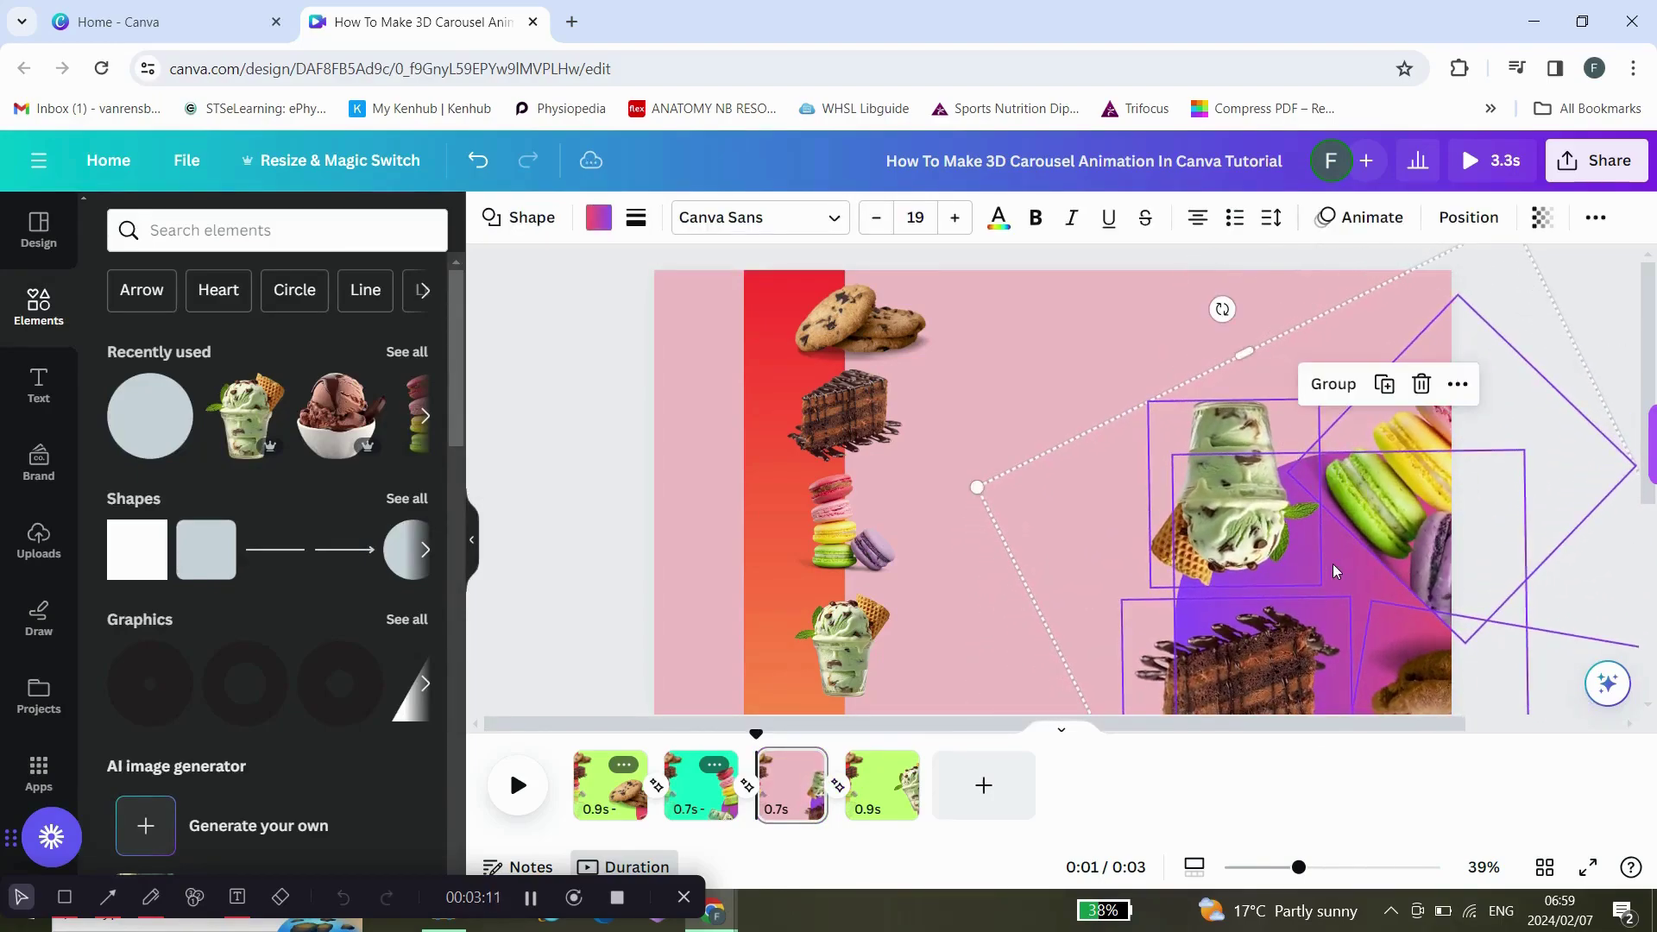
pyautogui.moveTo(1350, 597); pyautogui.dragTo(1366, 633)
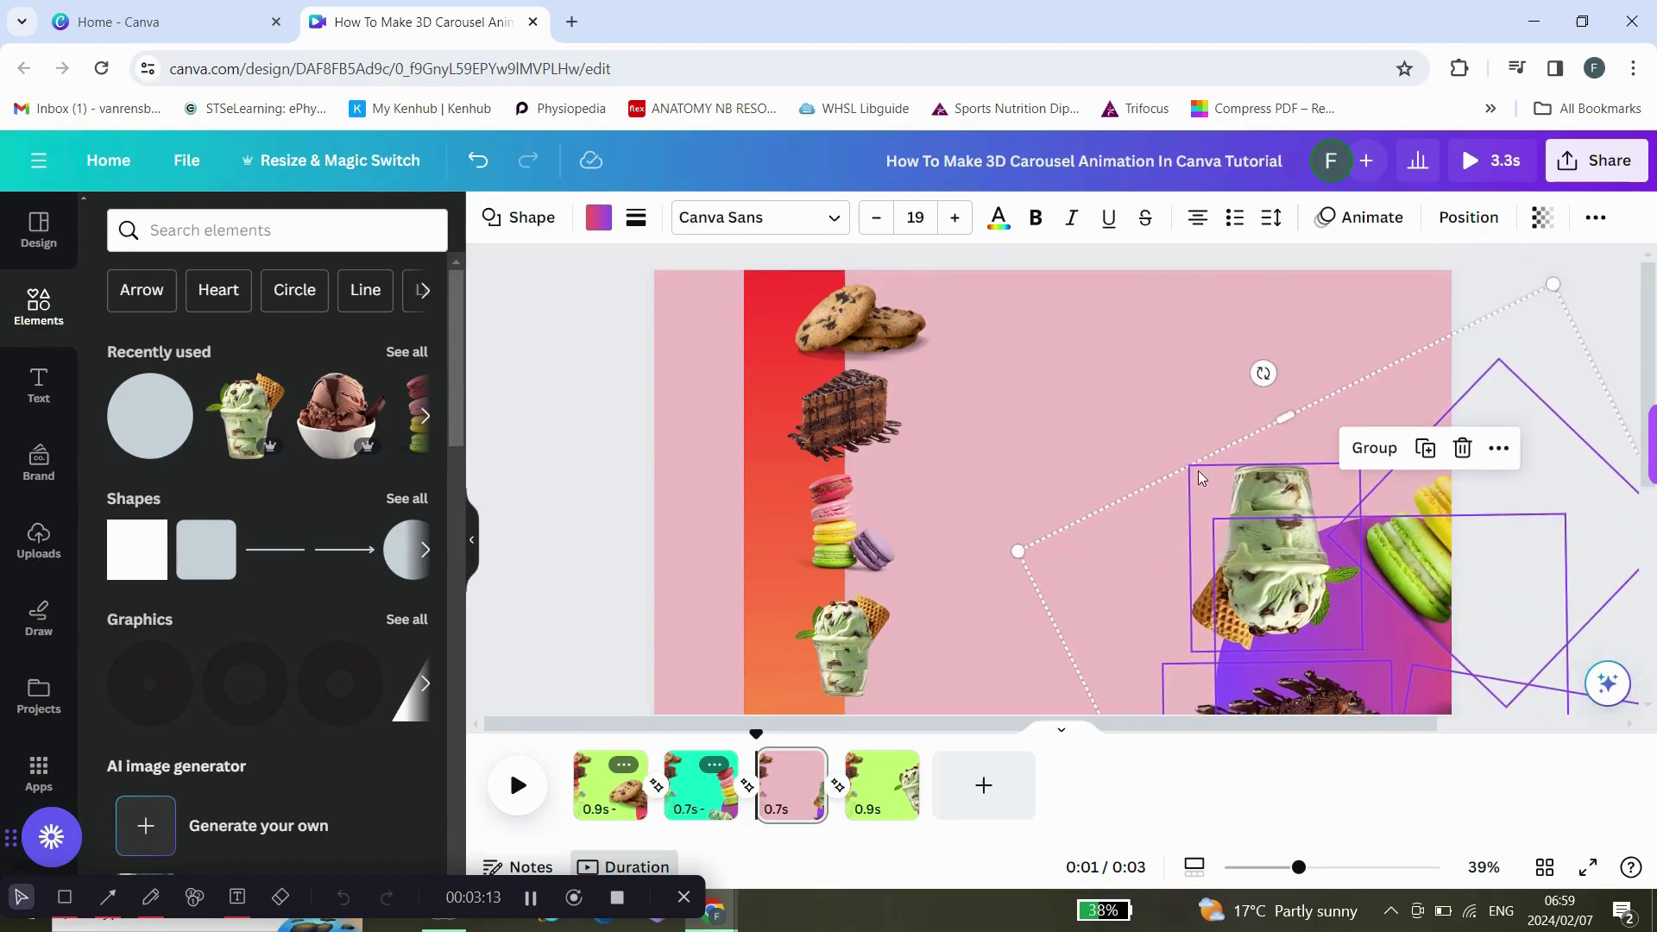
# Rotate the ice-cream cup to about -9° and enlarge it
pyautogui.click(1170, 424)
pyautogui.click(1246, 539)
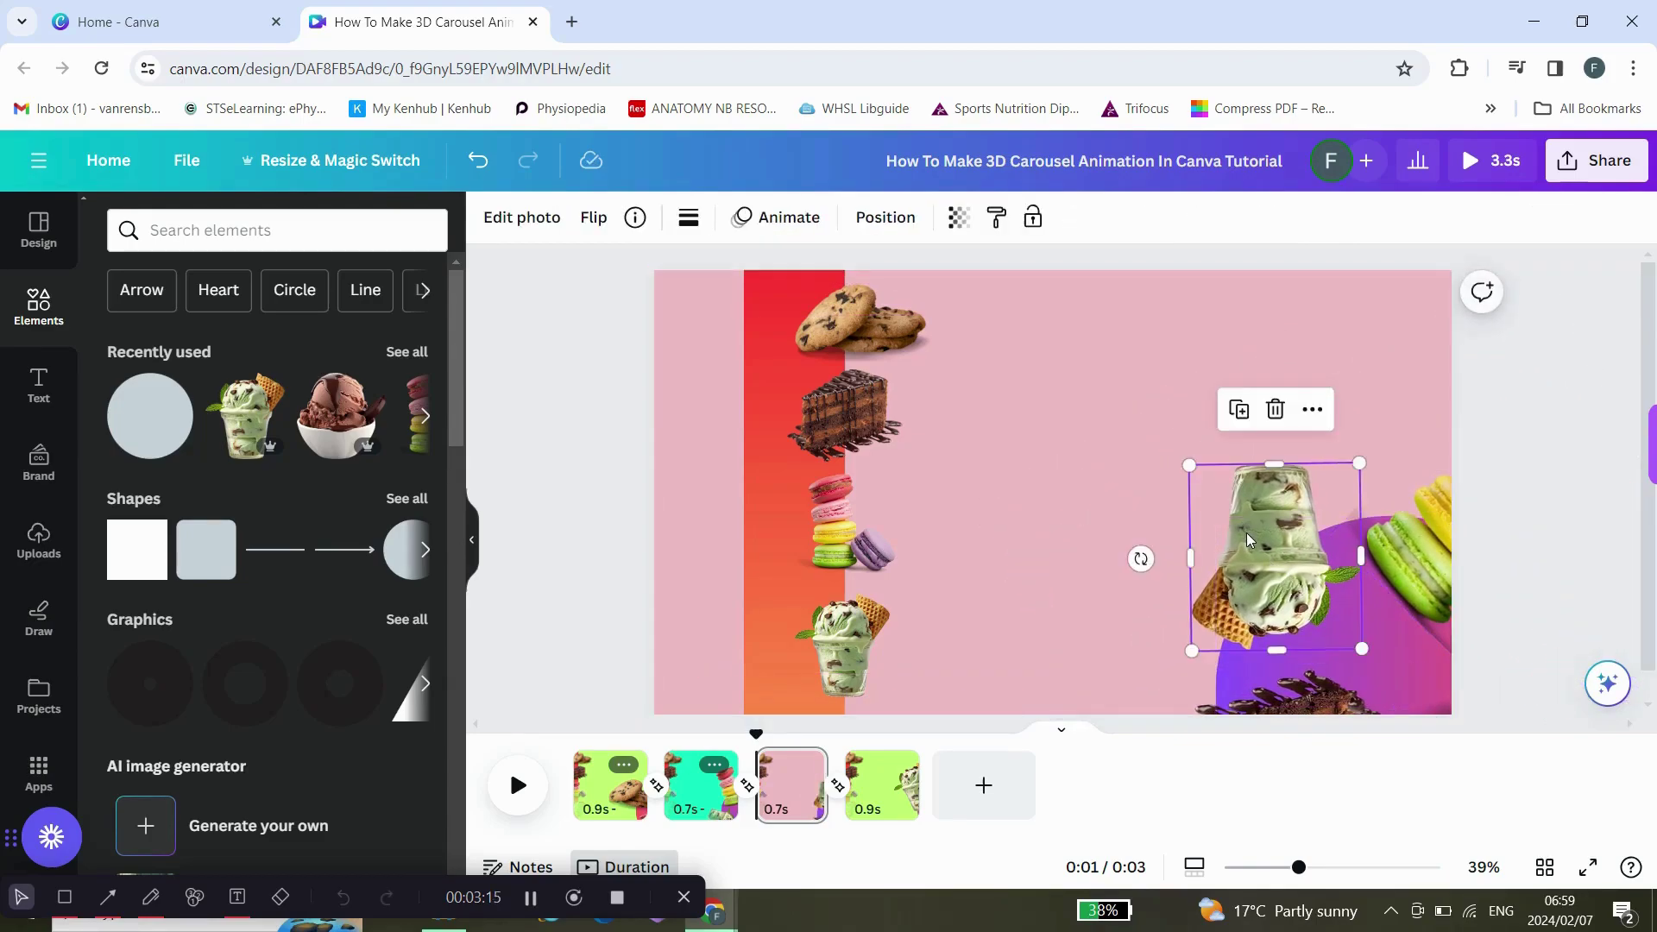
pyautogui.moveTo(1196, 450); pyautogui.dragTo(1390, 538)
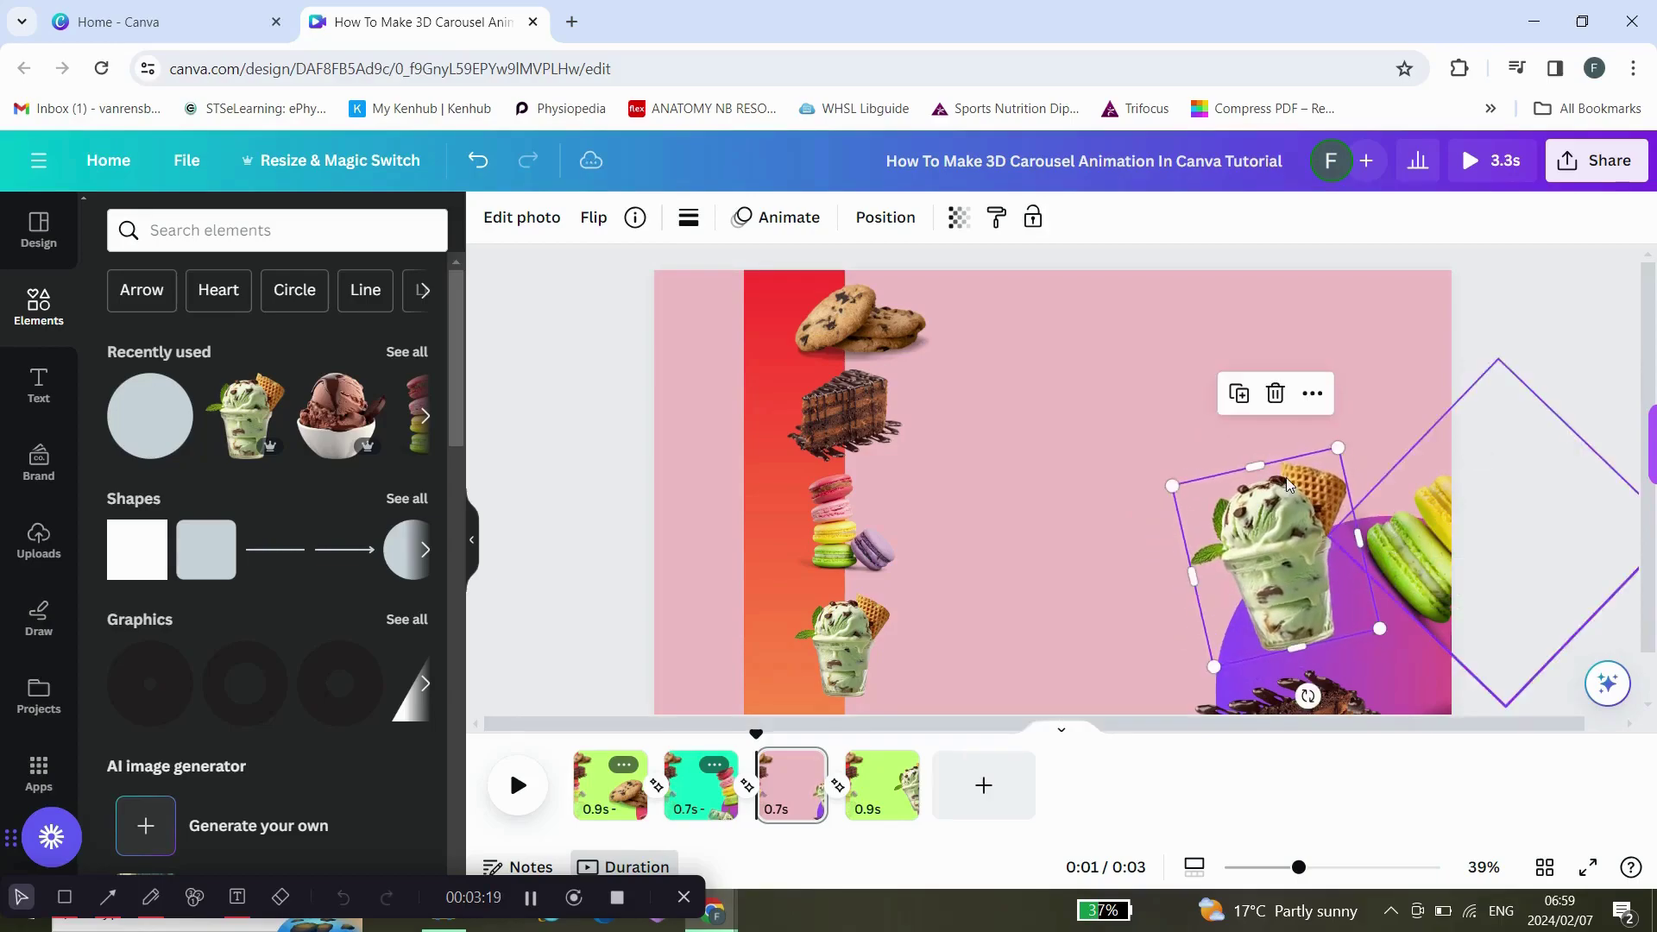
pyautogui.moveTo(1172, 486); pyautogui.dragTo(1060, 408)
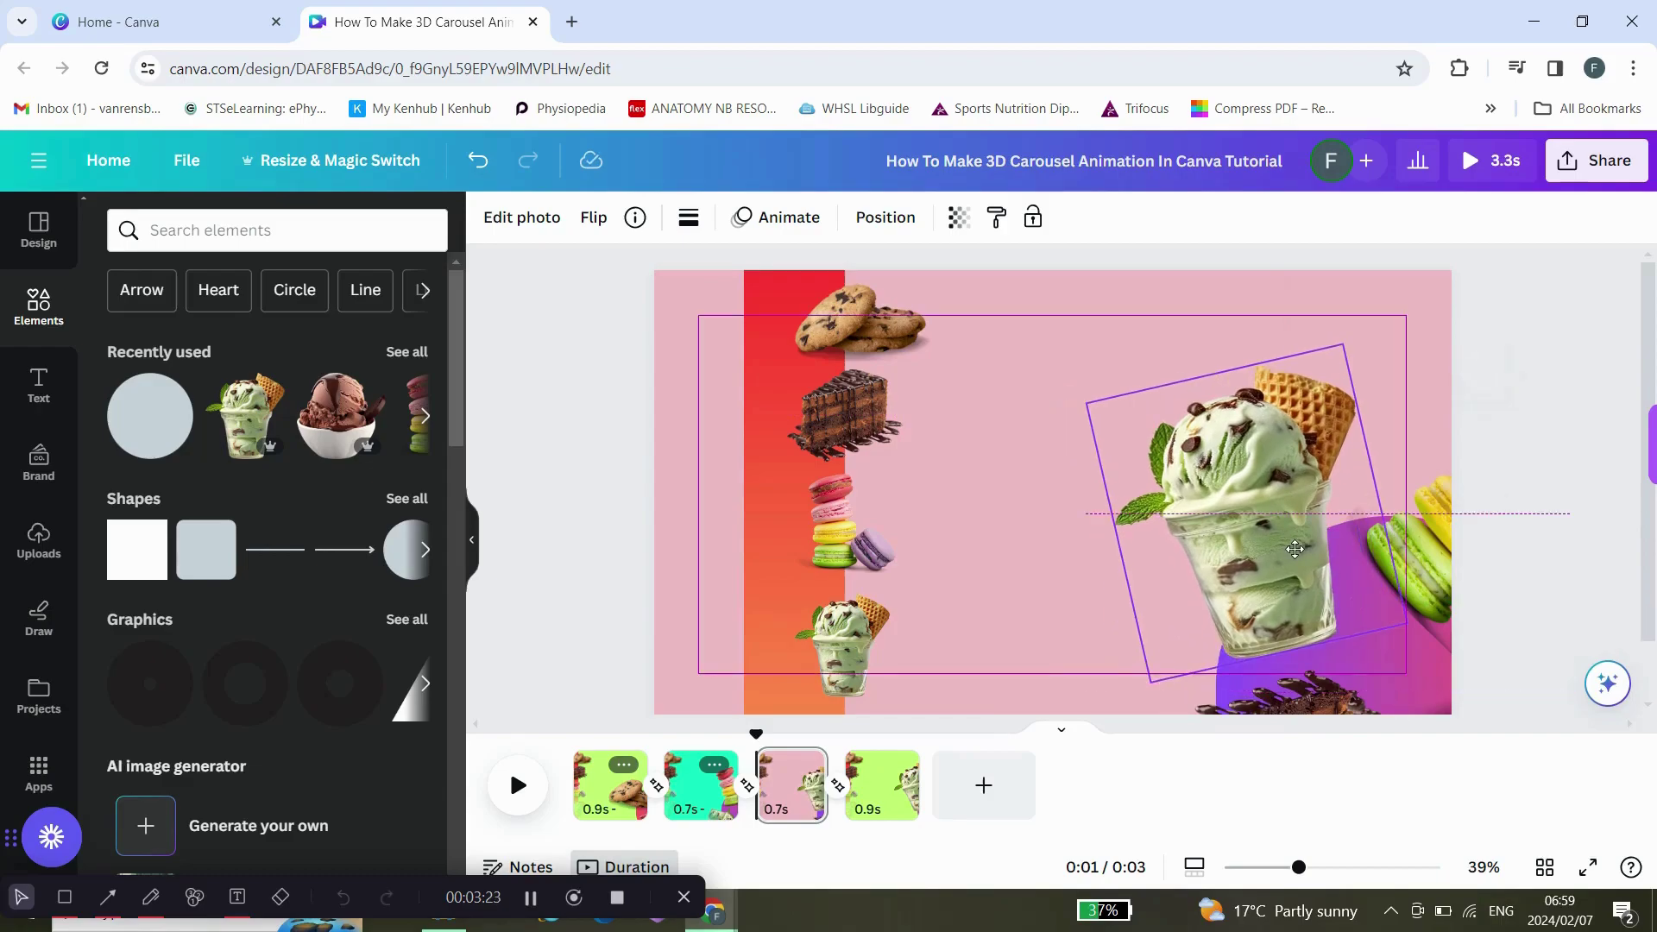
pyautogui.click(1535, 439)
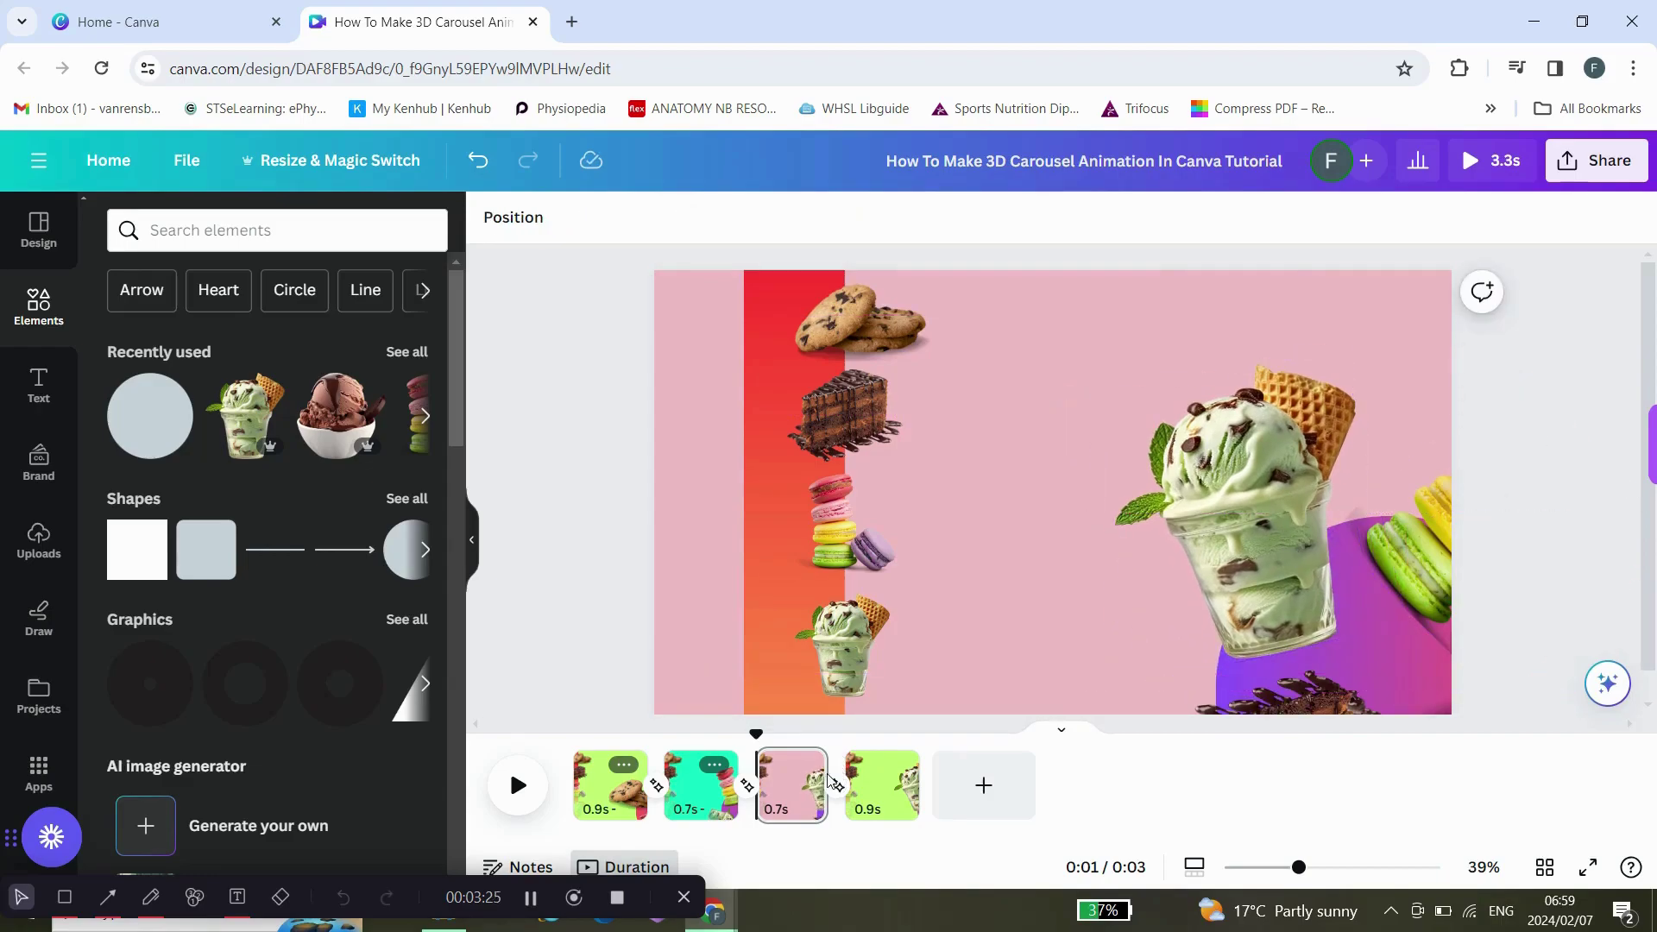
# Duplicate page 3 and set the copy's background to yellow
pyautogui.moveTo(791, 785)
pyautogui.click(803, 768)
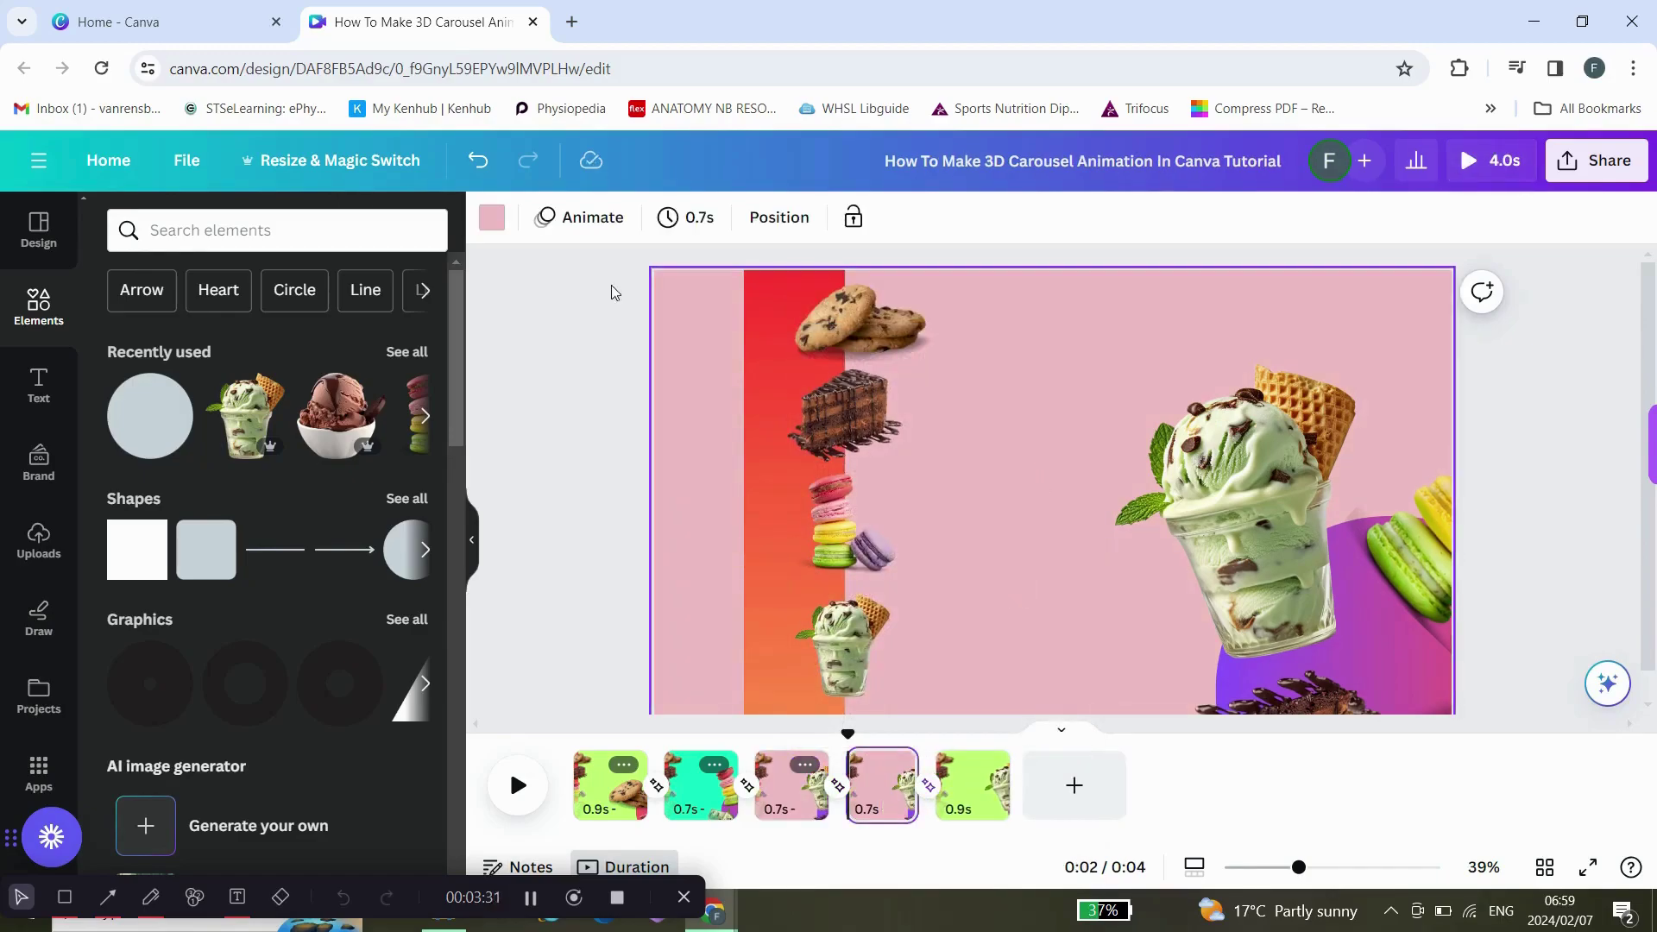
pyautogui.click(493, 222)
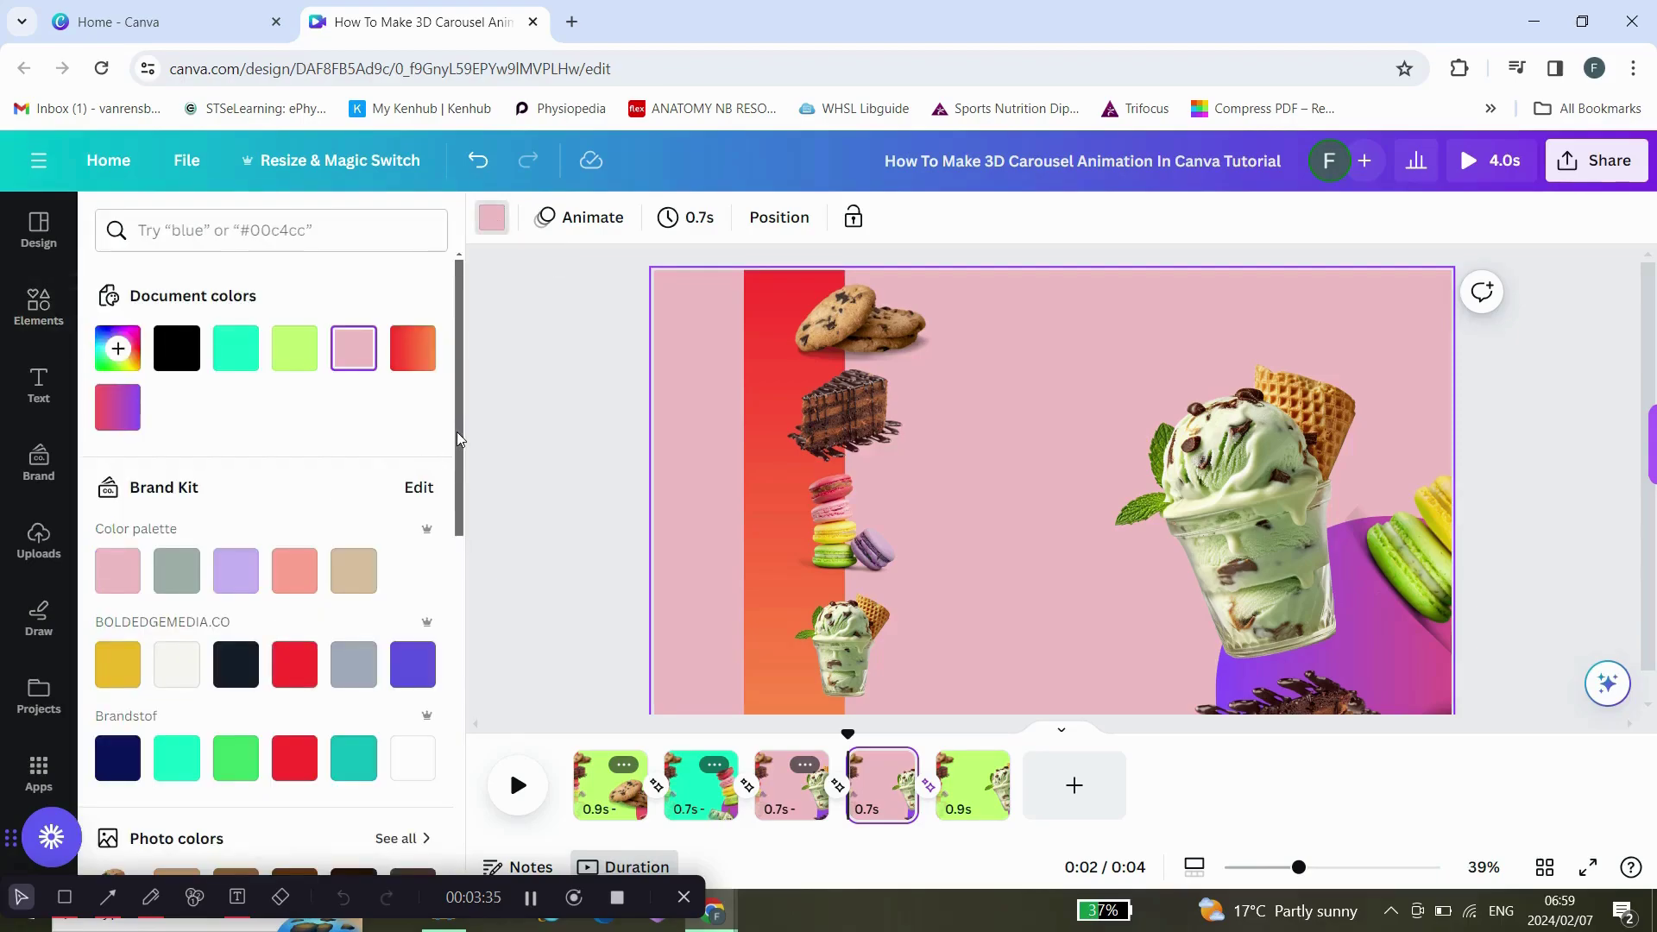
pyautogui.click(118, 667)
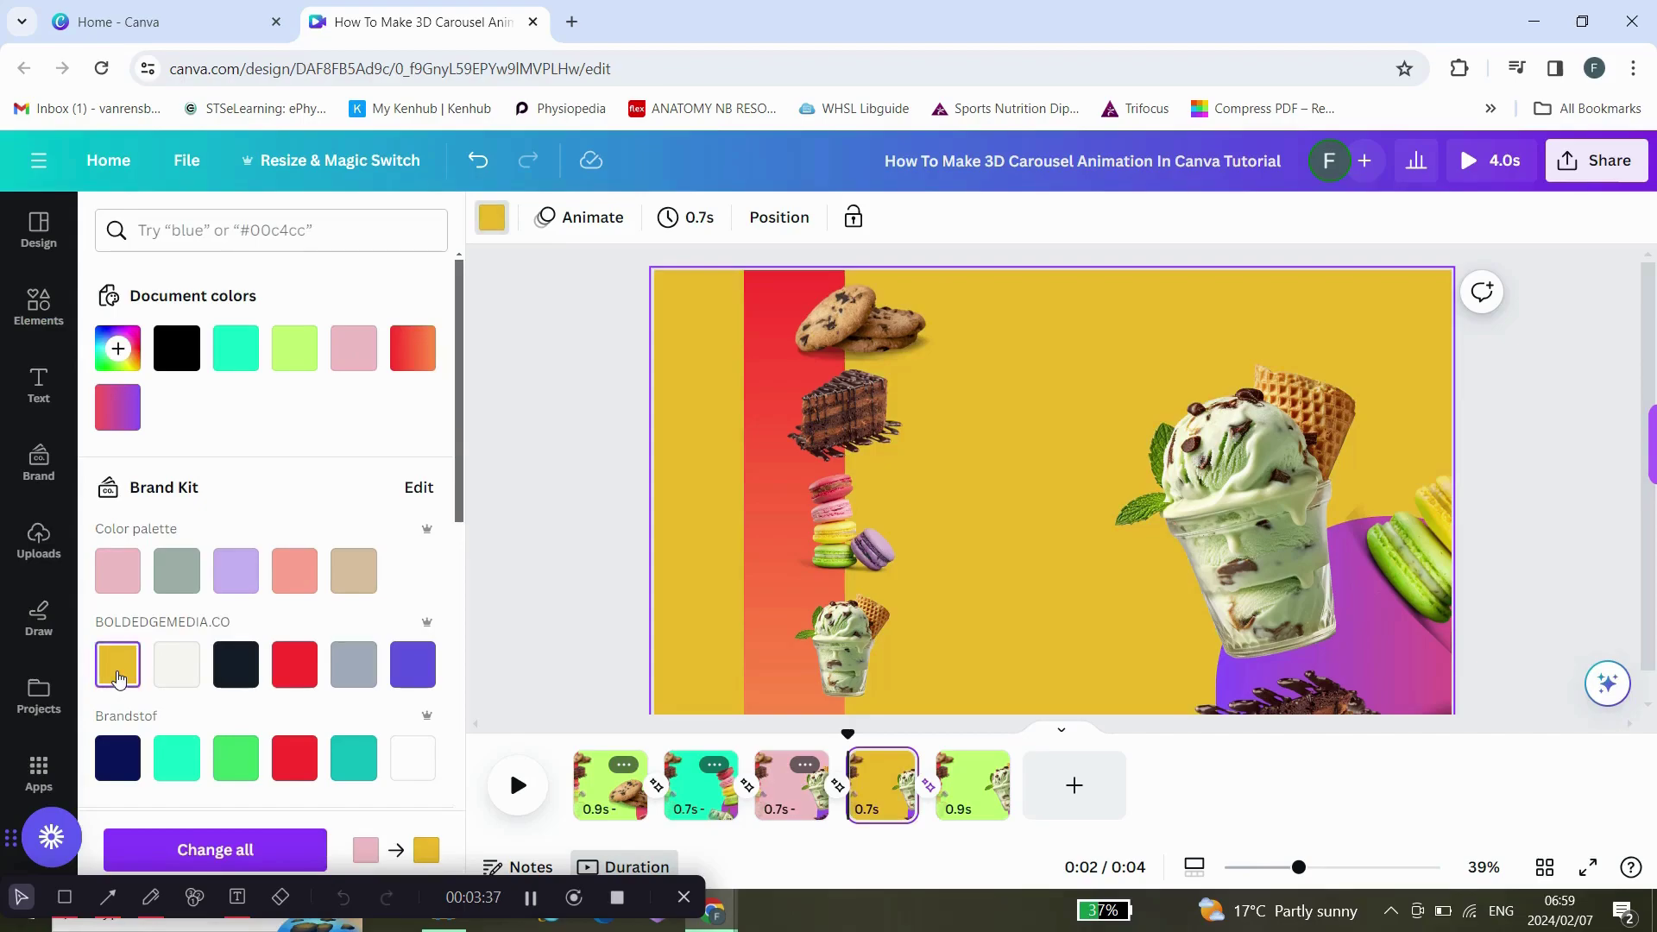
pyautogui.moveTo(459, 484); pyautogui.dragTo(464, 513)
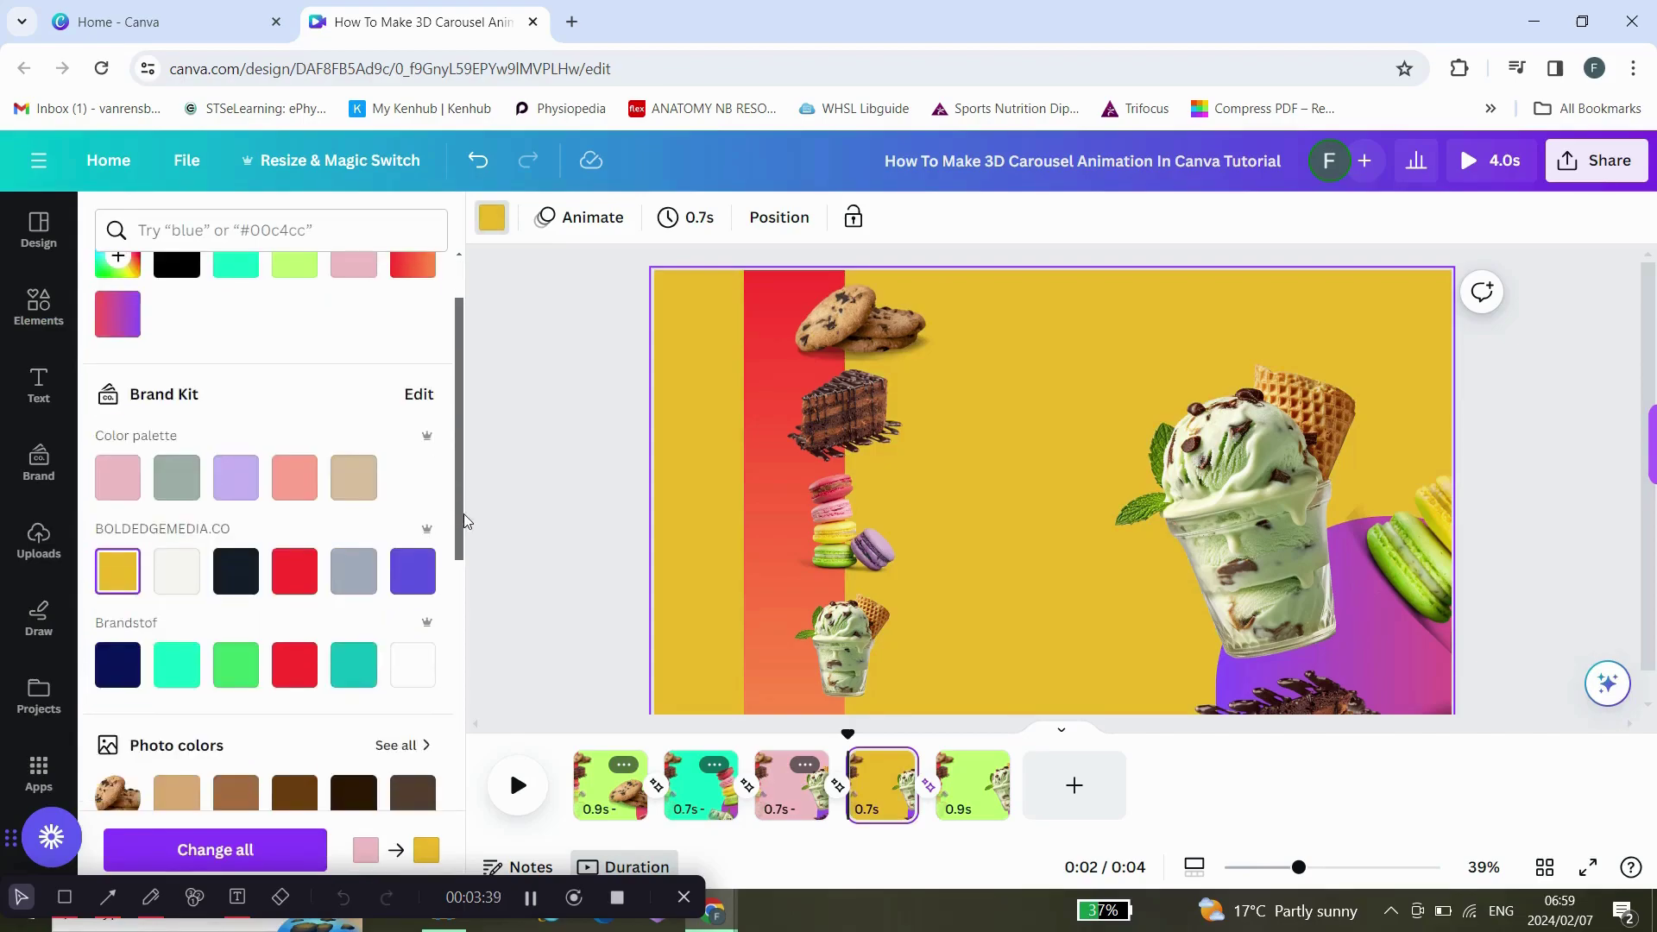
pyautogui.click(1501, 409)
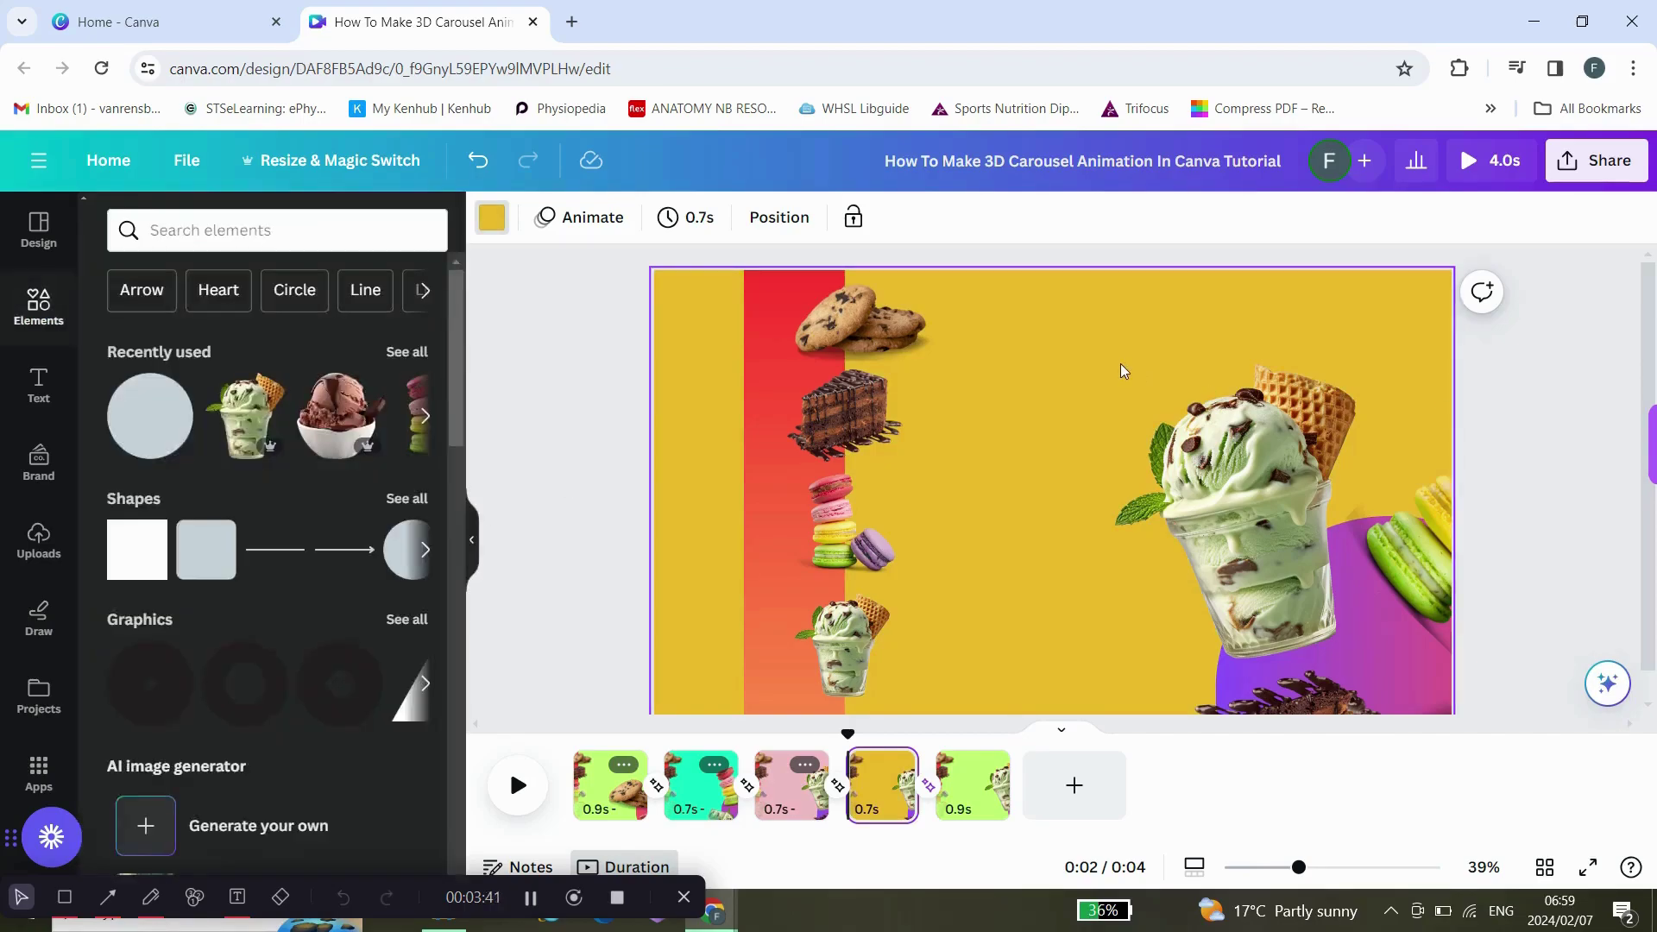
# Rotate the dessert carousel to bring the cake forward, shifting it lower and right
pyautogui.press('Tab')
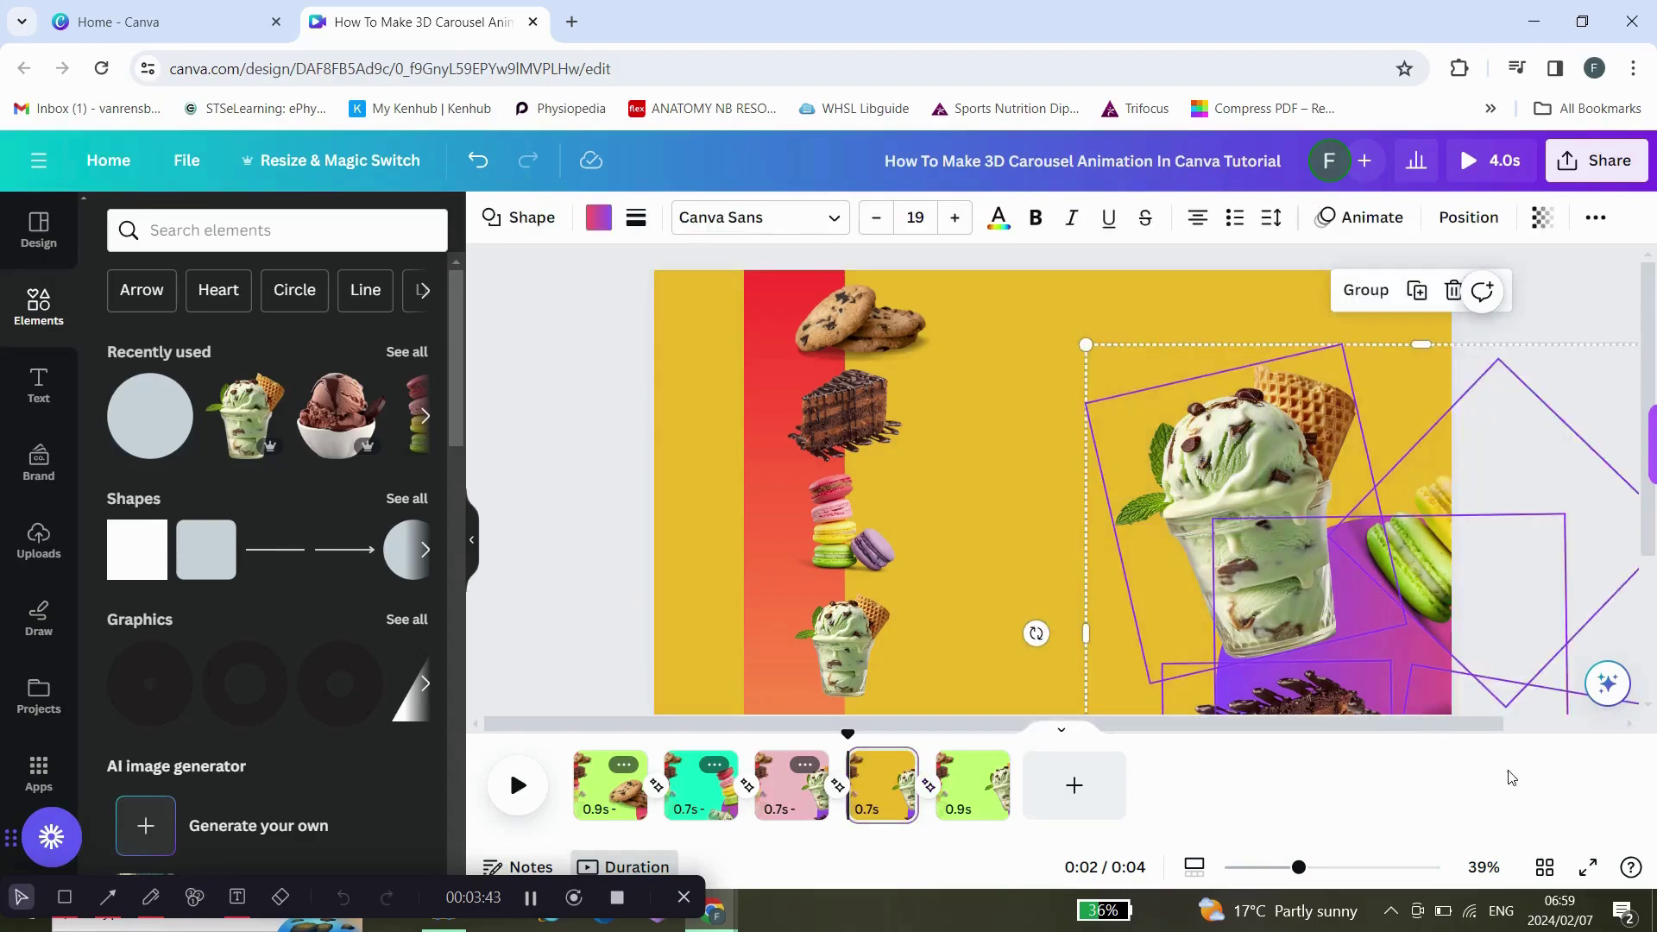
pyautogui.moveTo(1036, 633); pyautogui.dragTo(1376, 470)
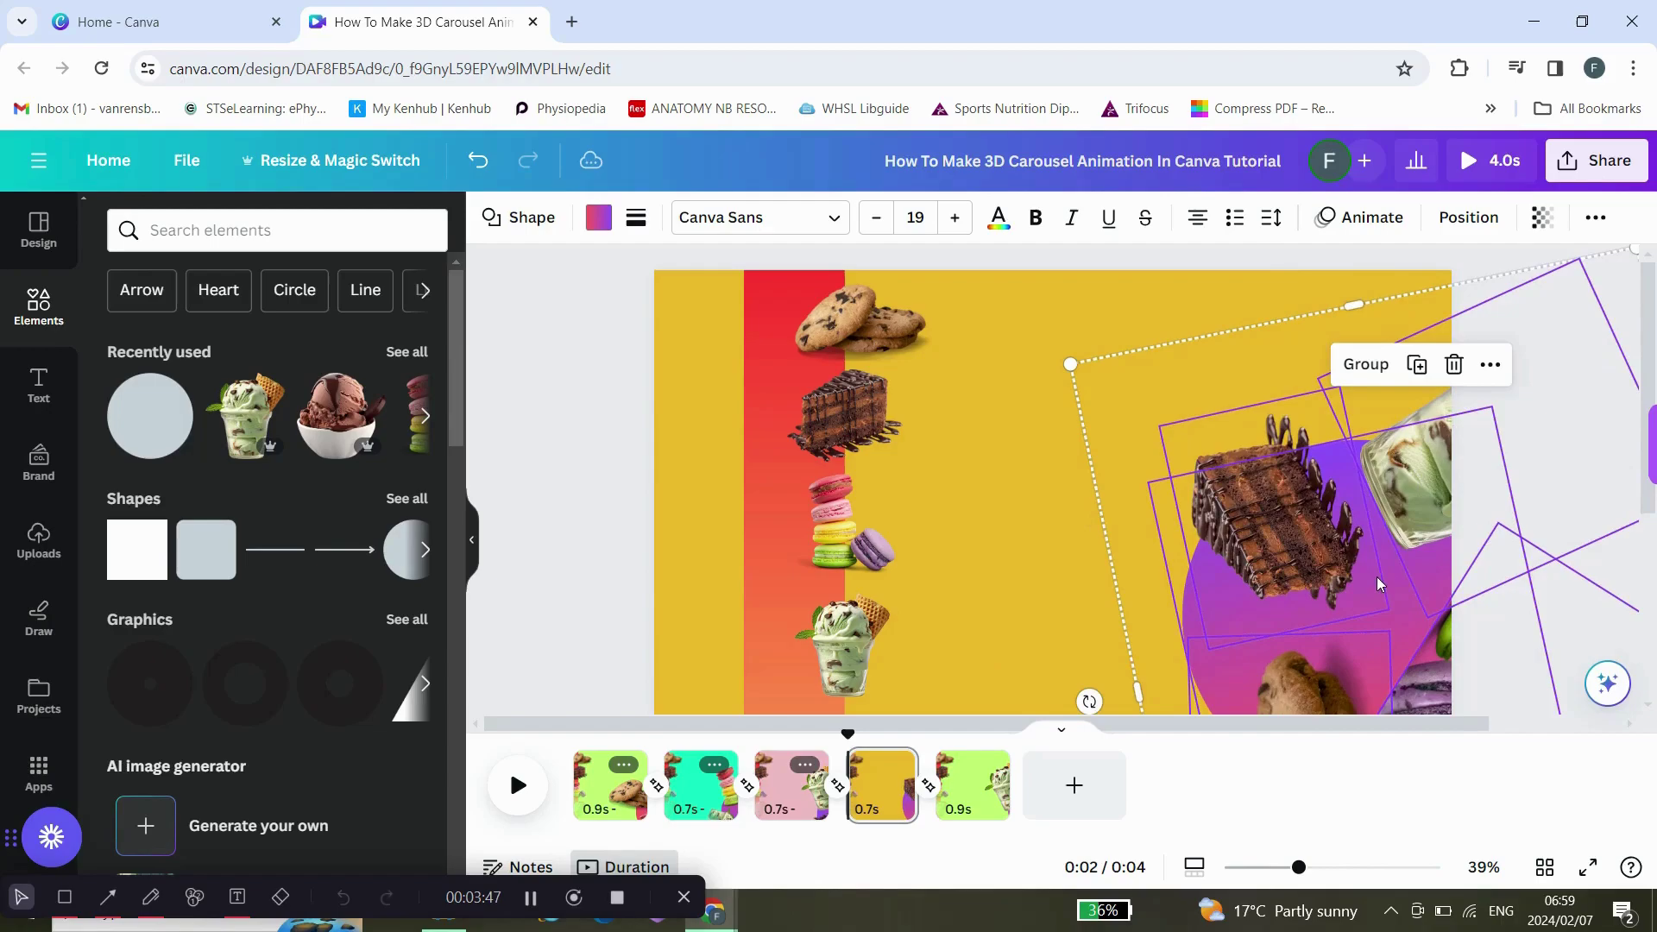
pyautogui.moveTo(1379, 586); pyautogui.dragTo(1393, 654)
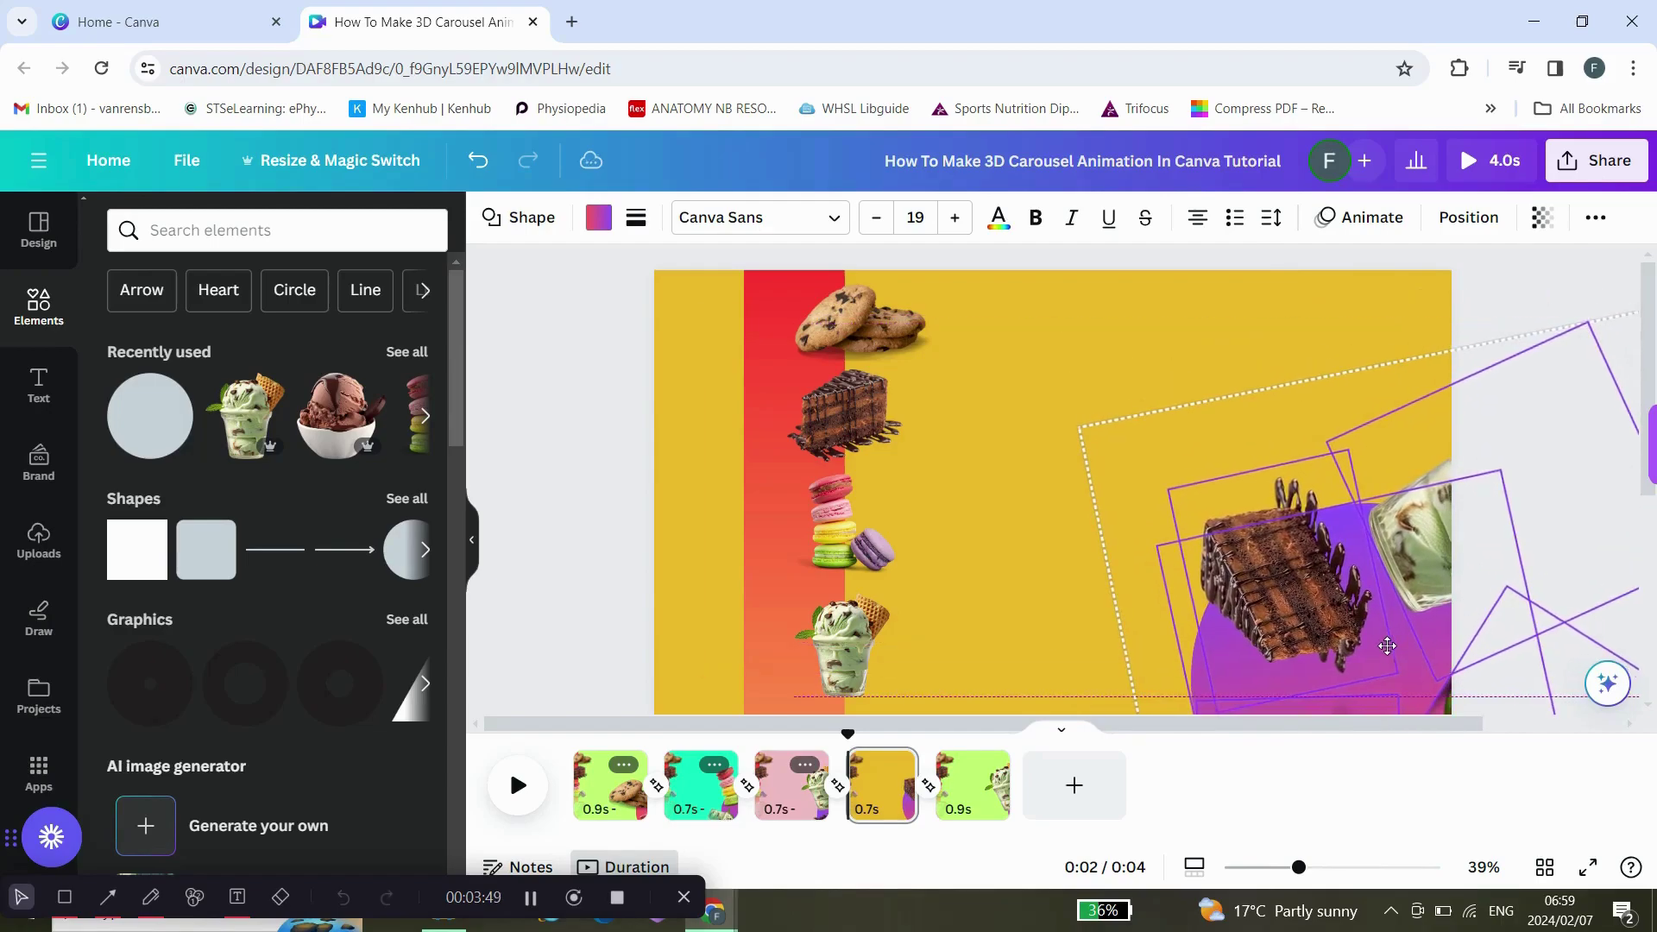
pyautogui.click(1122, 353)
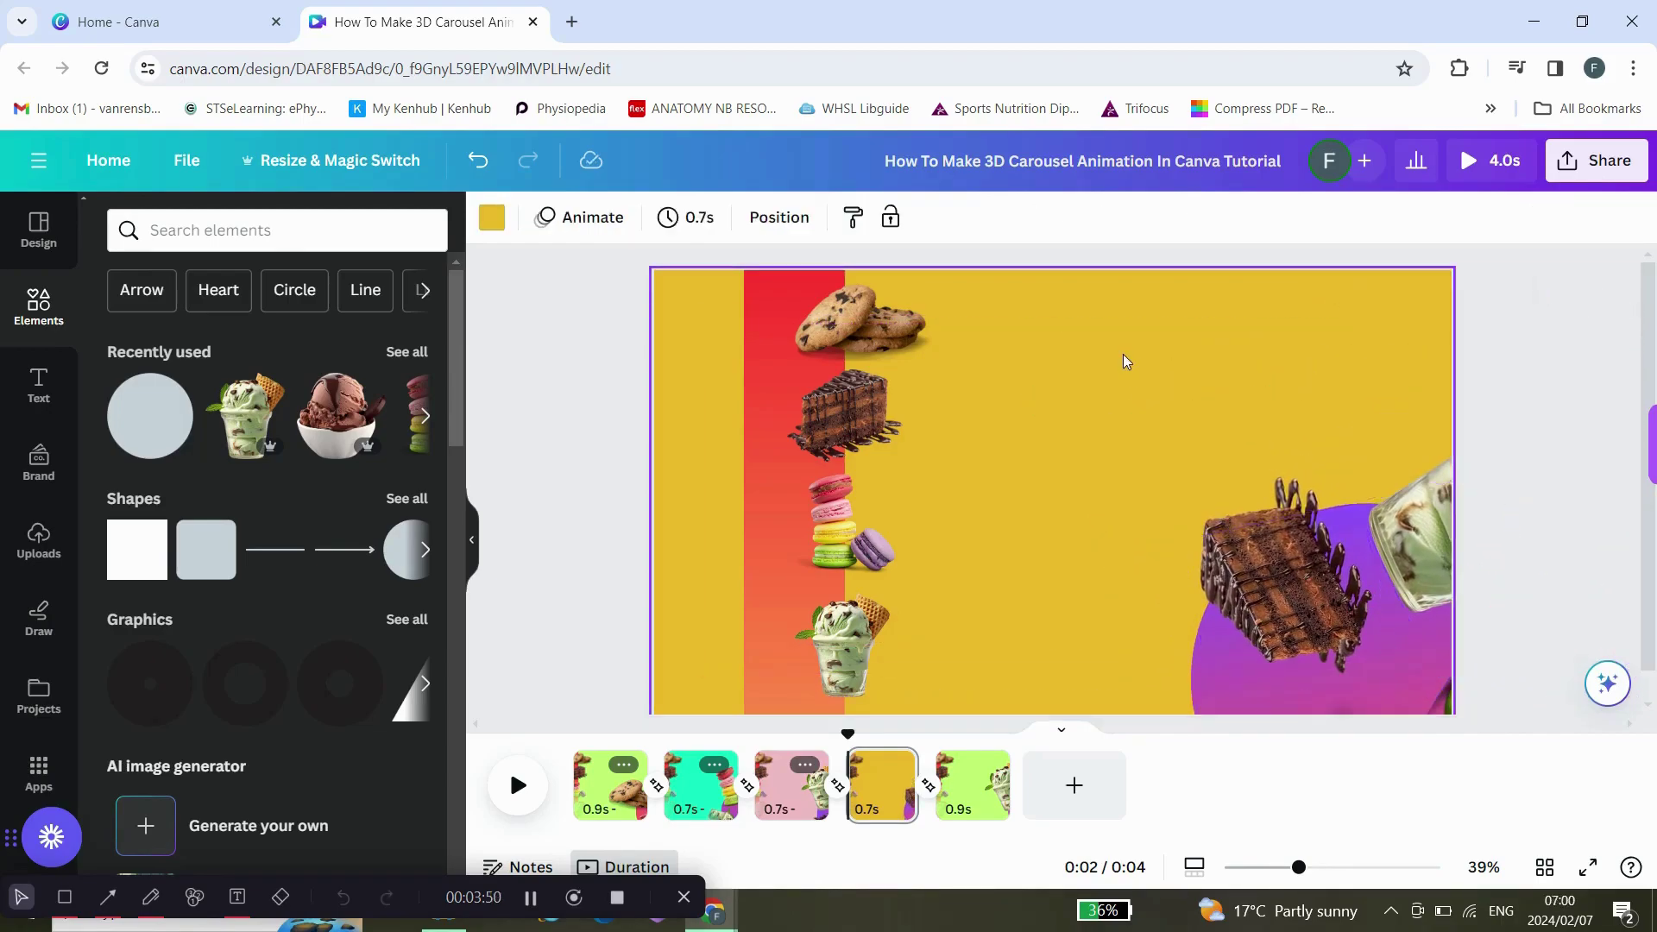
# Turn the chocolate cake slice nearly upright, enlarge it and move it down-left
pyautogui.click(1258, 592)
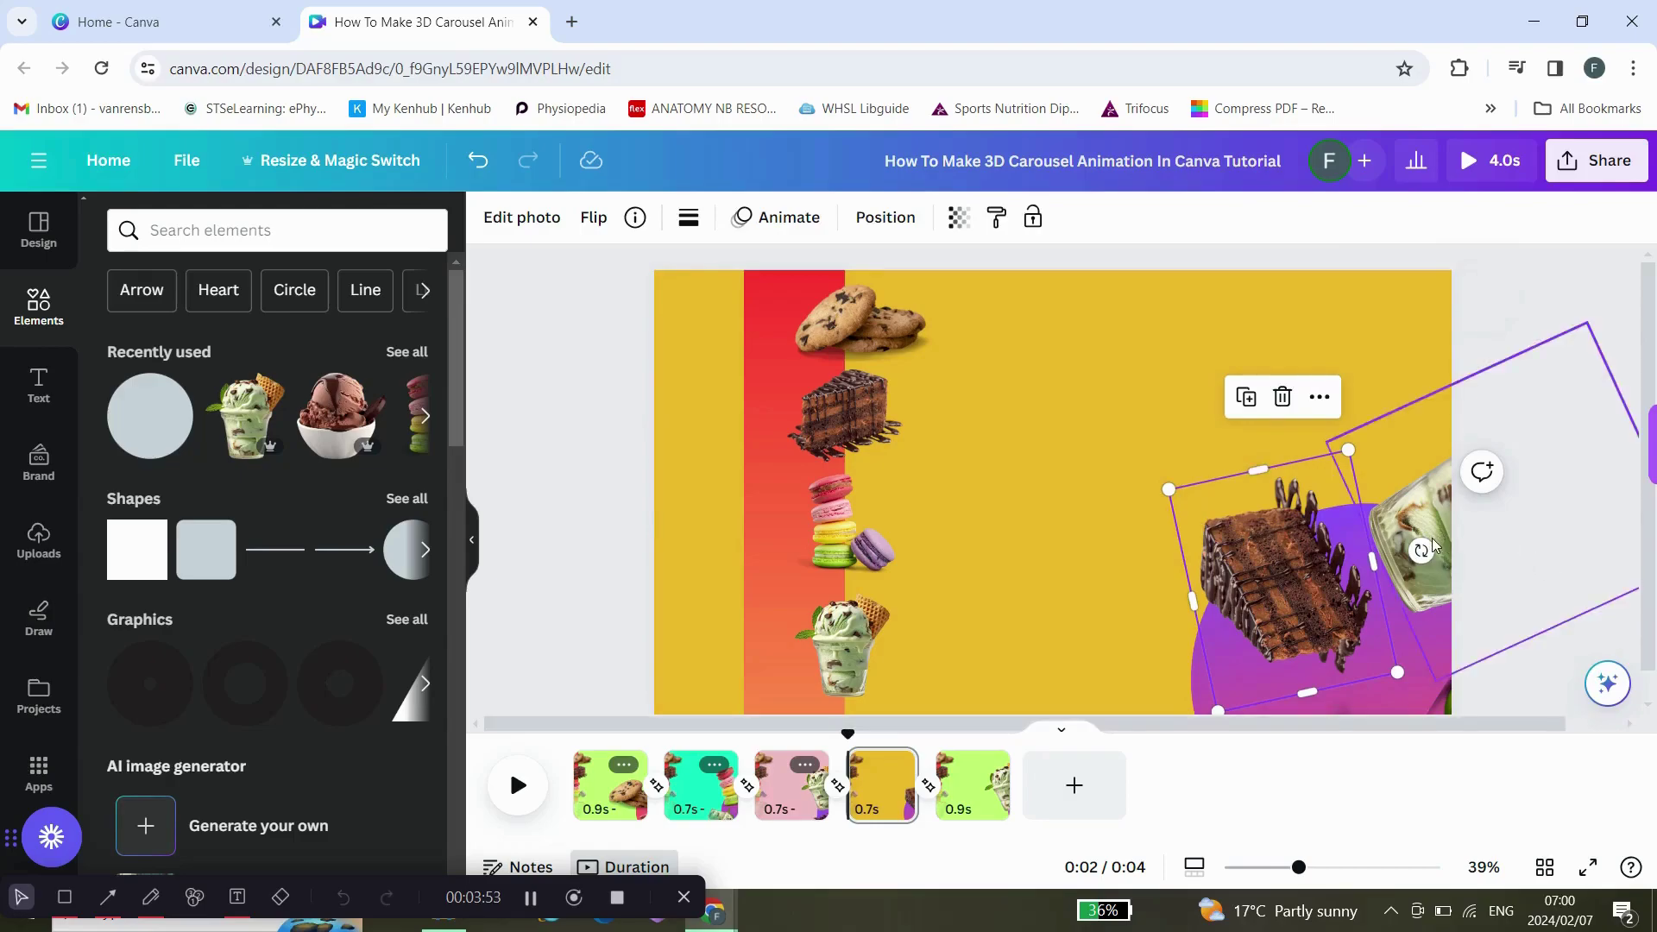
pyautogui.moveTo(1420, 551)
pyautogui.mouseDown()
pyautogui.moveTo(1282, 613)
pyautogui.moveTo(1223, 609)
pyautogui.mouseUp()
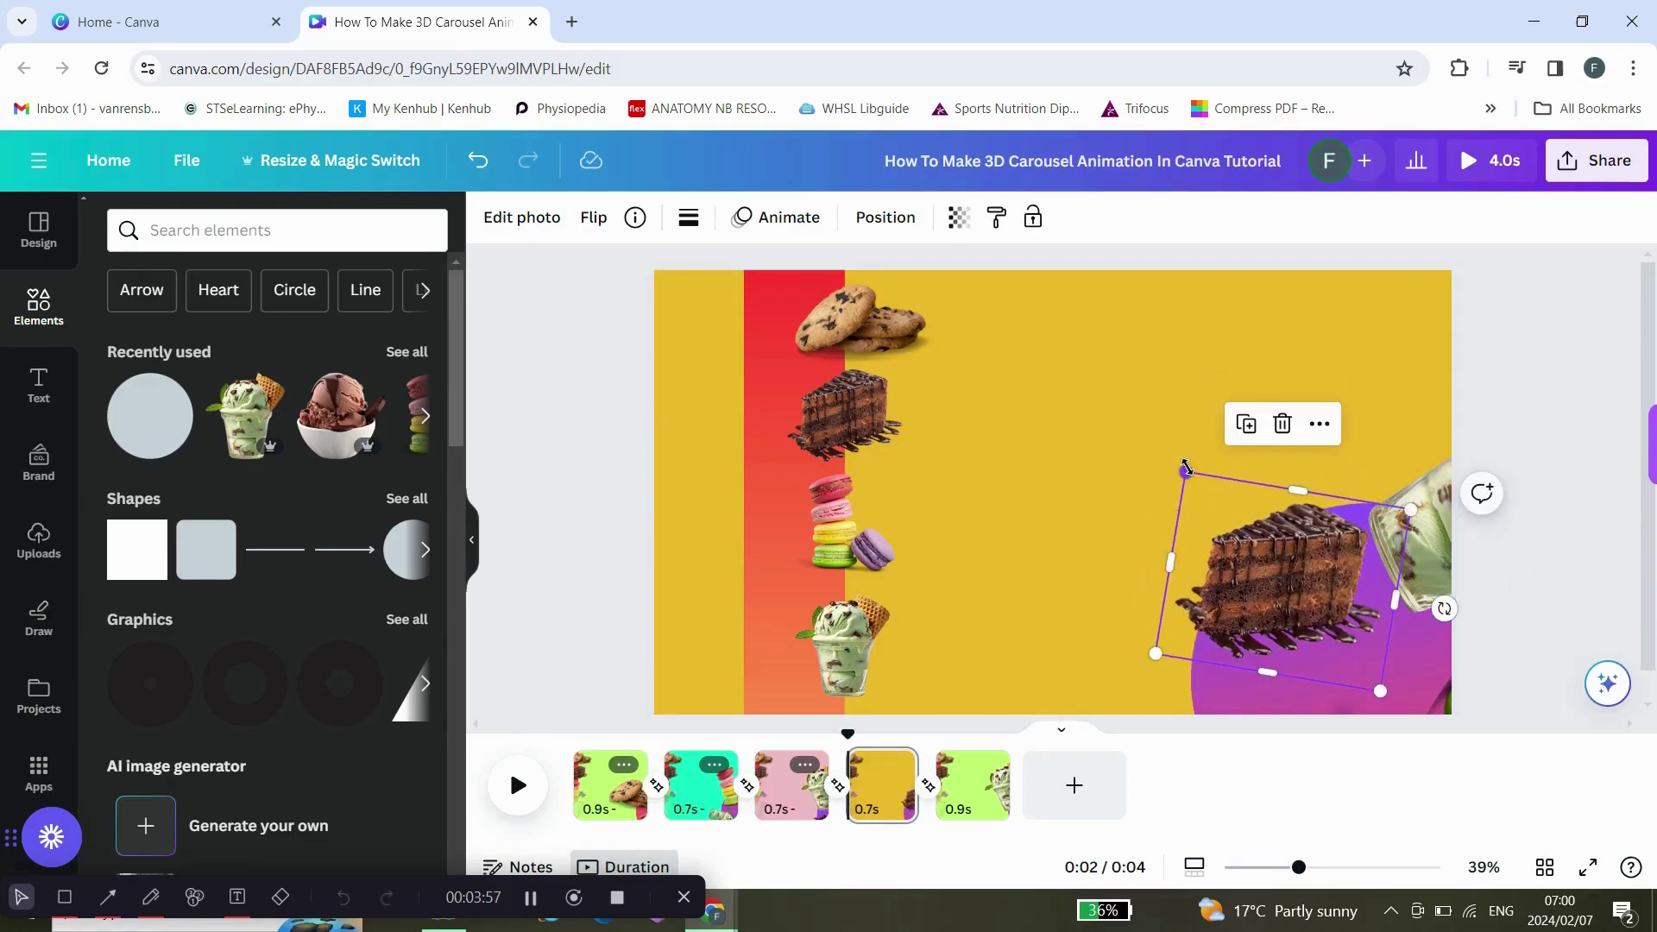
pyautogui.moveTo(1186, 472); pyautogui.dragTo(1109, 386)
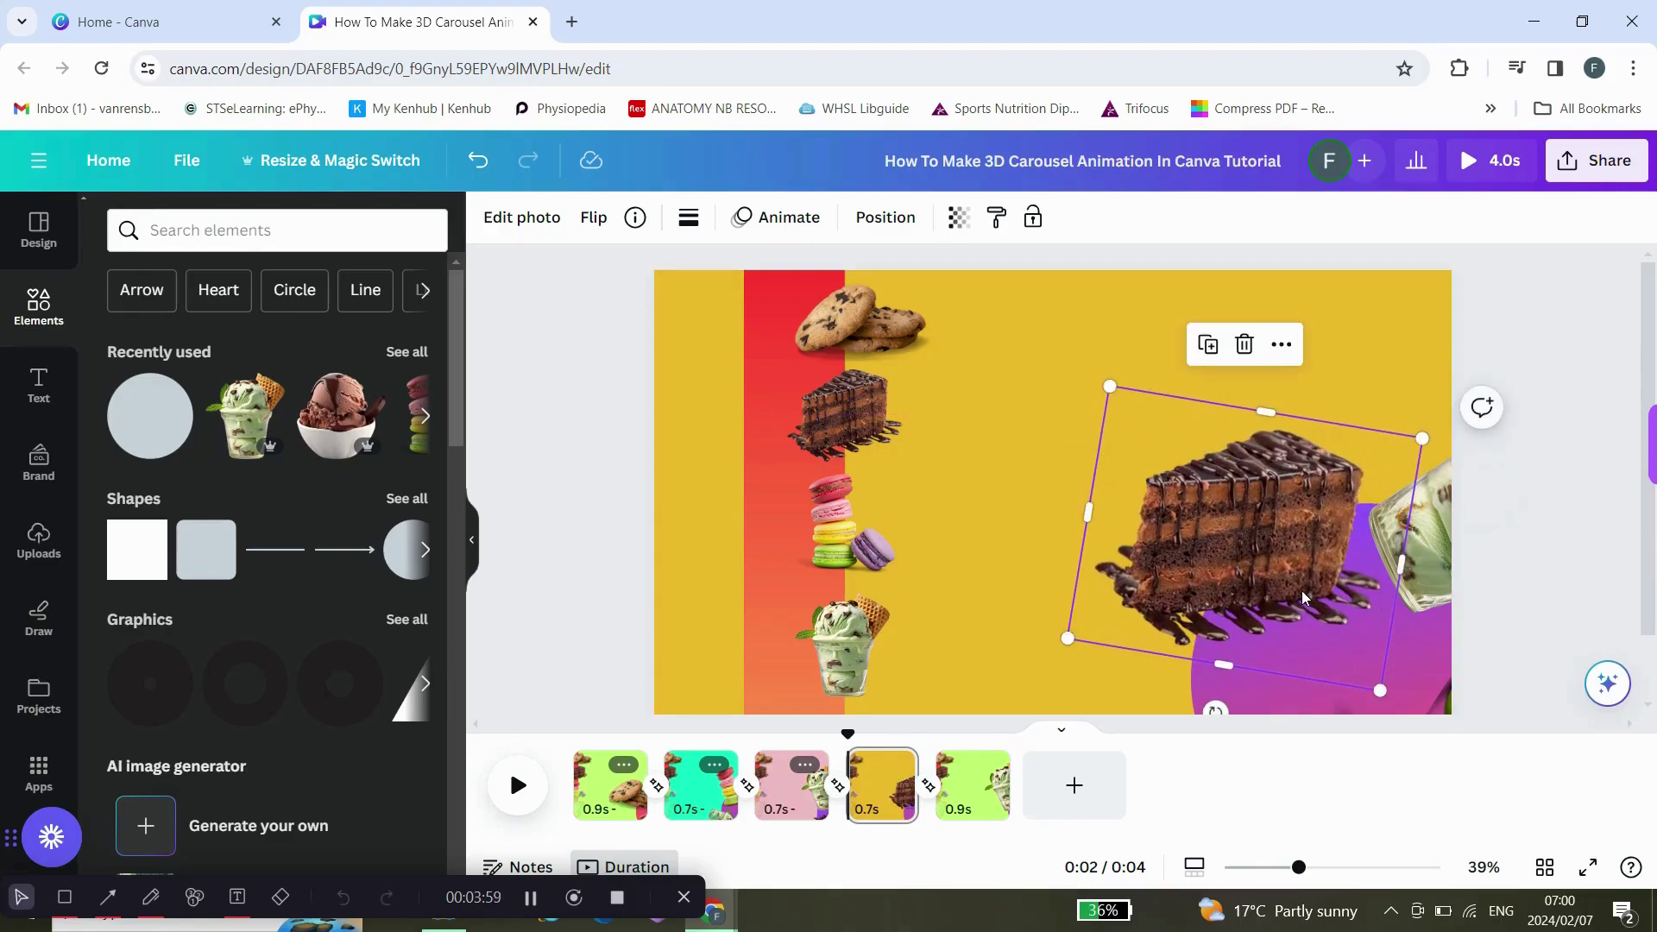
pyautogui.moveTo(1296, 596); pyautogui.dragTo(1283, 624)
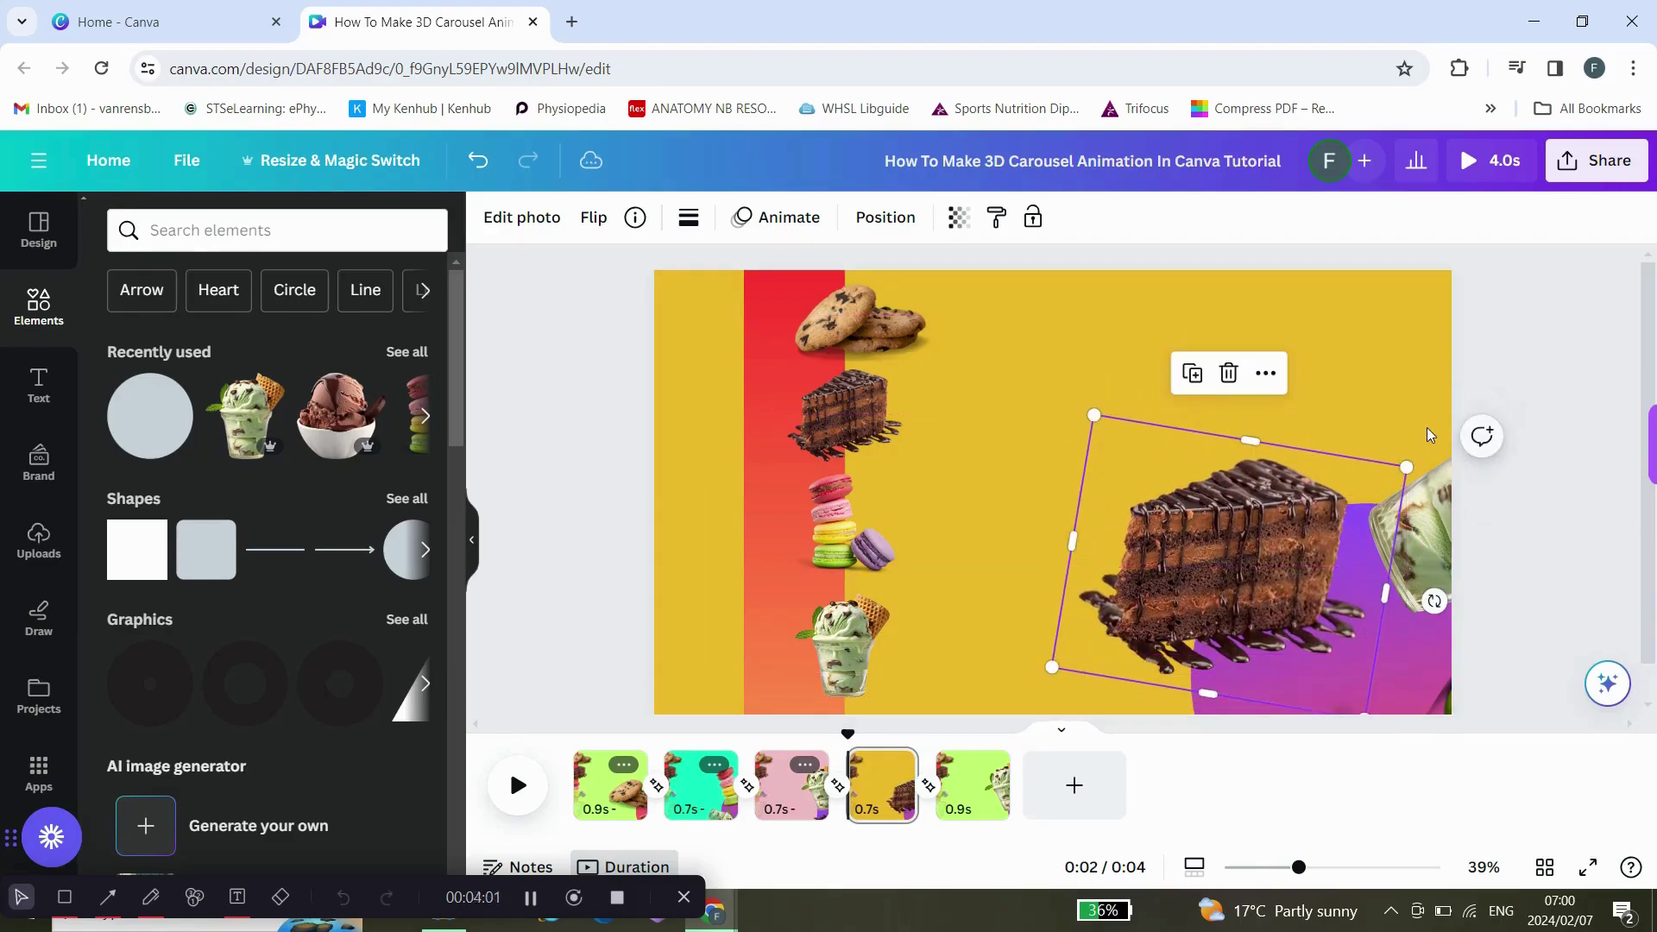
pyautogui.click(1517, 367)
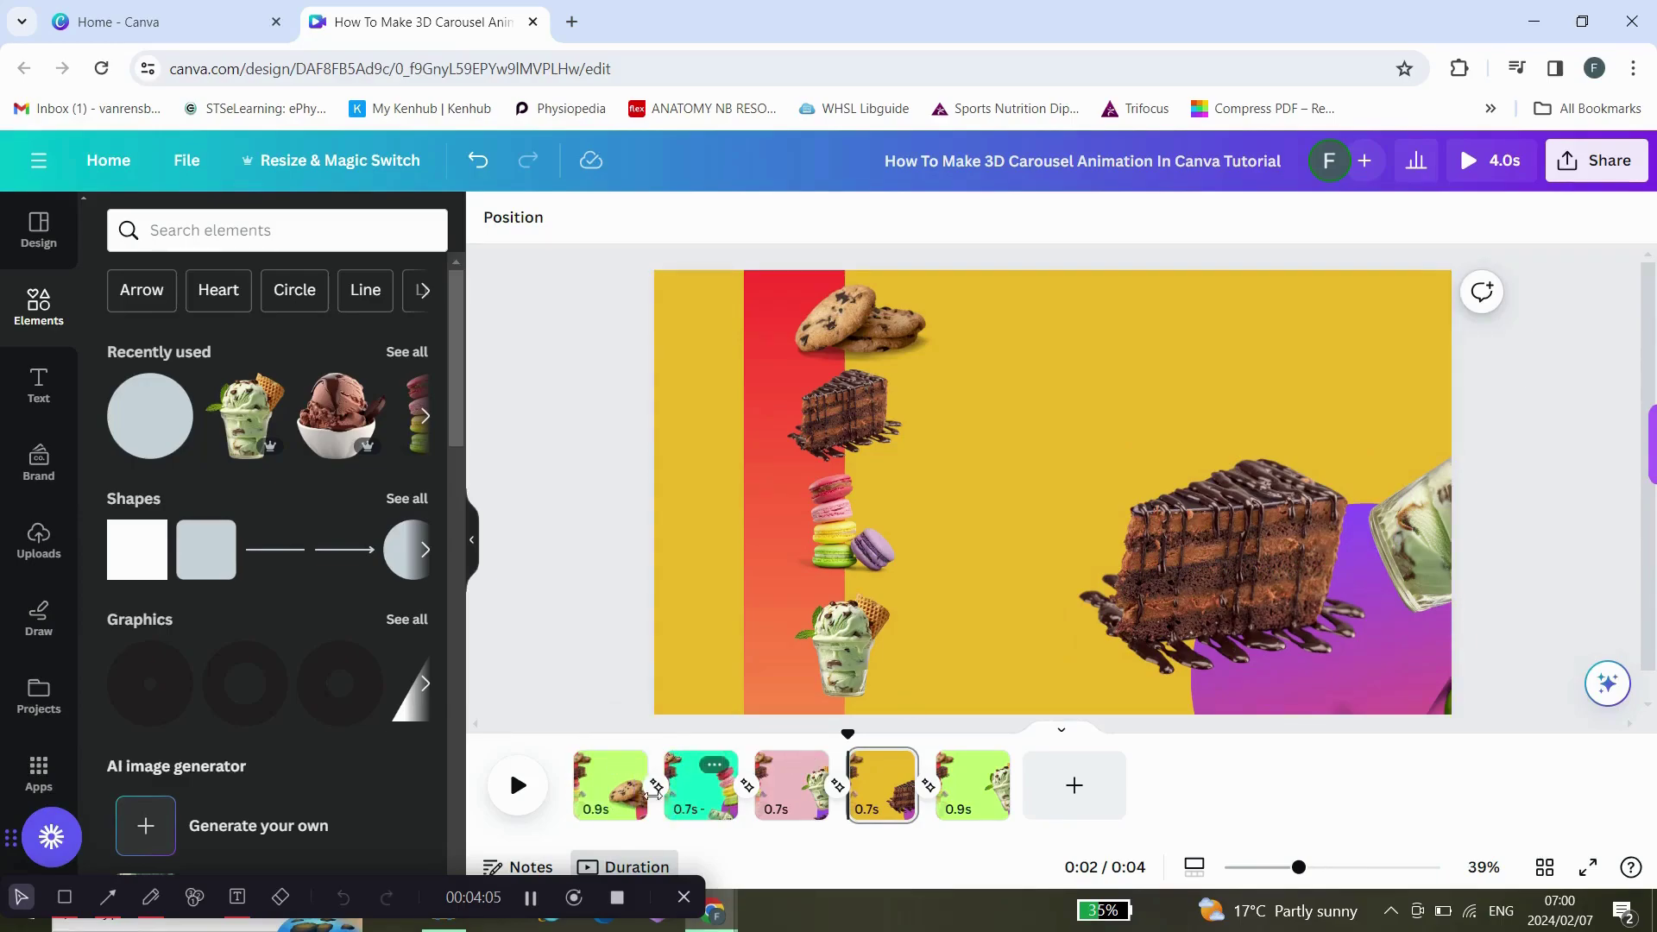
pyautogui.moveTo(656, 796)
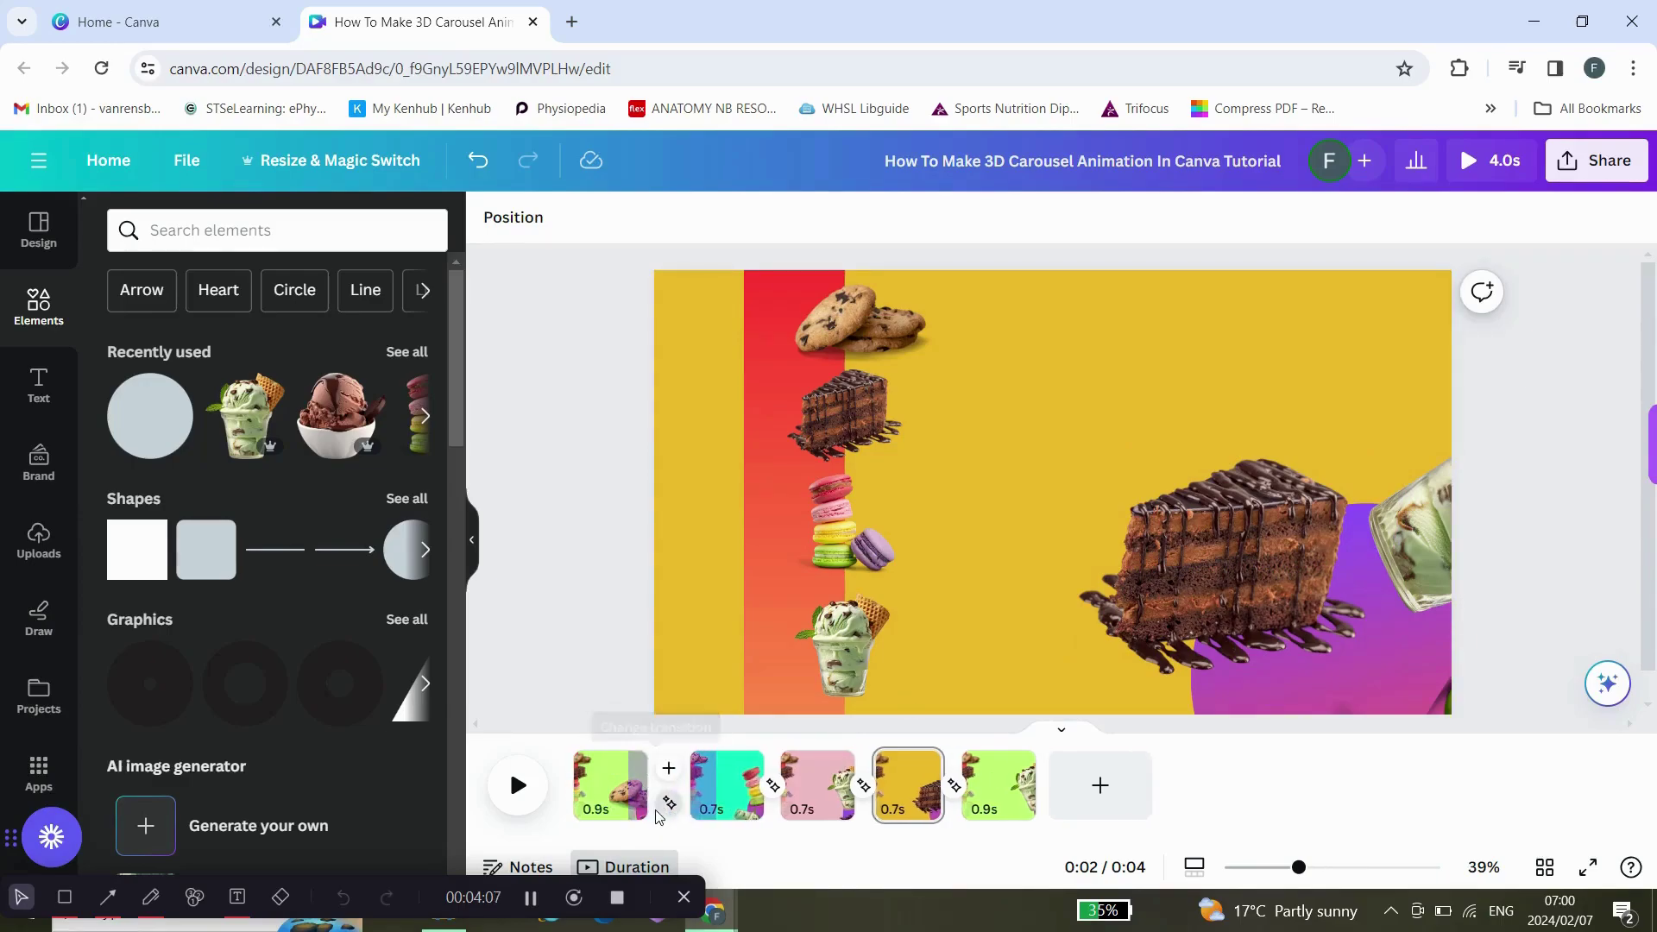
# Apply Match & Move transitions between the pages, stepping through pages 2, 3 and 4
pyautogui.click(691, 801)
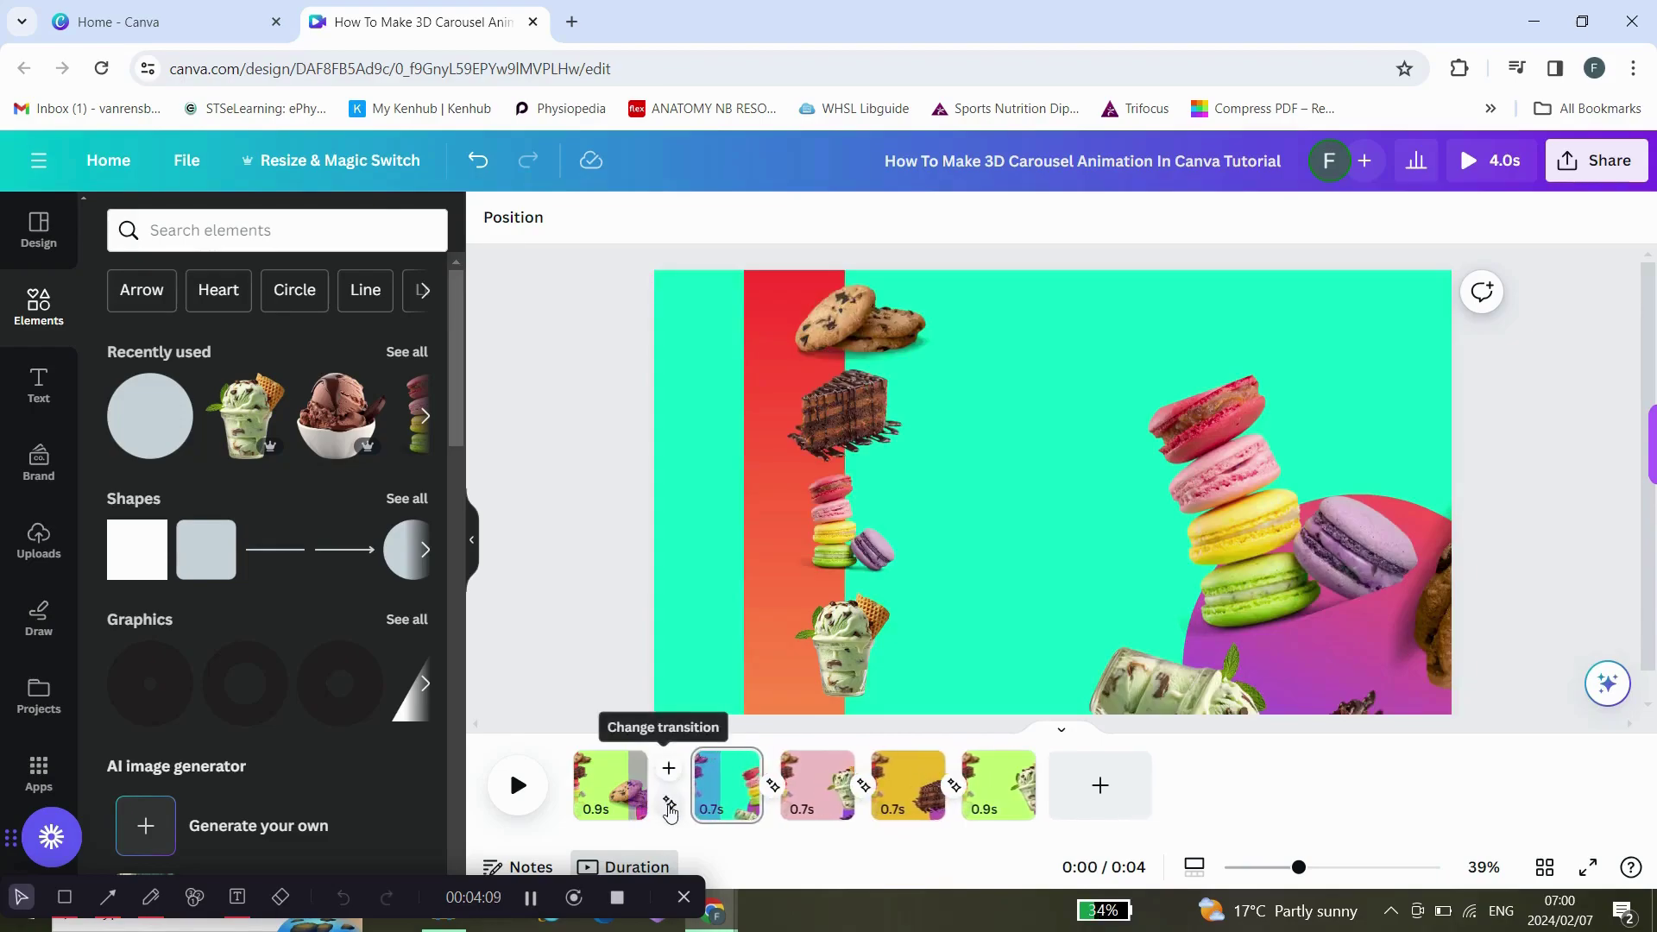
pyautogui.click(669, 805)
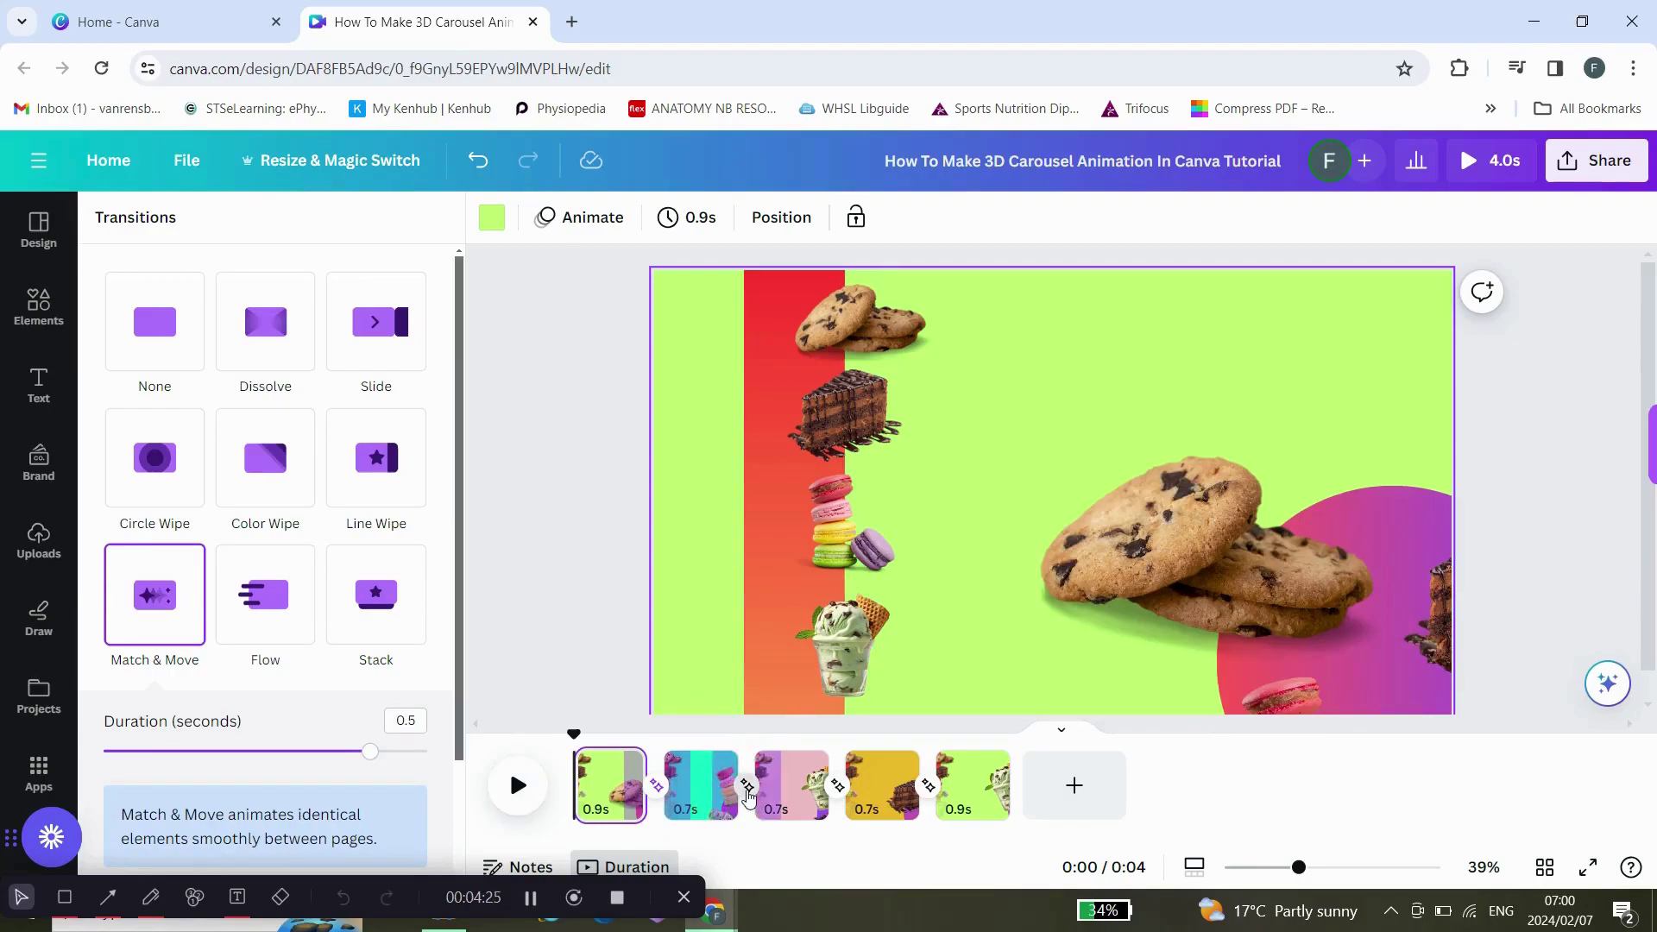
pyautogui.click(747, 795)
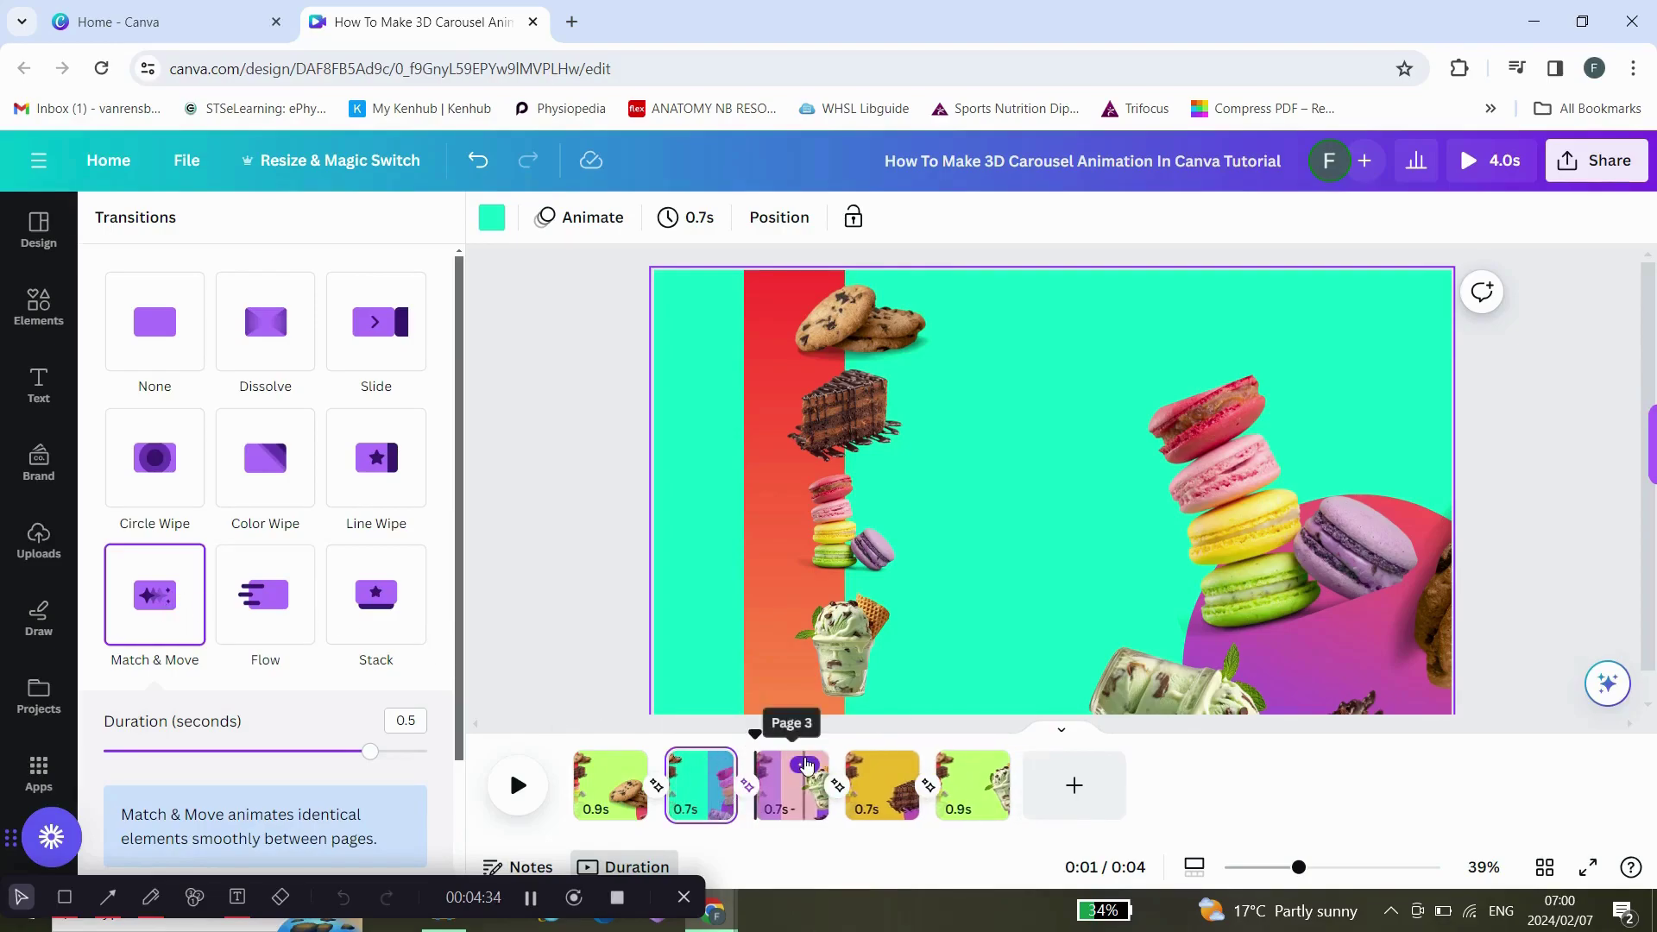
pyautogui.click(836, 792)
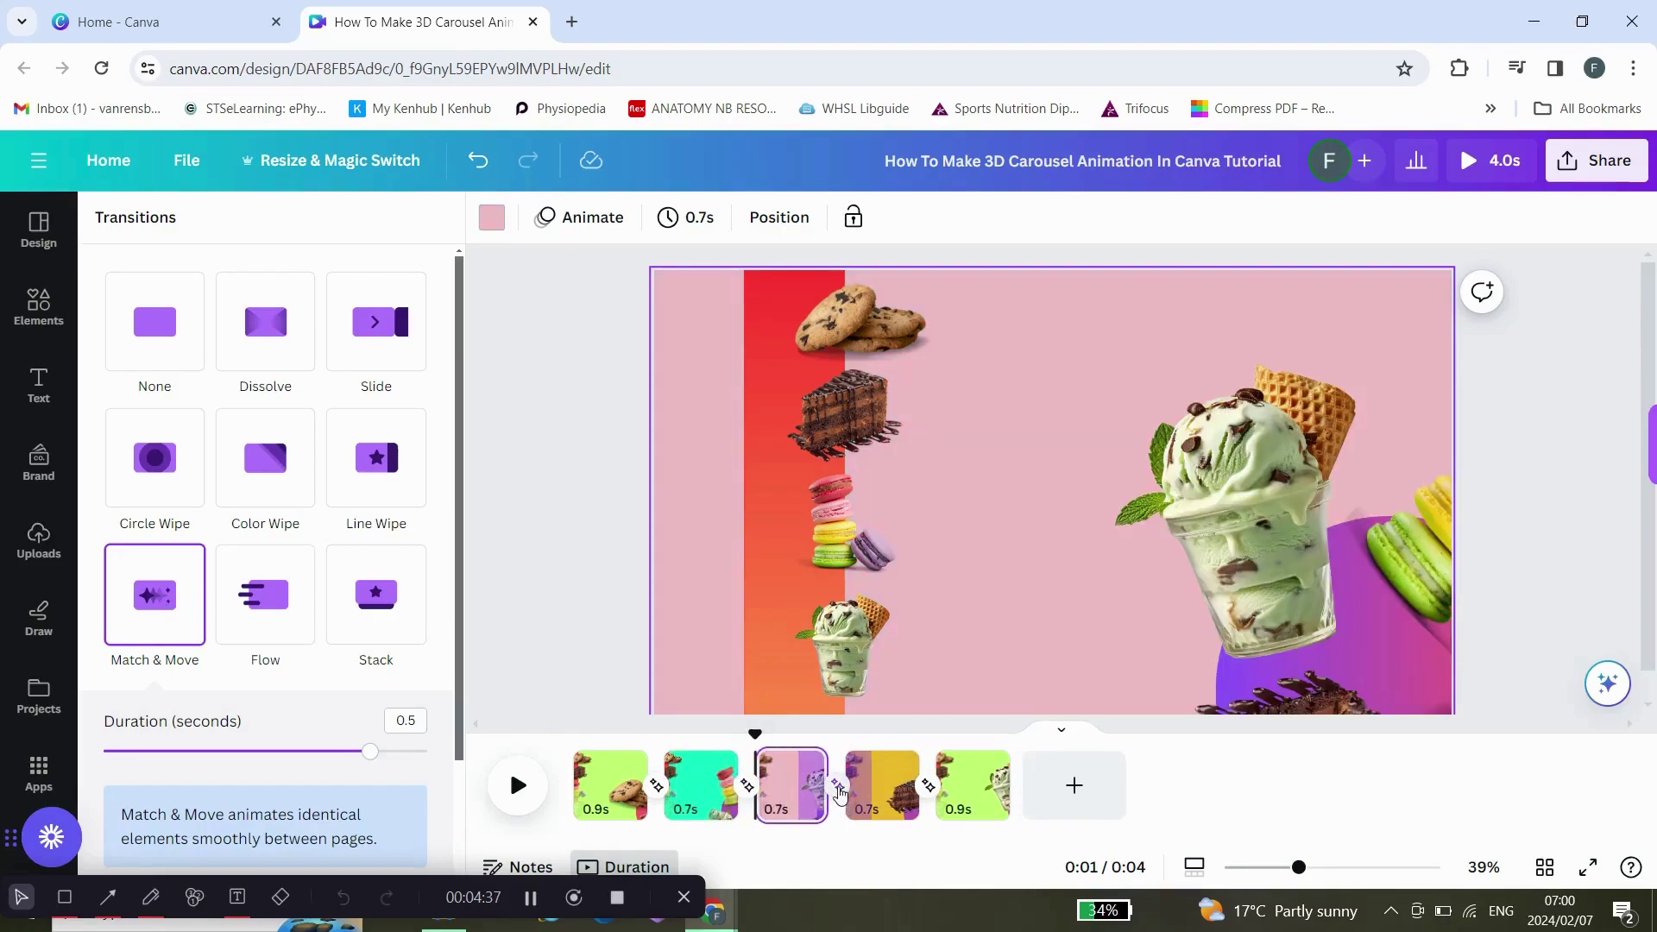
pyautogui.click(928, 796)
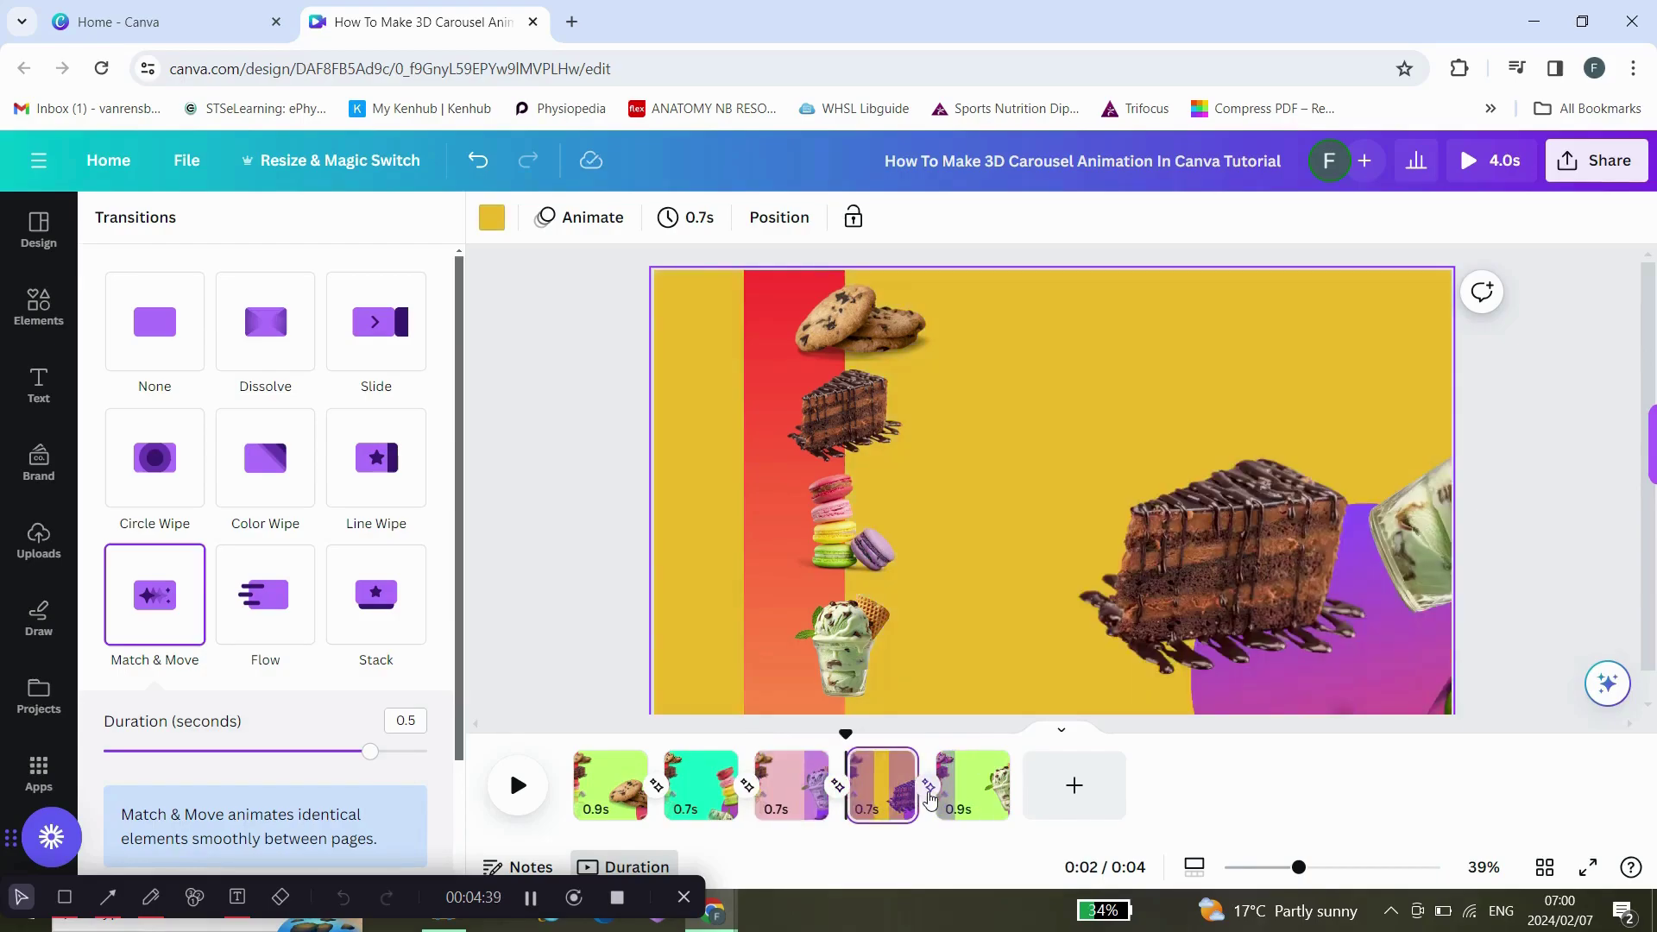
pyautogui.click(518, 785)
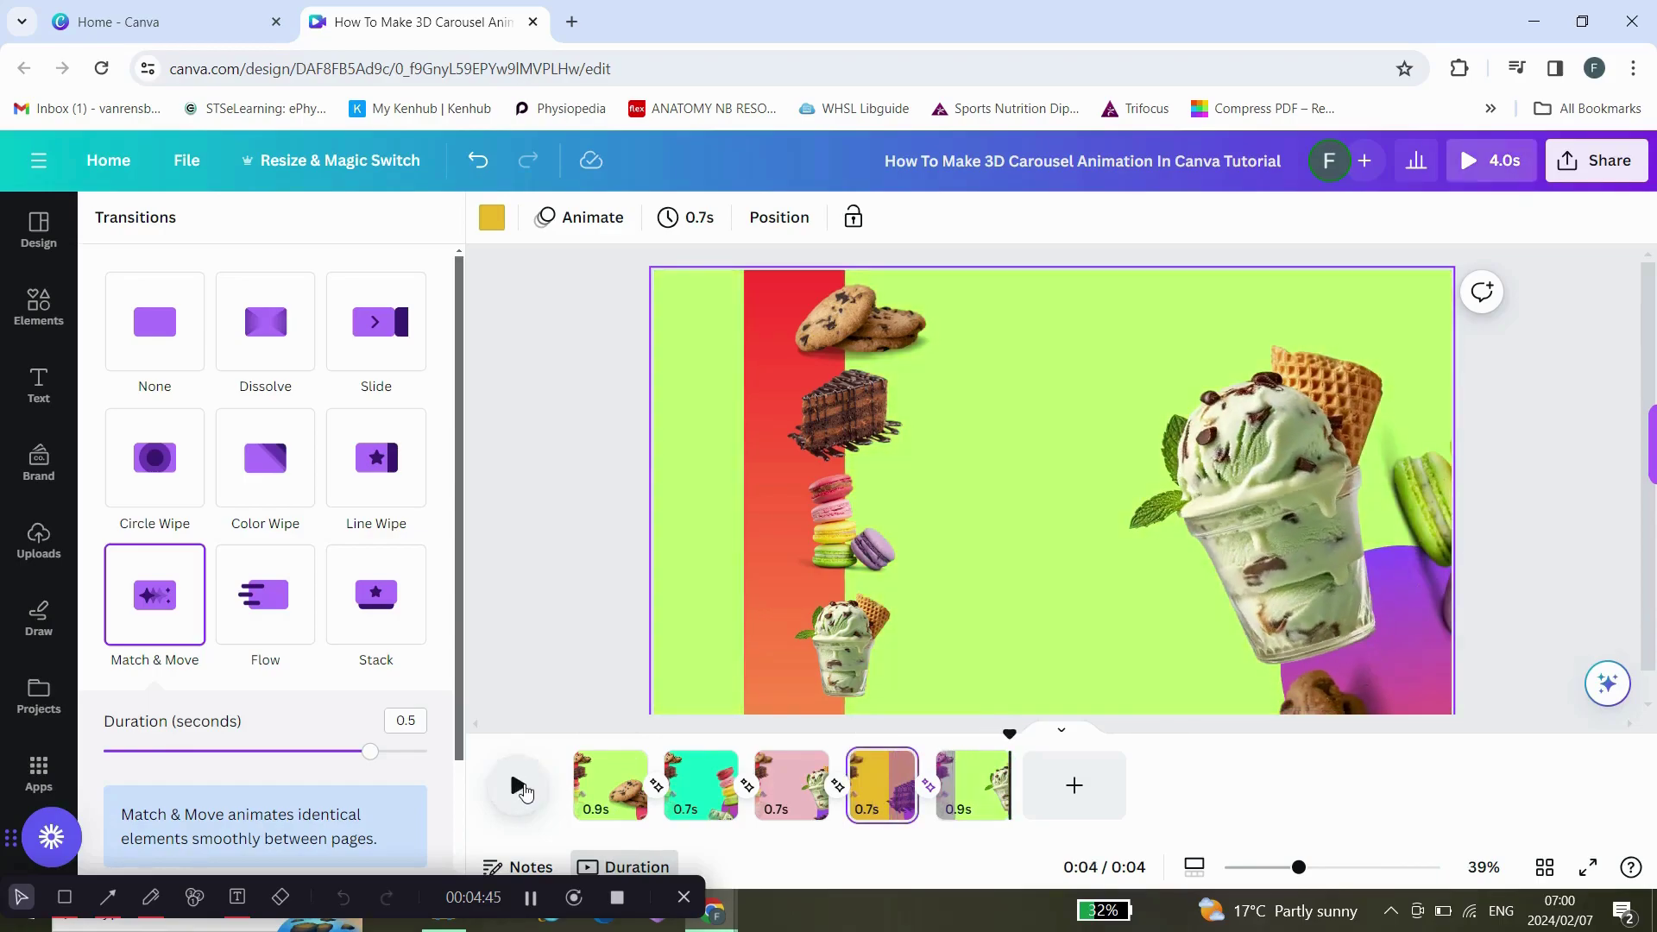
pyautogui.click(523, 791)
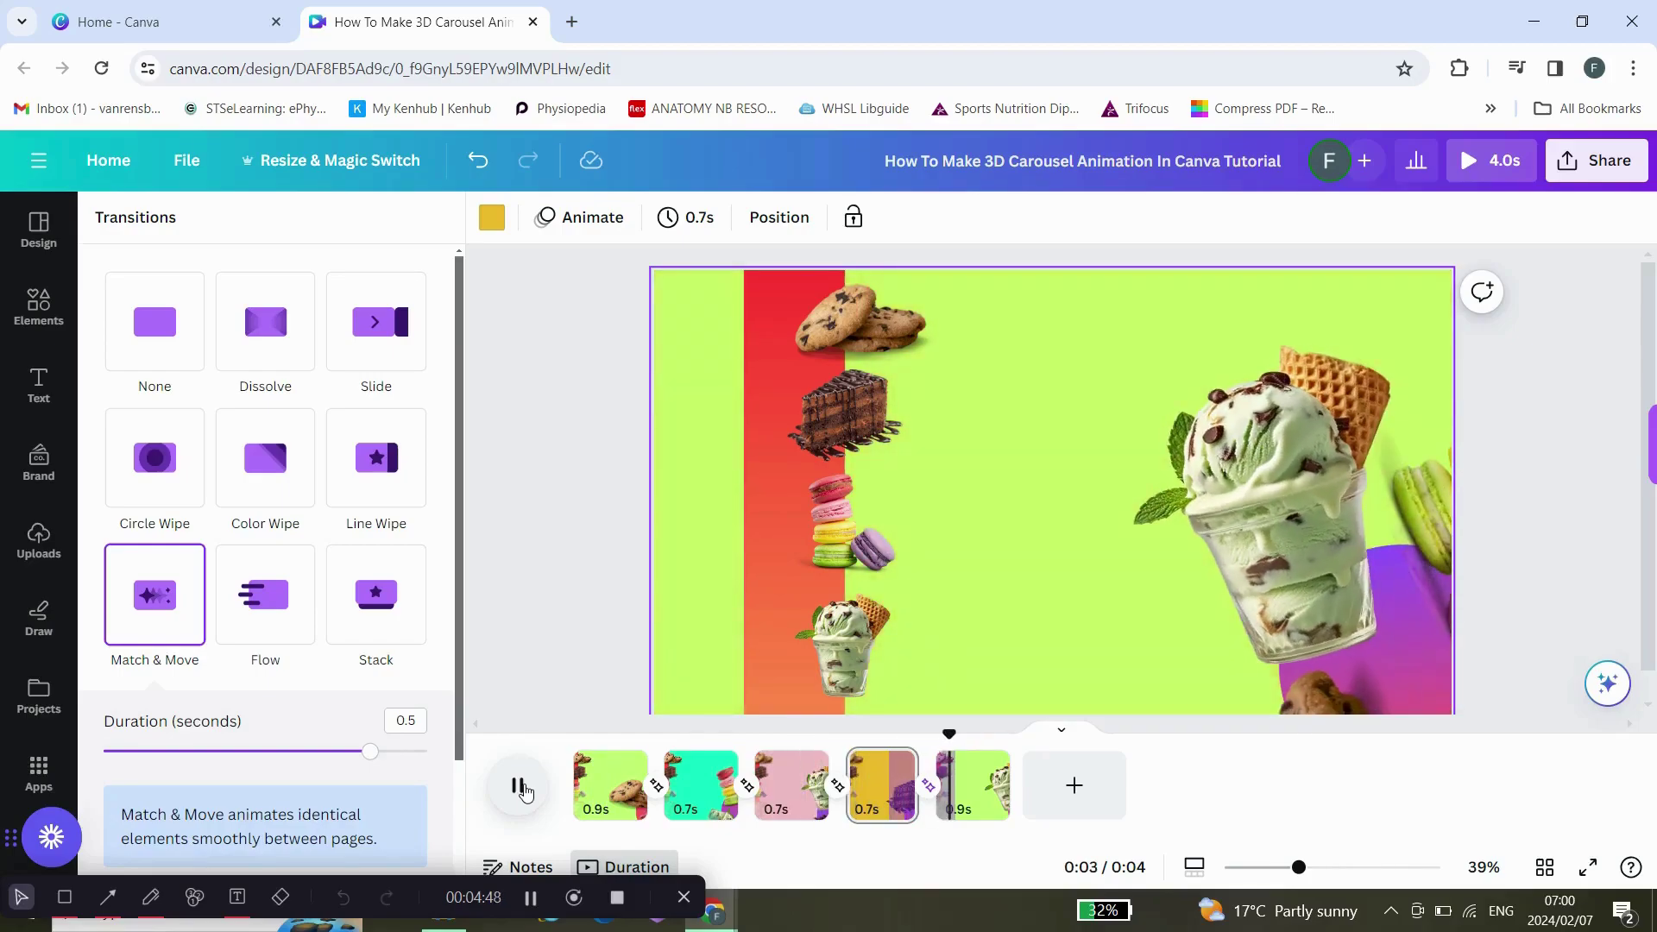
pyautogui.click(519, 786)
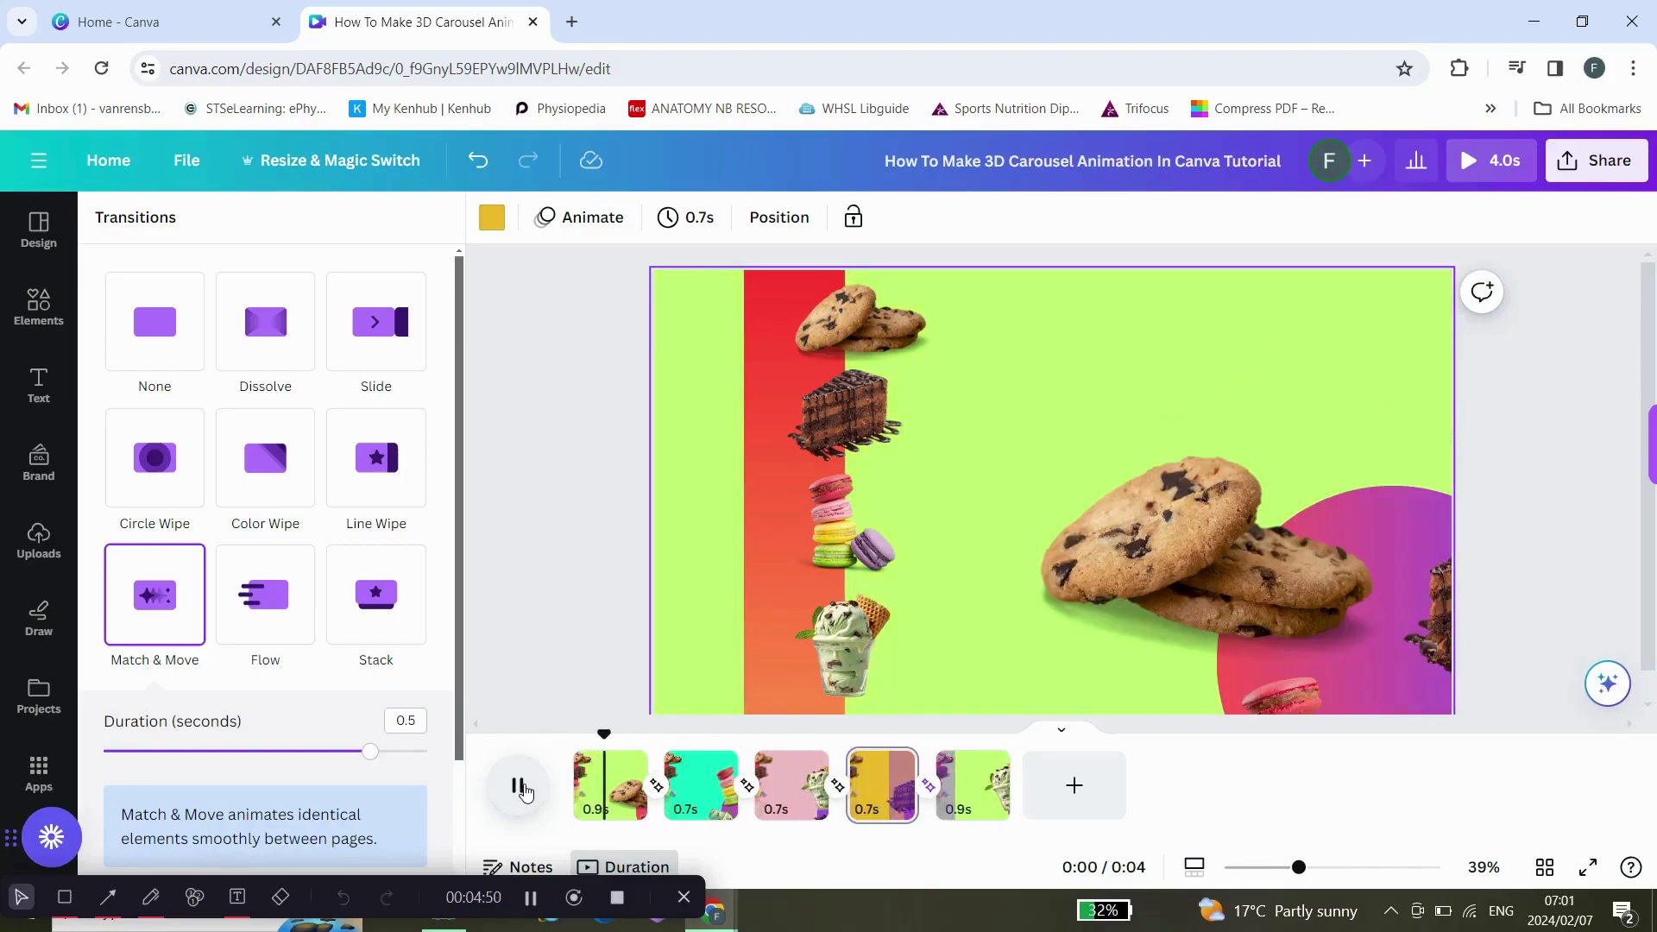